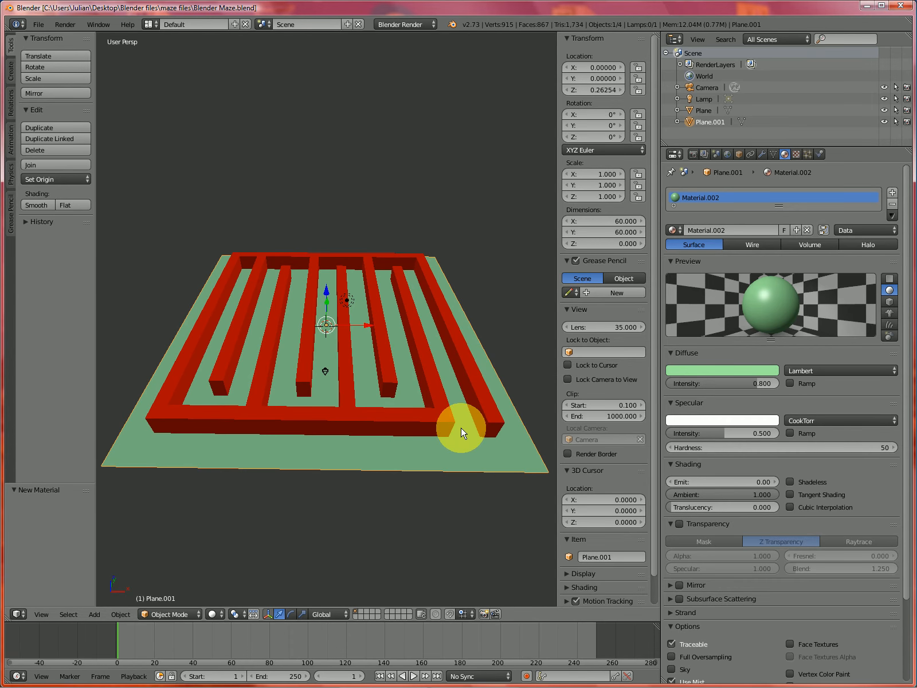
Move the camera to just outside the maze entrance, to about X 21.78 and Y -27.85.
right_click(326, 375)
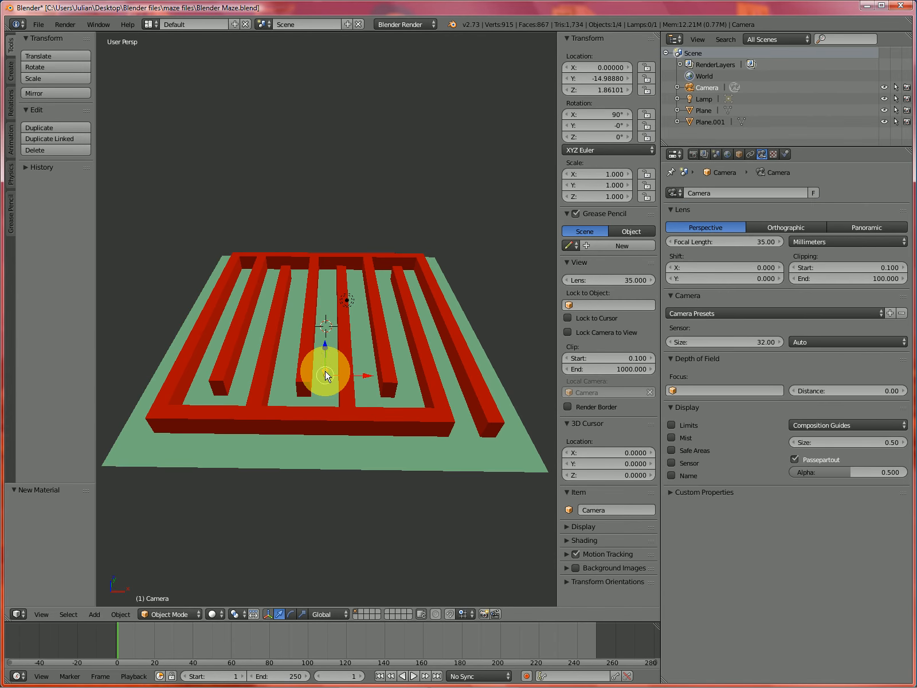
drag(375, 375, 499, 411)
key(KP_7)
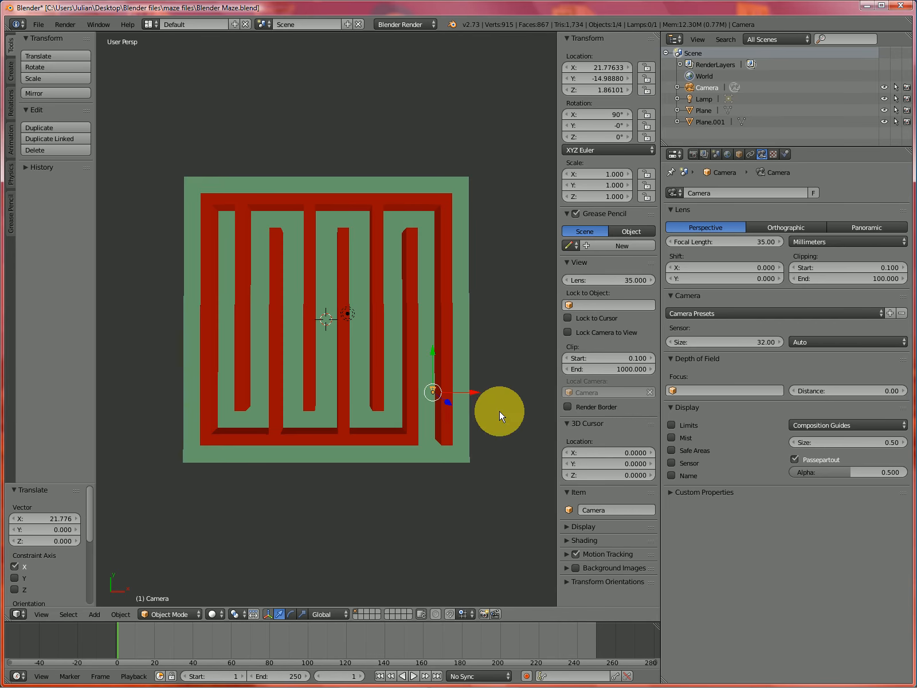
drag(433, 353, 427, 420)
Shift the camera about -1.3 along X to centre it on the entrance corridor, and look through it.
middle_drag(477, 454, 421, 459)
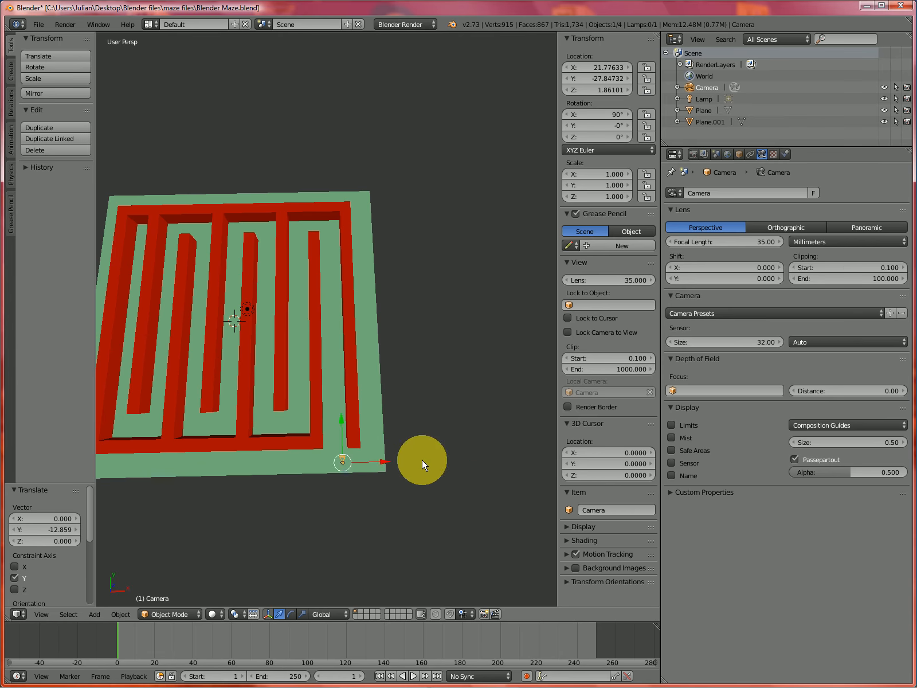
key(g)
key(x)
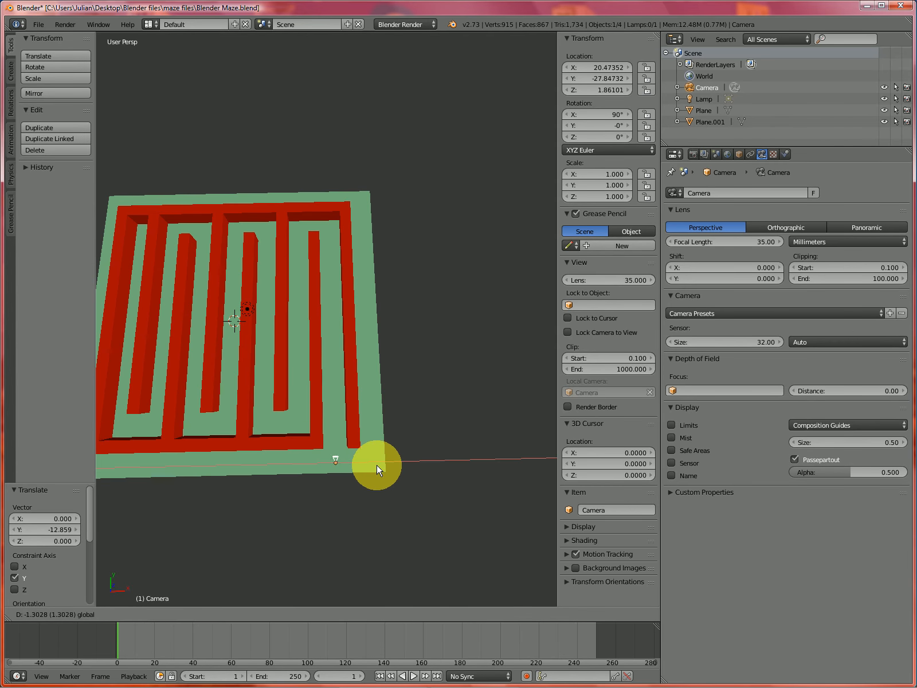
click(377, 469)
key(KP_0)
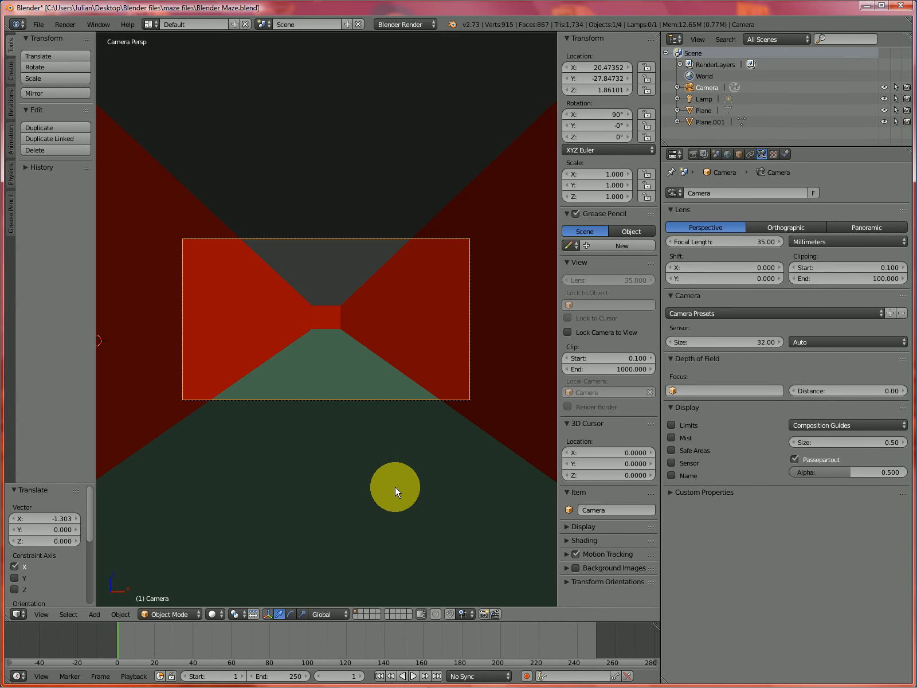
Add a cube mesh to the scene.
key(KP_1)
key(KP_7)
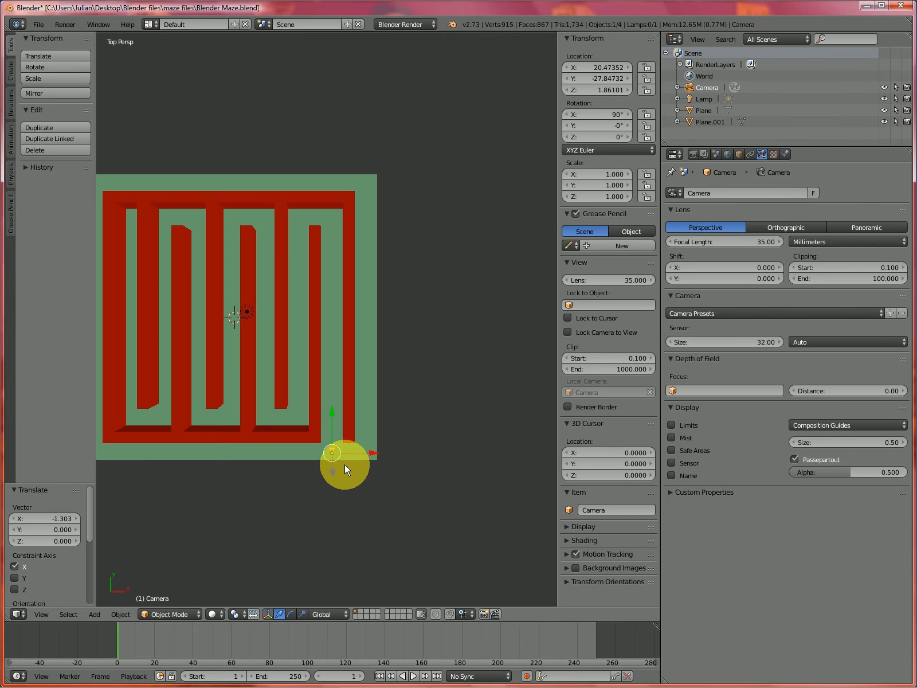
key(KP_1)
scroll(356, 440, up, 10)
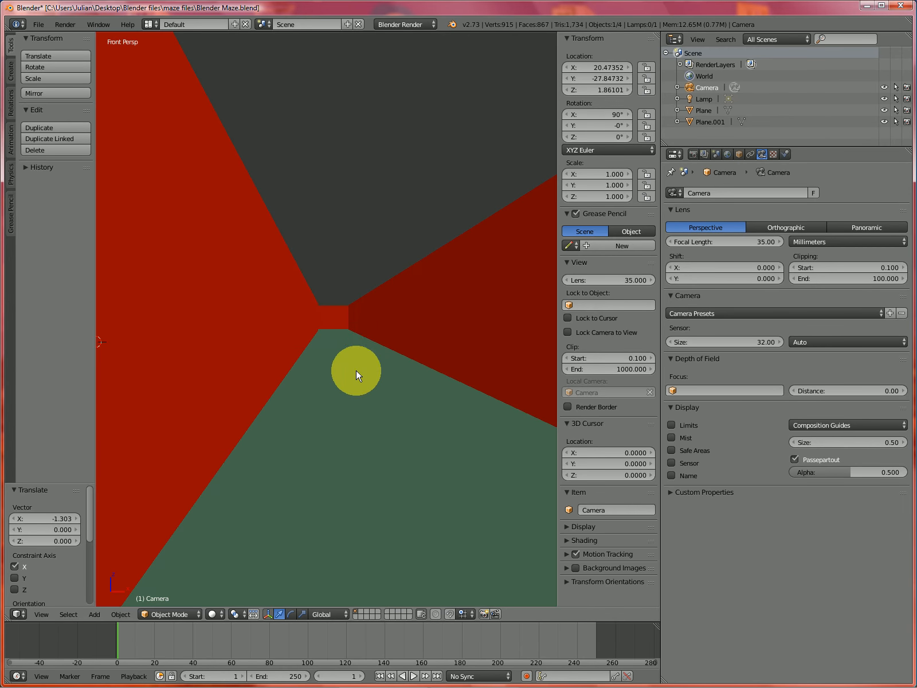
scroll(356, 370, down, 5)
scroll(356, 367, up, 2)
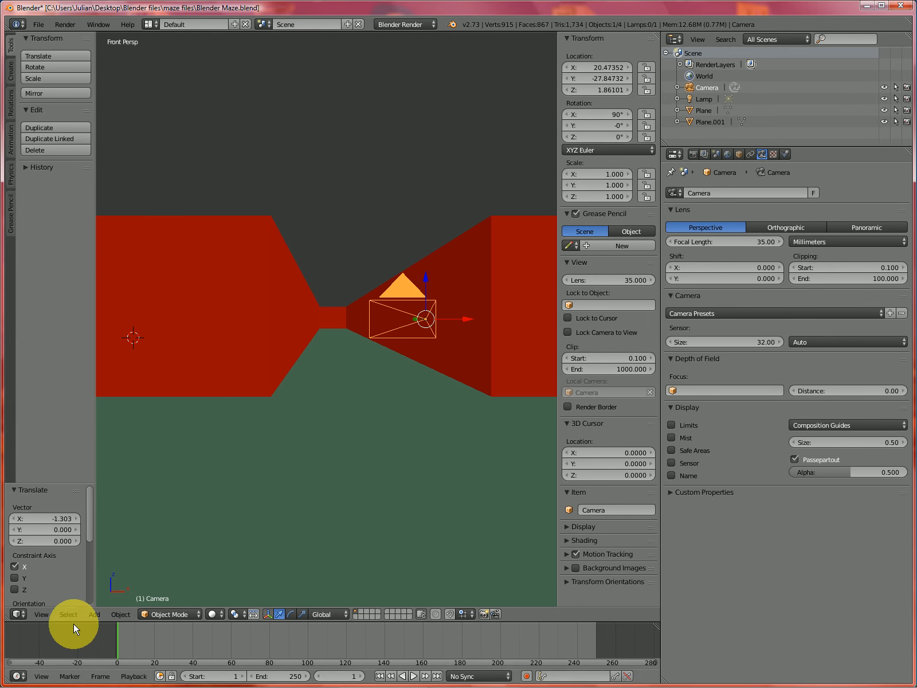
click(95, 614)
mouse_move(106, 601)
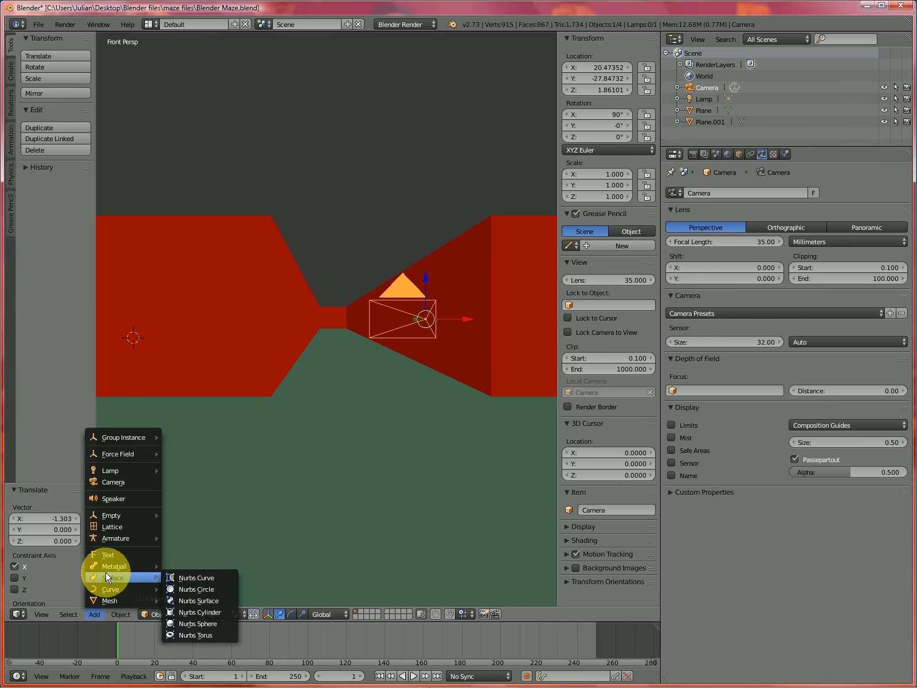
click(183, 479)
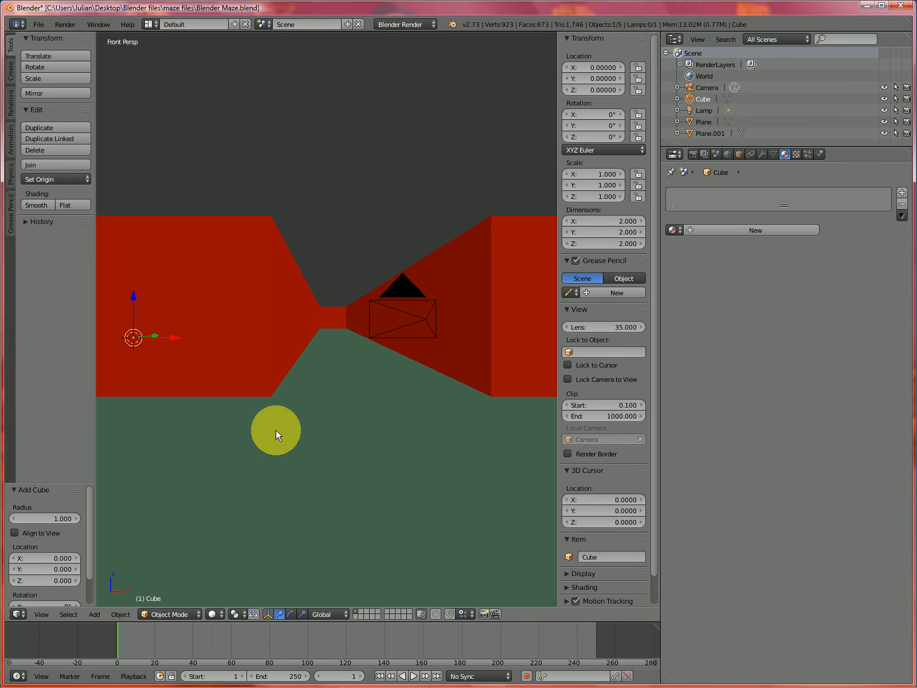
Move the cube into the entrance corridor in front of the camera, to about X 20.35, Y -21.82, Z 1.56.
scroll(275, 429, down, 5)
scroll(276, 422, down, 4)
scroll(310, 384, up, 1)
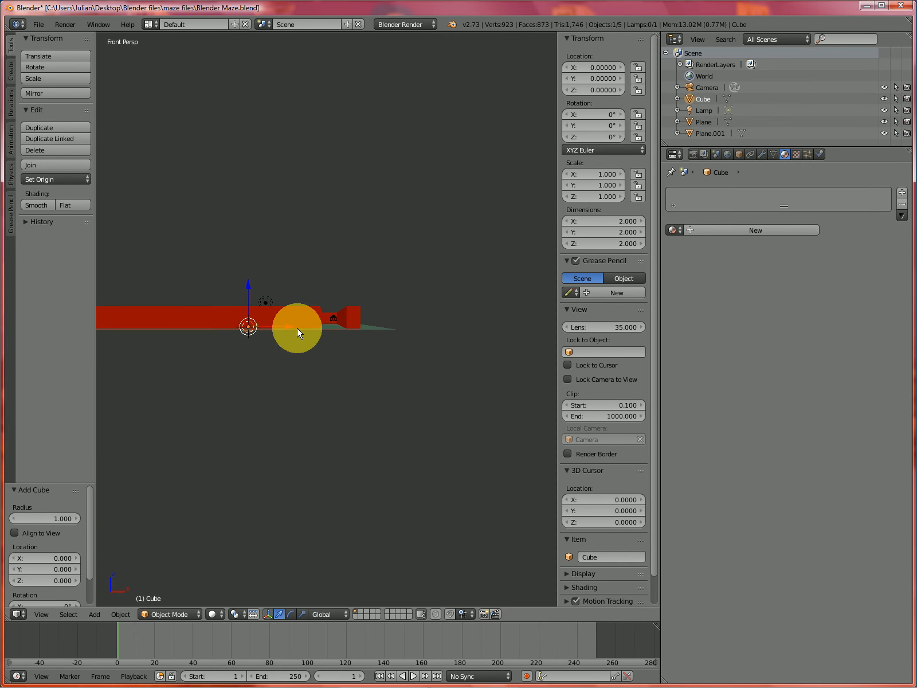
drag(288, 326, 332, 278)
middle_drag(354, 411, 352, 518)
drag(327, 279, 366, 414)
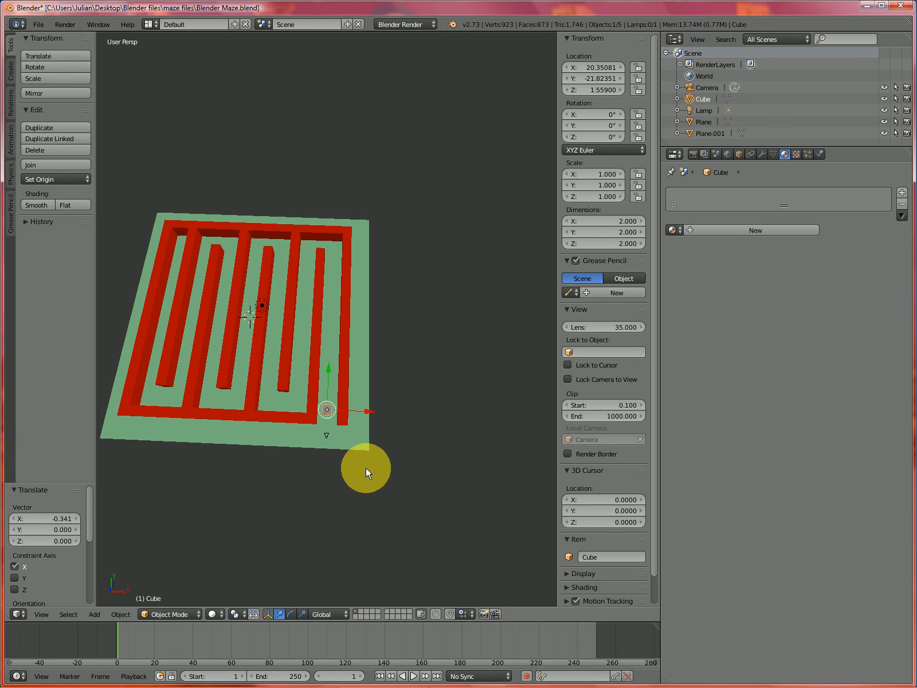
In the camera view, scale the cube to about 0.531 and lower it about 0.736 along Z.
key(KP_0)
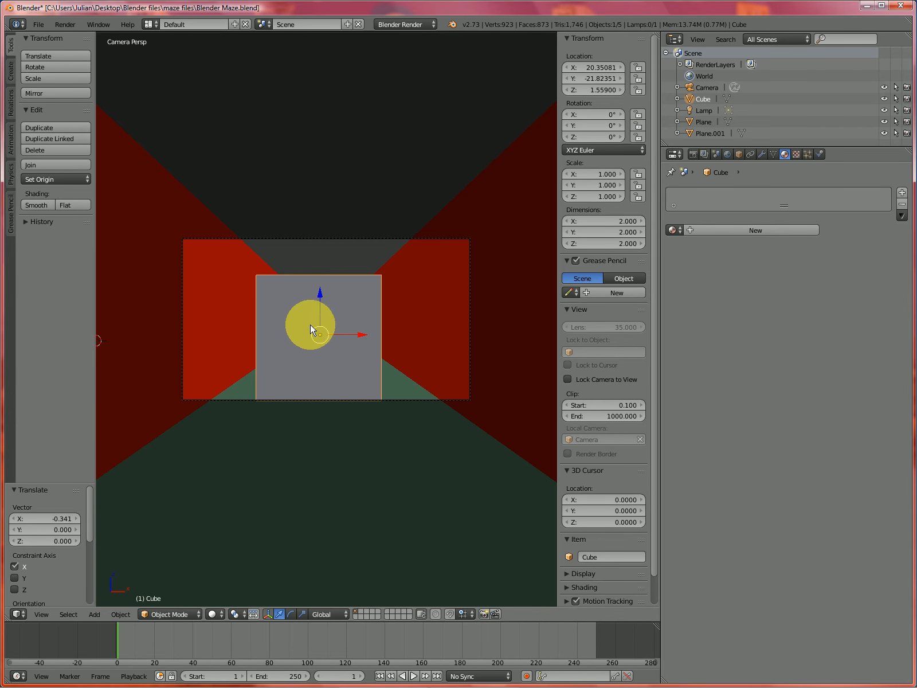
key(s)
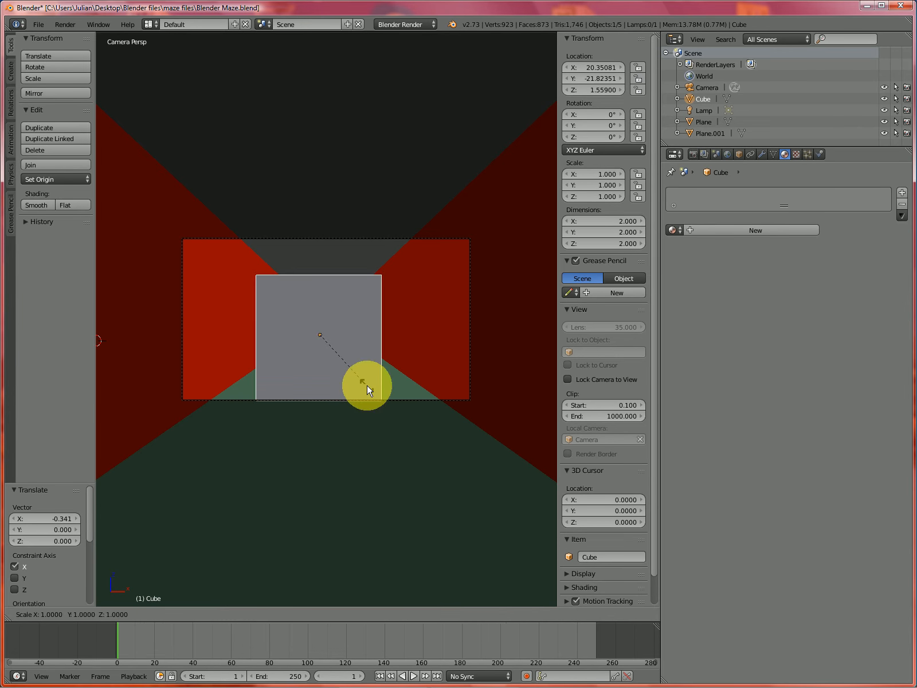
click(340, 364)
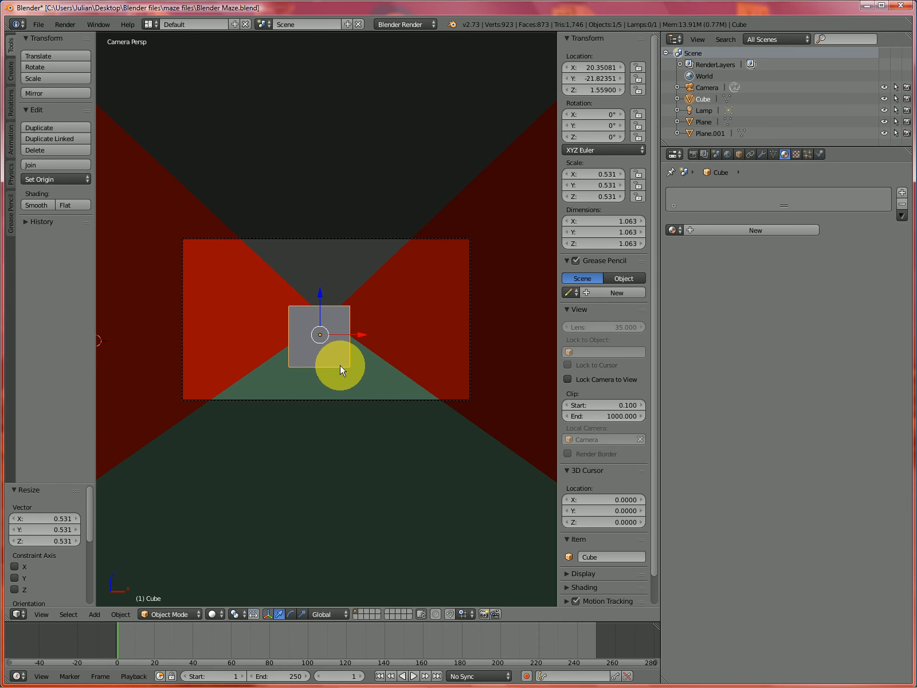
key(g)
key(z)
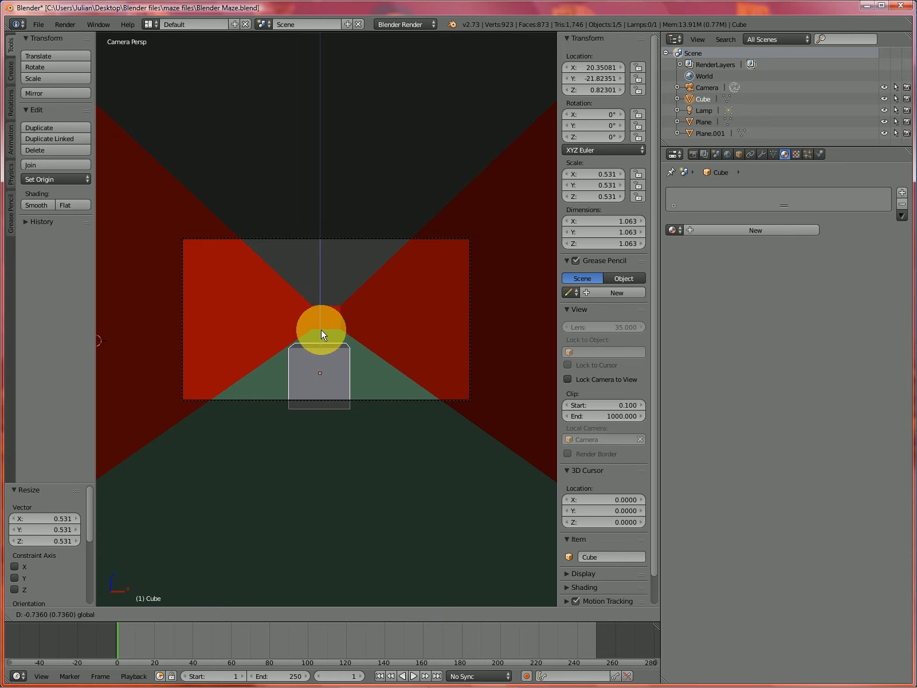
click(321, 329)
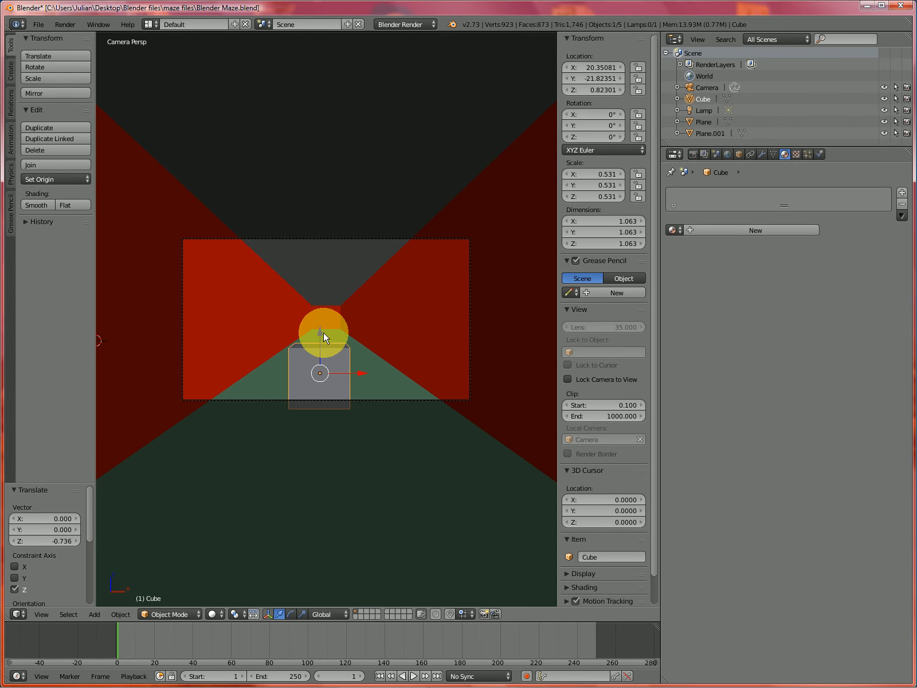
Move the camera about 1.78 back from the cube along the Y axis.
right_click(332, 239)
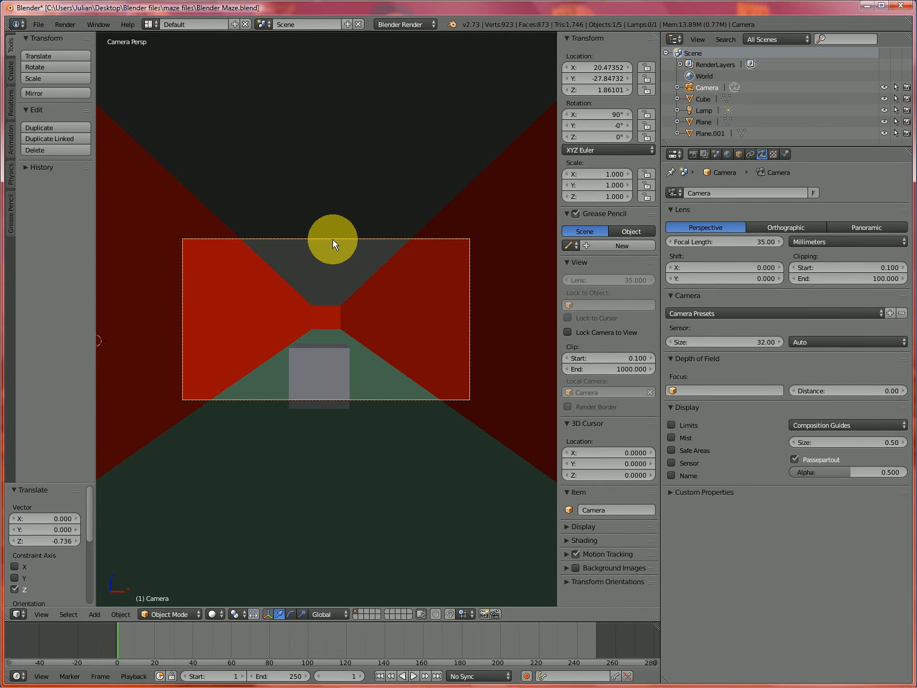
key(g)
key(y)
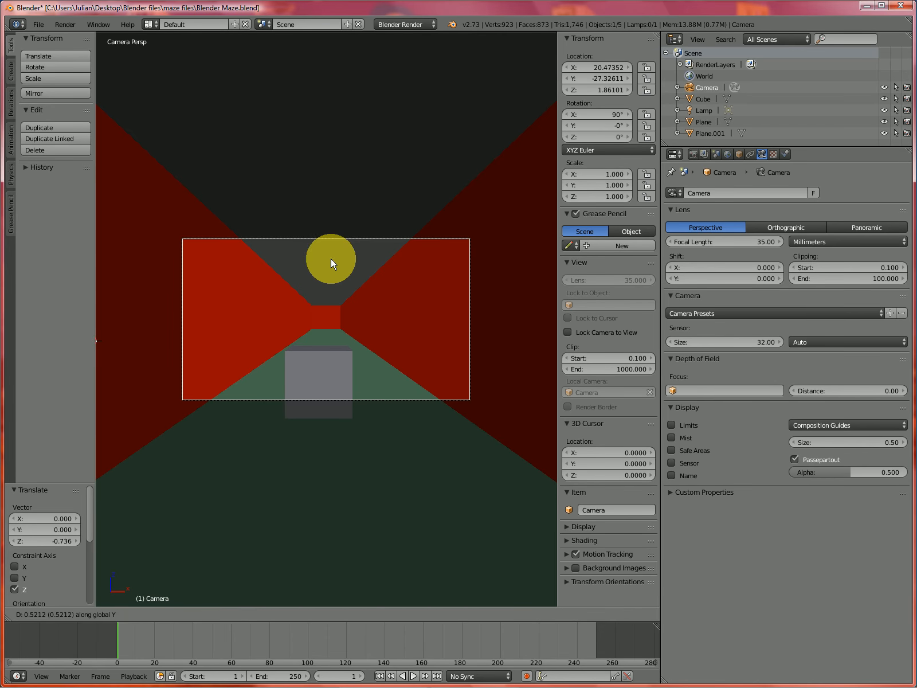
click(346, 207)
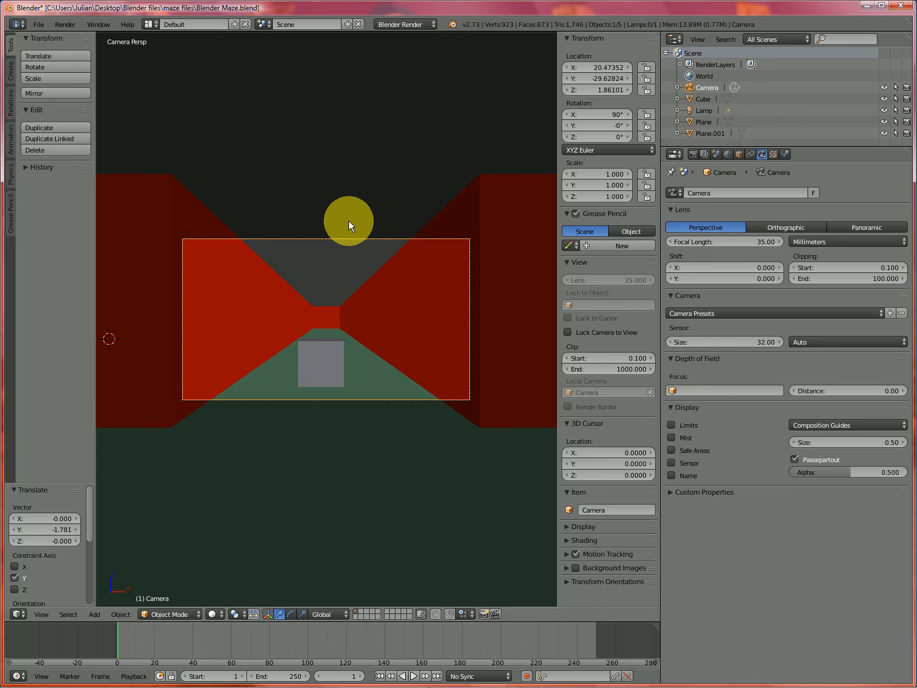
Apply the cube's rotation and scale.
right_click(319, 371)
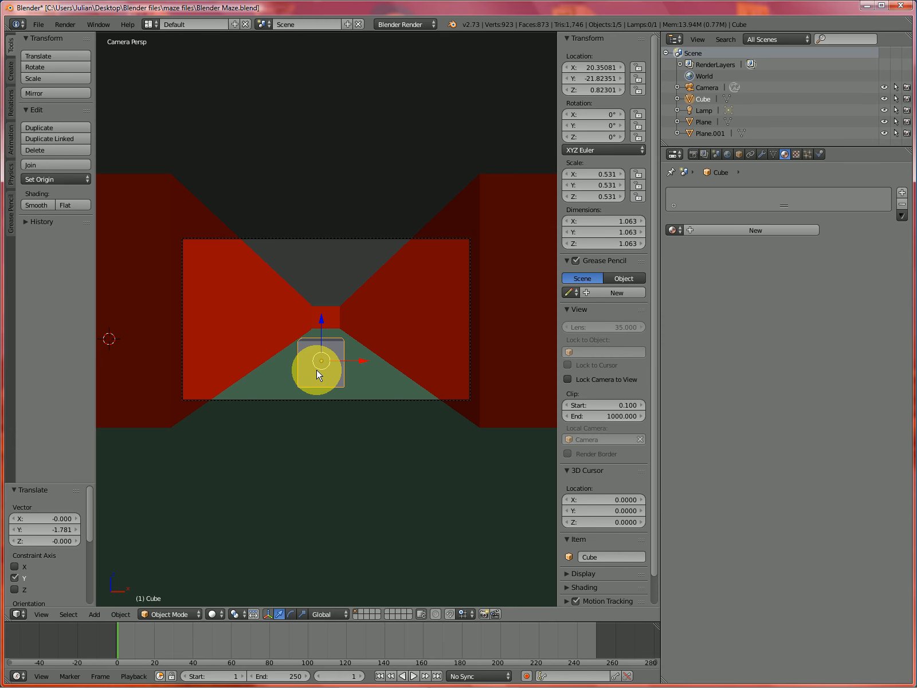
key(ctrl+a)
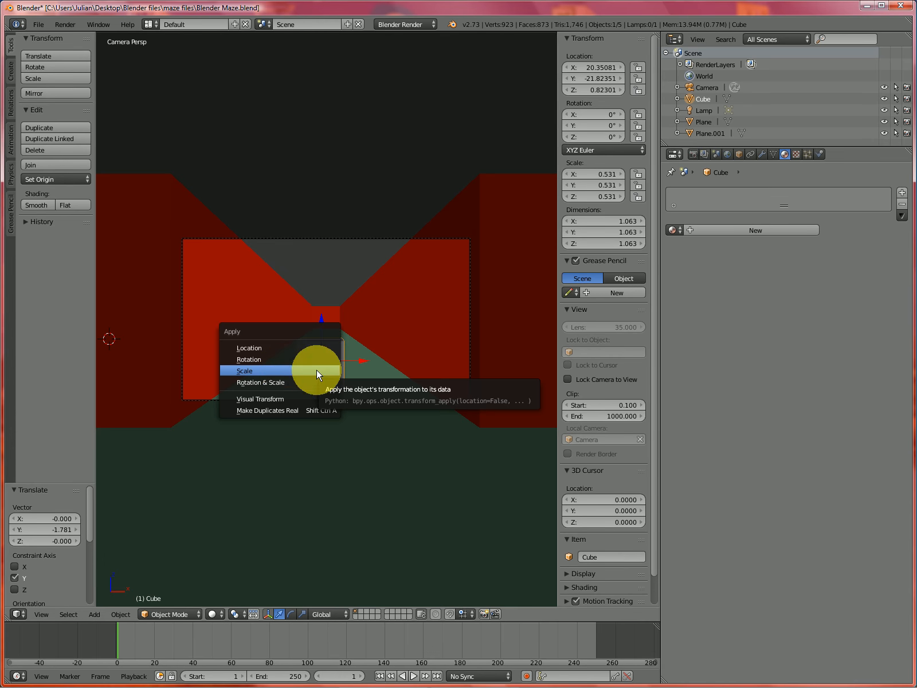
click(277, 382)
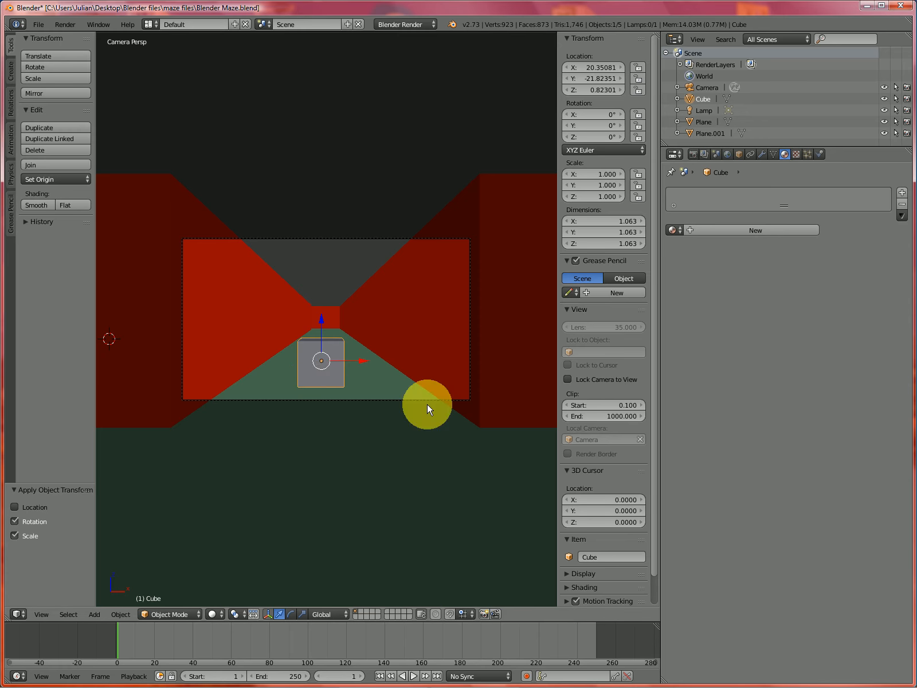
Give the cube a new material with a blue diffuse colour of about R 0.002, G 0.125, B 0.800.
click(760, 229)
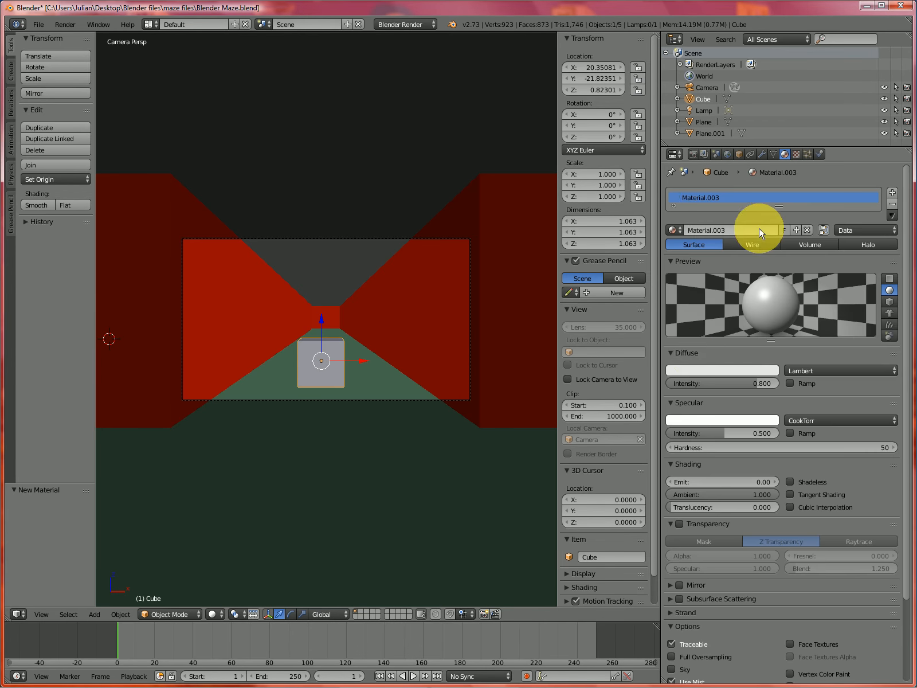
click(710, 369)
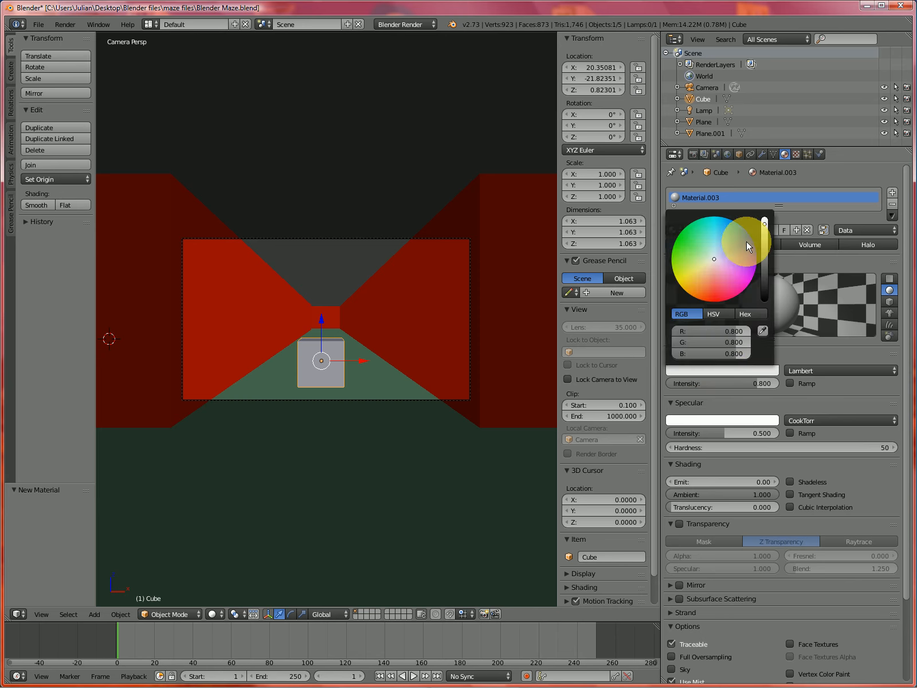
drag(747, 241, 738, 224)
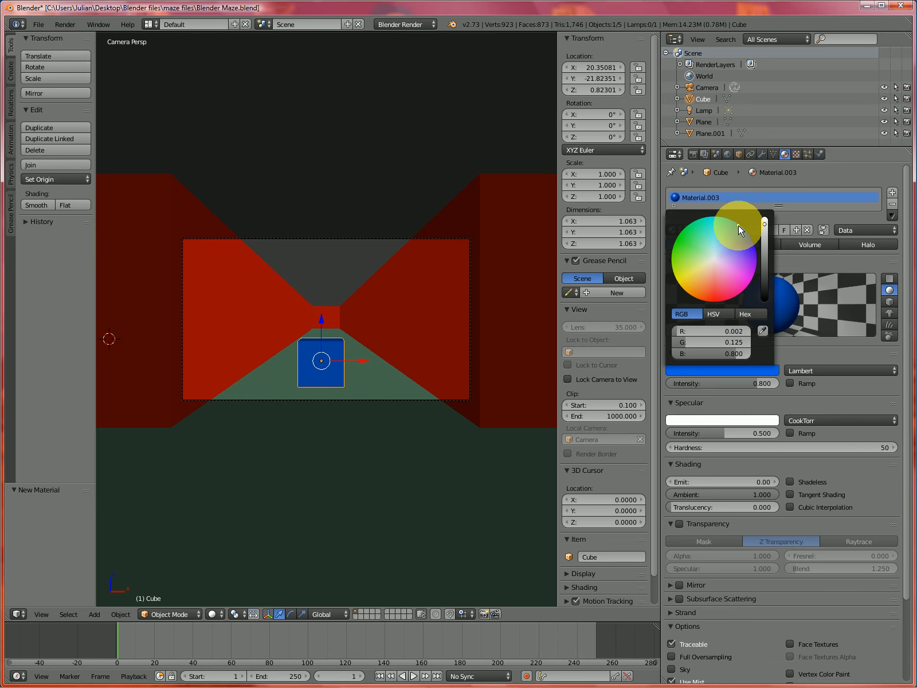
Place the 3D cursor near the cube's upper front edge and add a monkey mesh there with smooth shading.
click(325, 339)
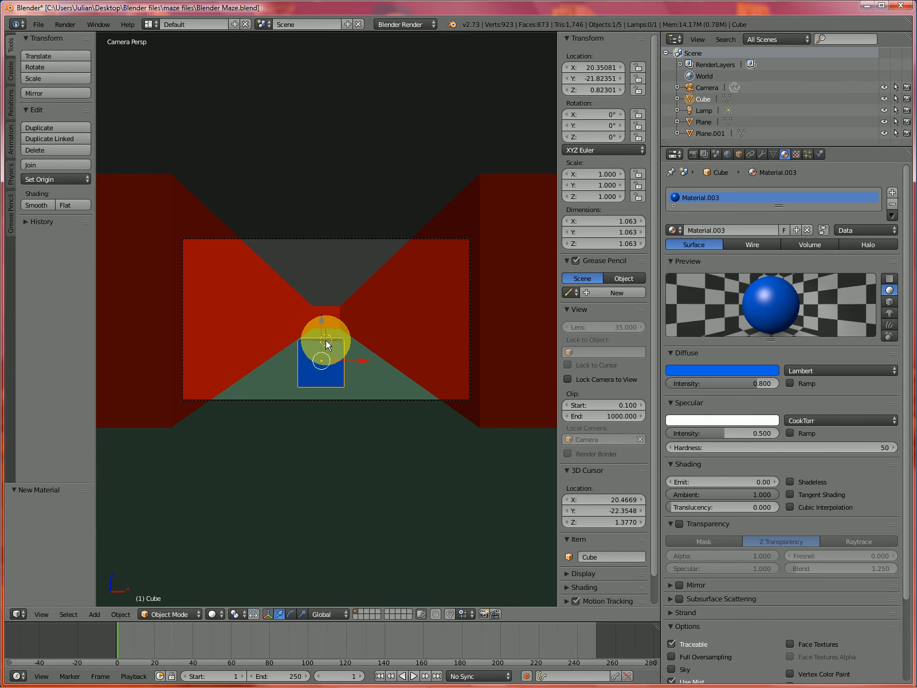
click(321, 344)
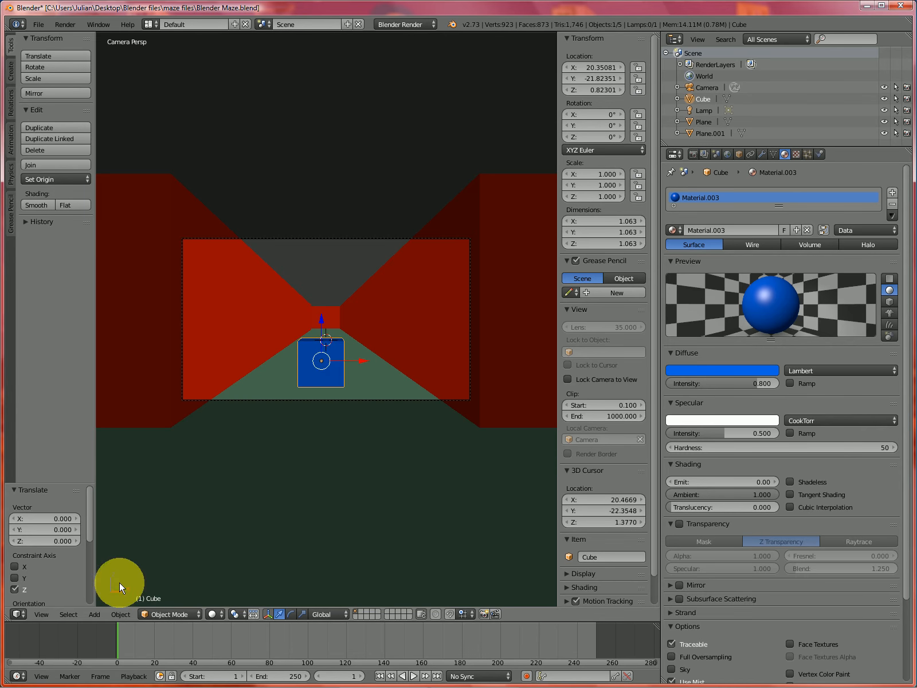
click(95, 614)
mouse_move(121, 600)
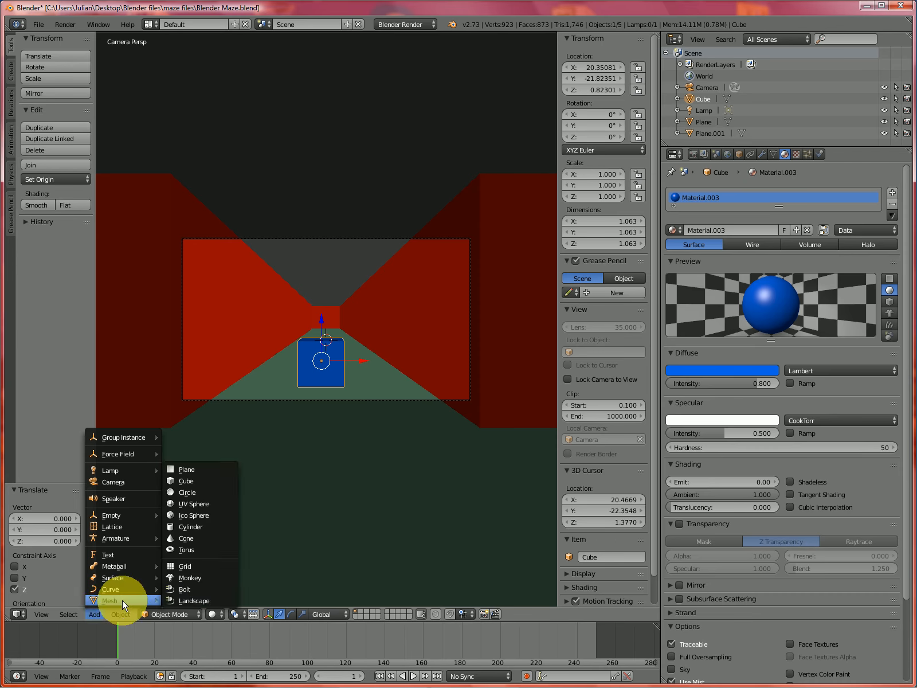
click(194, 577)
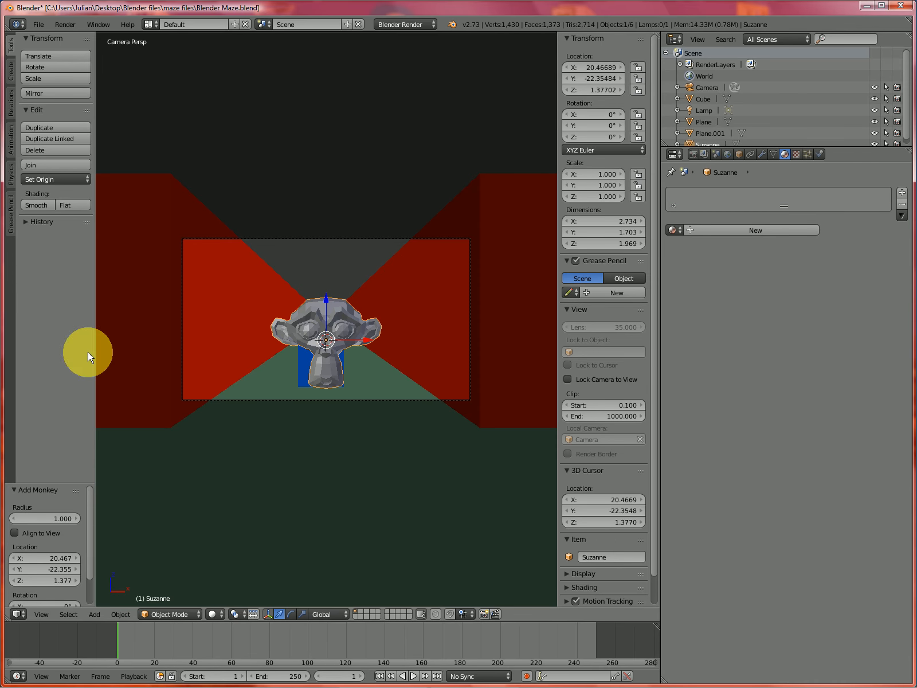
click(39, 205)
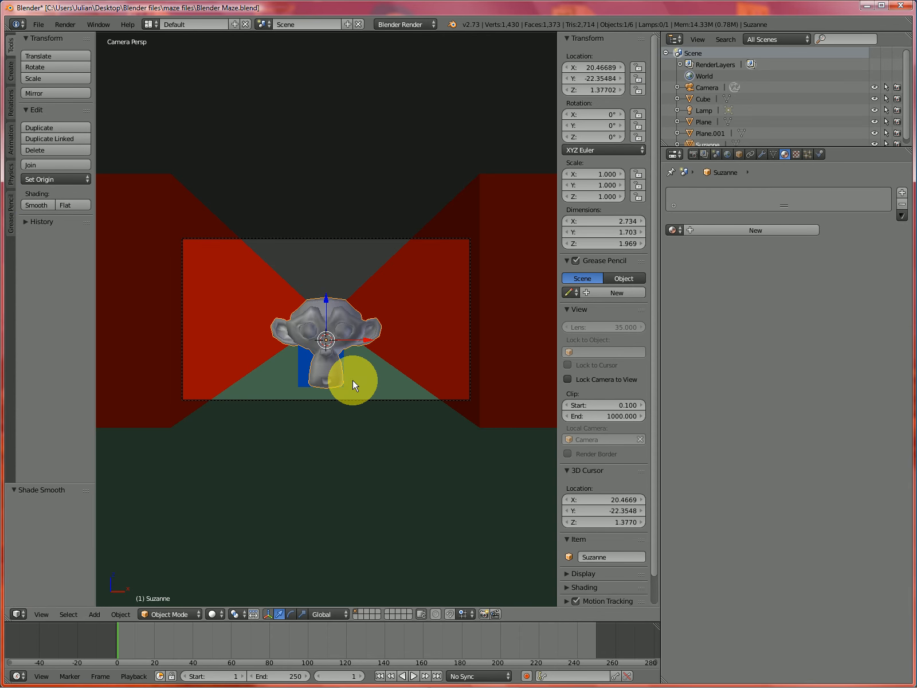
Rotate the monkey head 180° about Z and move it about 0.465 along Y towards the cube's centre.
text(rz180)
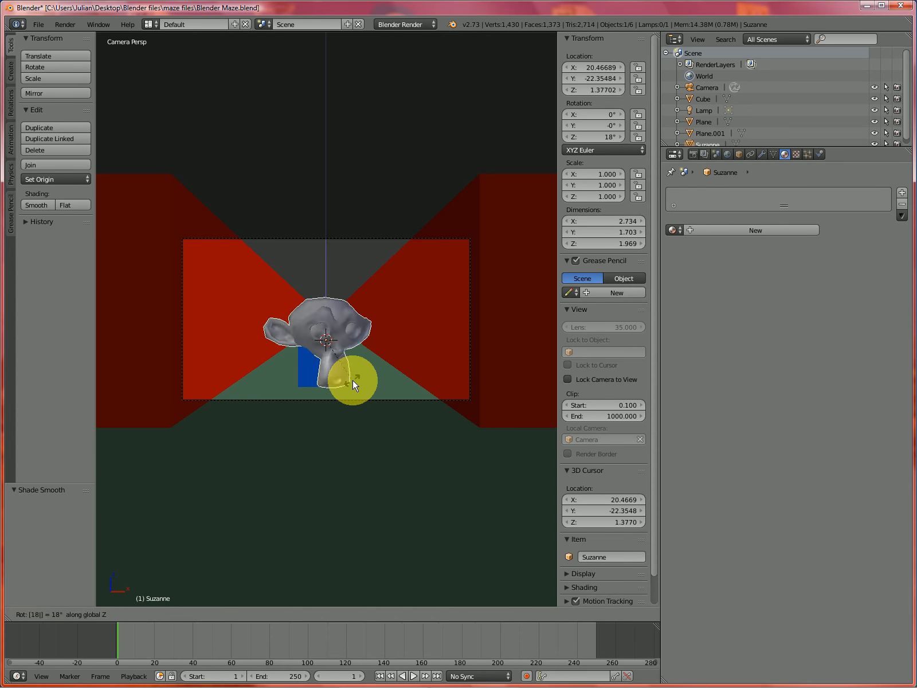
key(Return)
scroll(348, 384, up, 4)
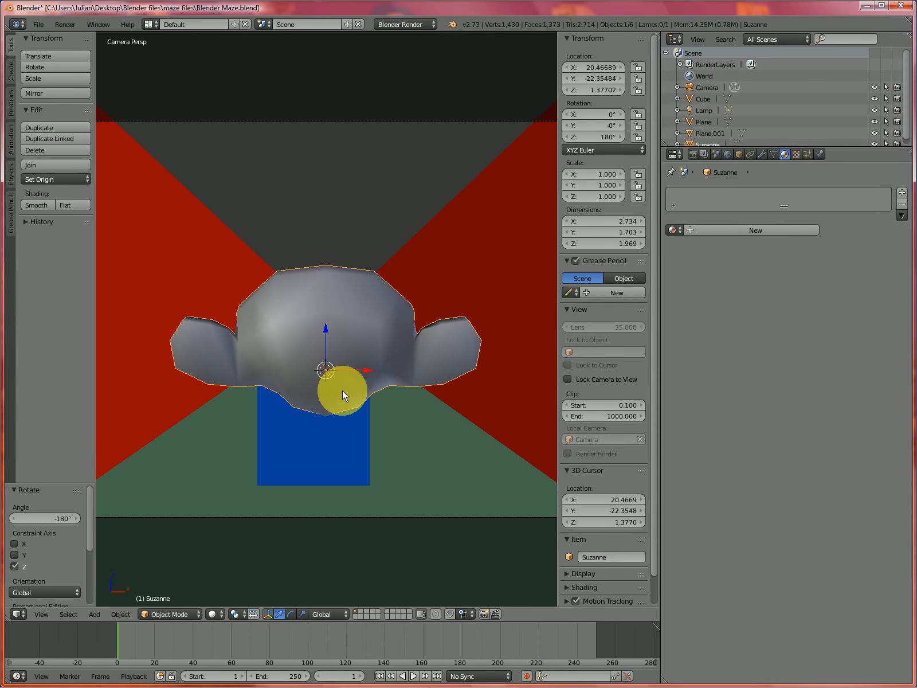
key(g)
key(y)
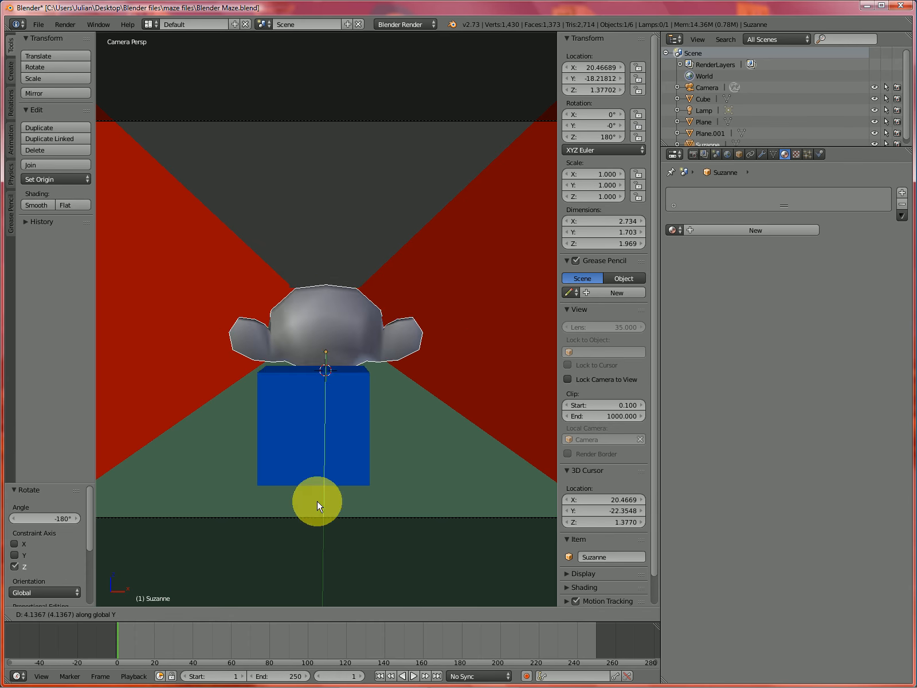
click(329, 425)
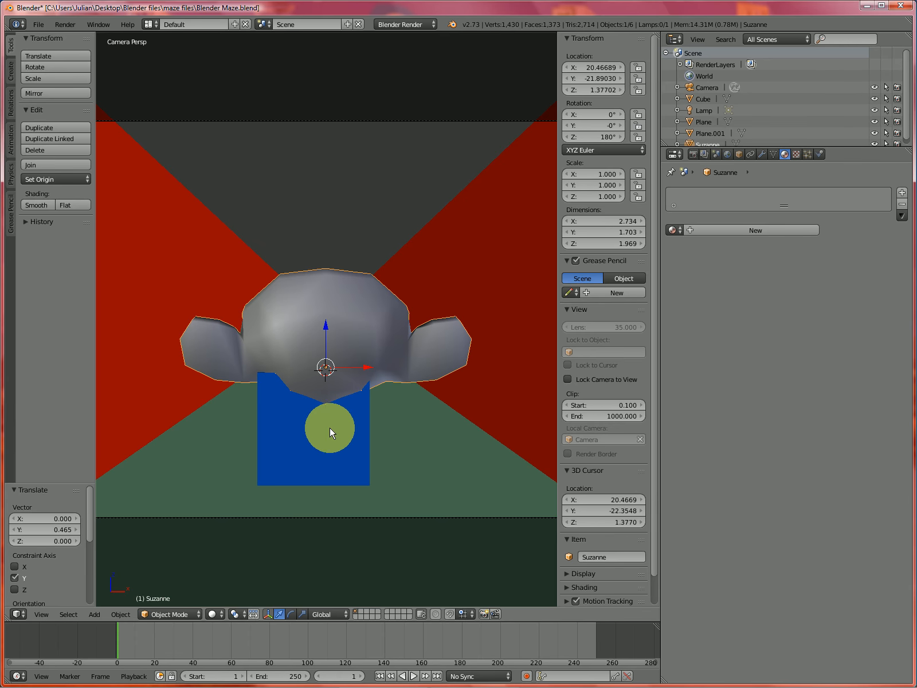
Scale the monkey head down to about 0.292 and raise it about 0.305 along Z above the cube.
key(s)
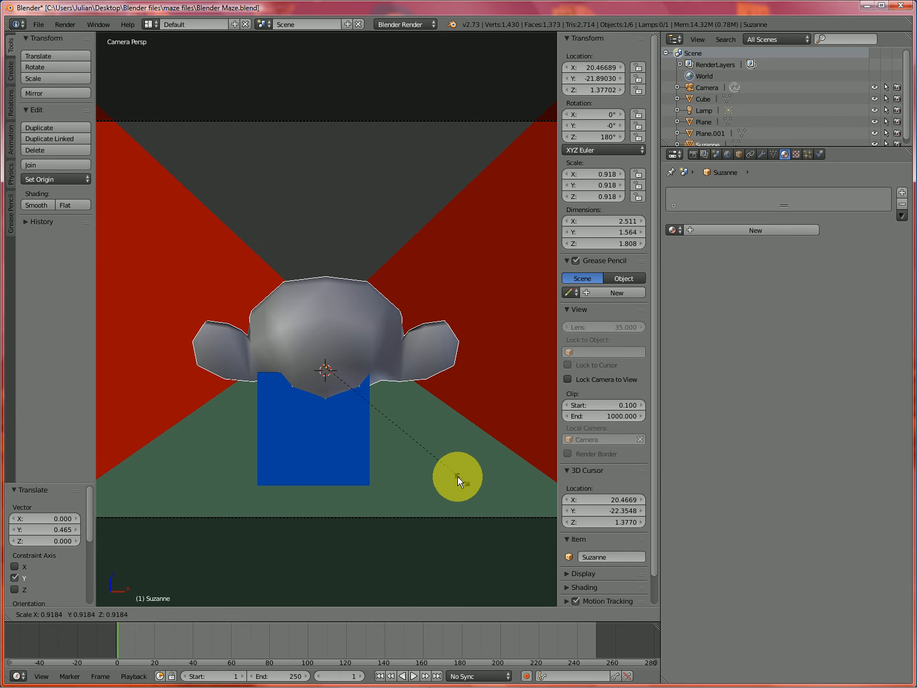
click(338, 422)
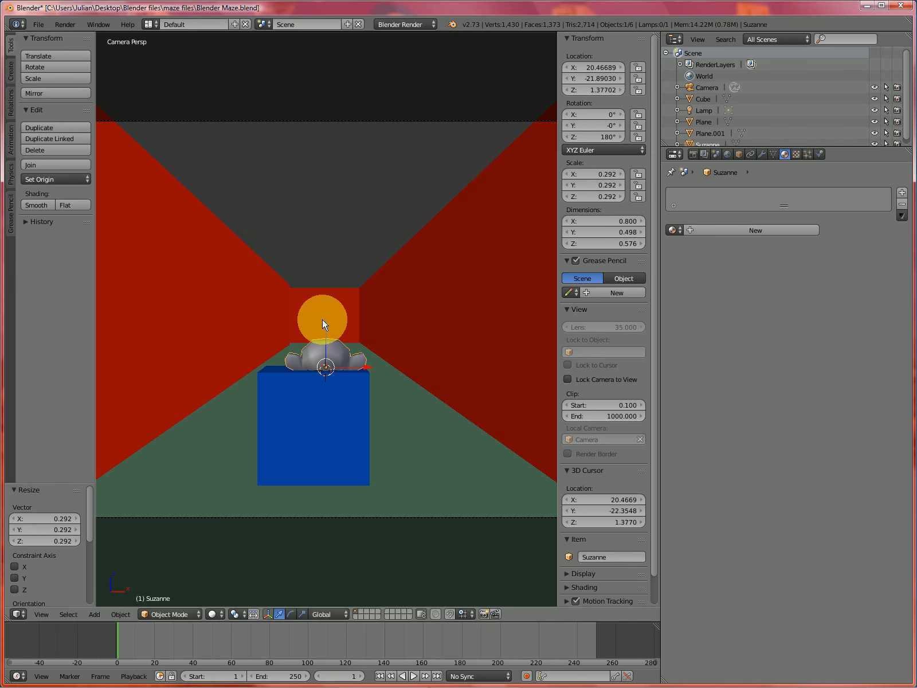
key(g)
key(z)
click(317, 289)
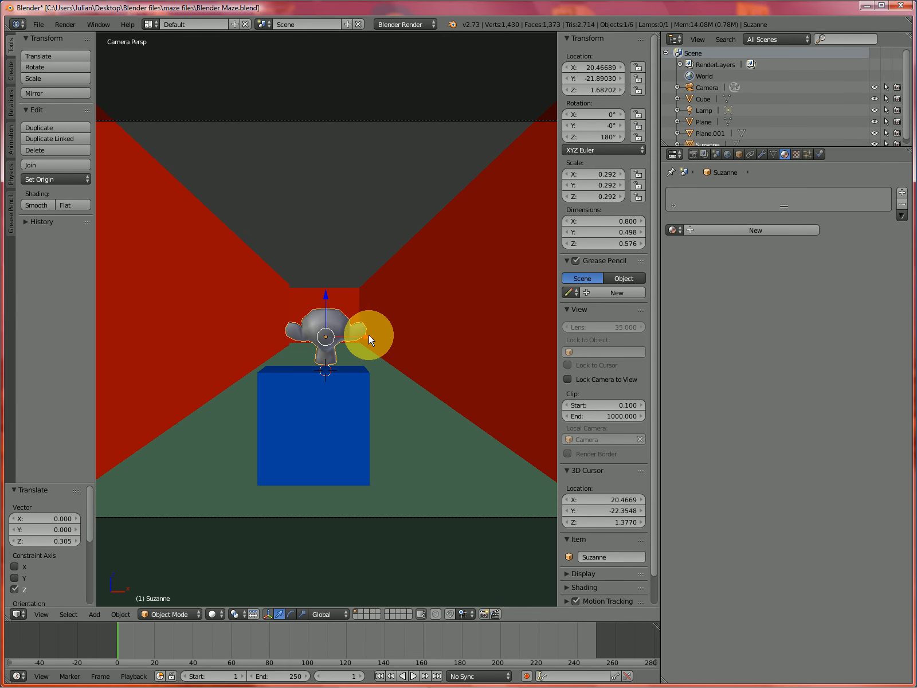
Move the monkey head about -0.081 along X and about -0.613 along Y.
key(g)
key(x)
click(341, 371)
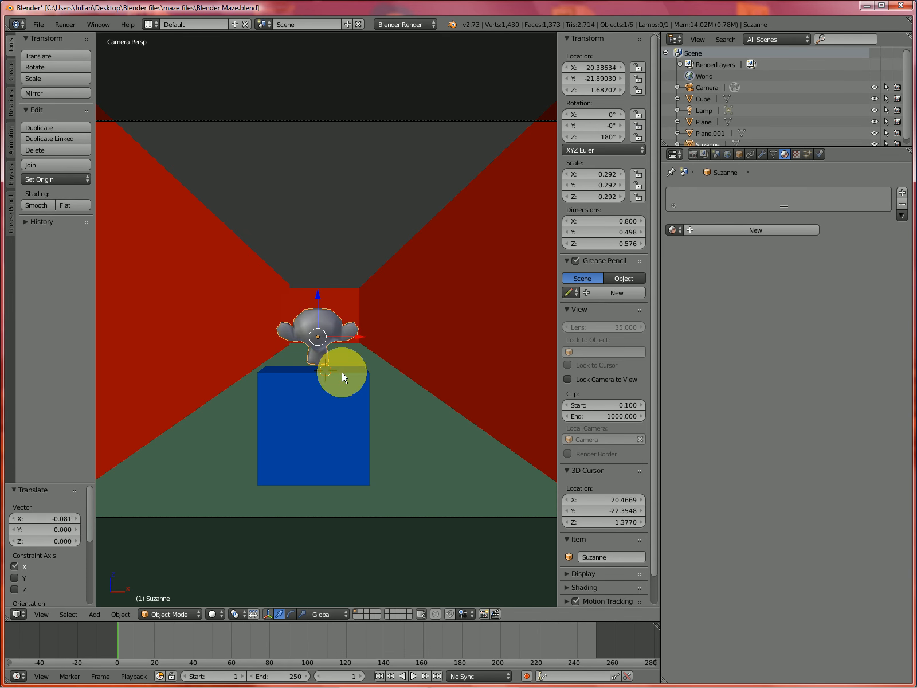
key(g)
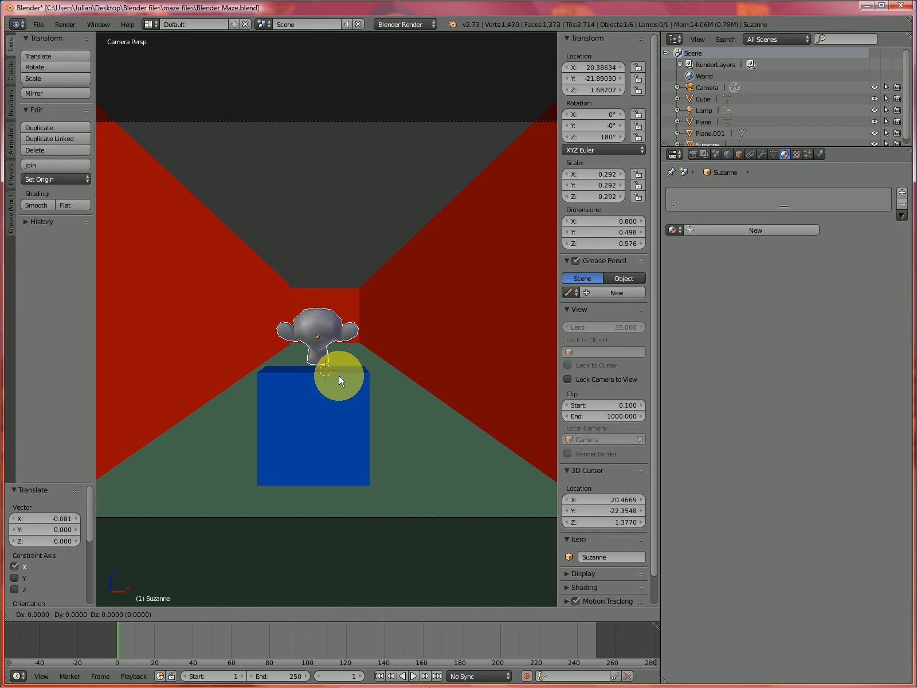
key(y)
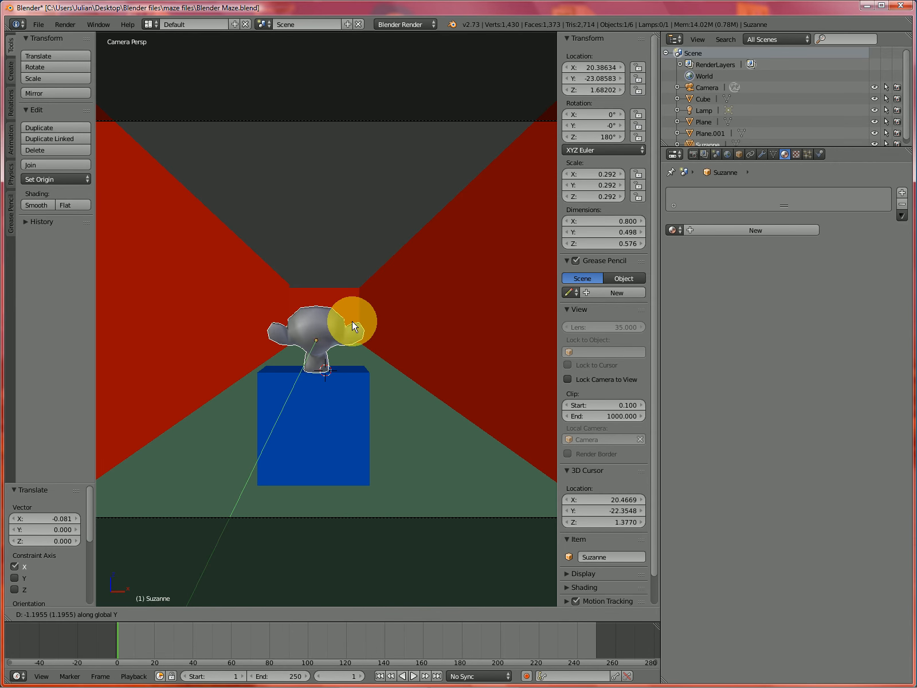
click(352, 336)
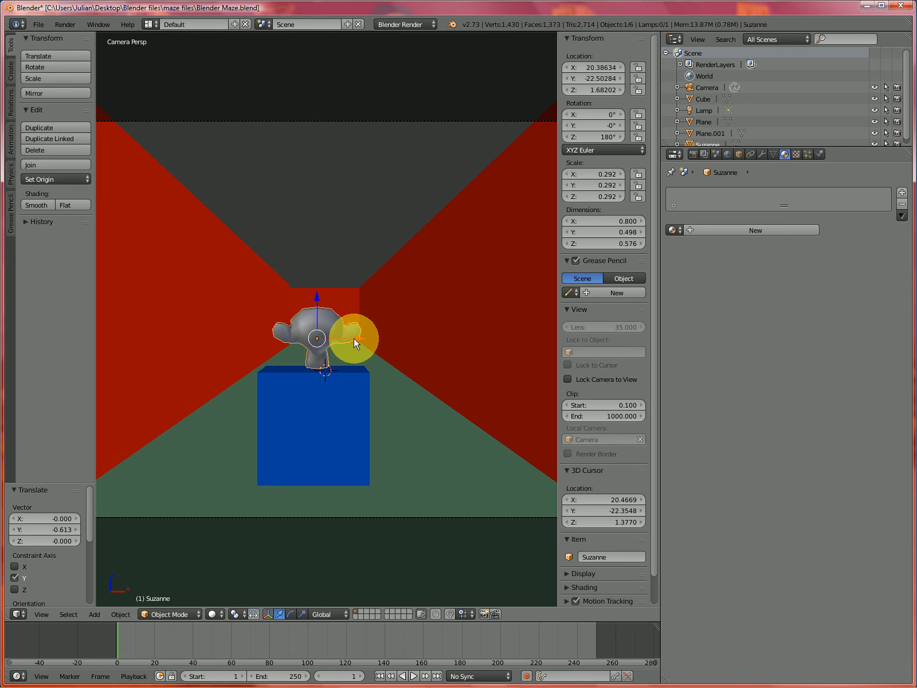
In top view, move the monkey head about 0.621 along Y onto the middle of the cube.
key(KP_7)
scroll(385, 457, up, 5)
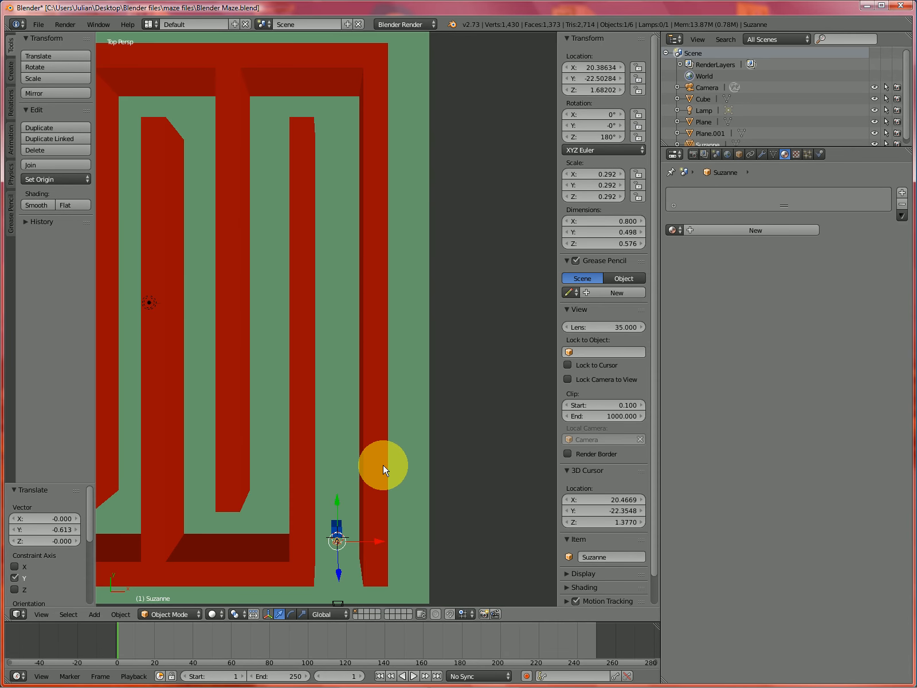
shift+scroll(383, 464, down, 6)
scroll(372, 467, up, 2)
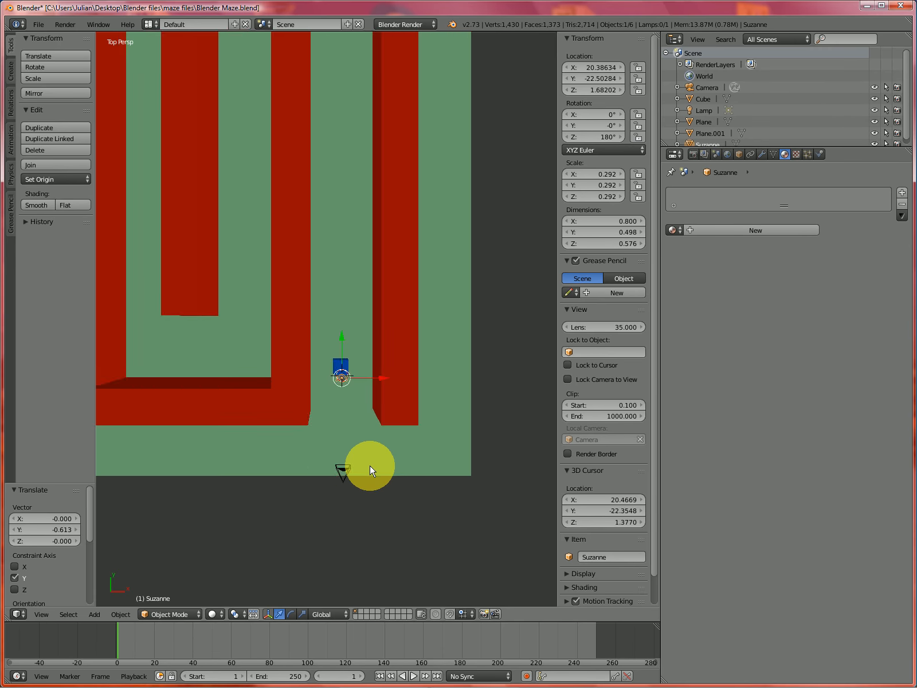
scroll(369, 471, up, 5)
shift+scroll(368, 470, down, 4)
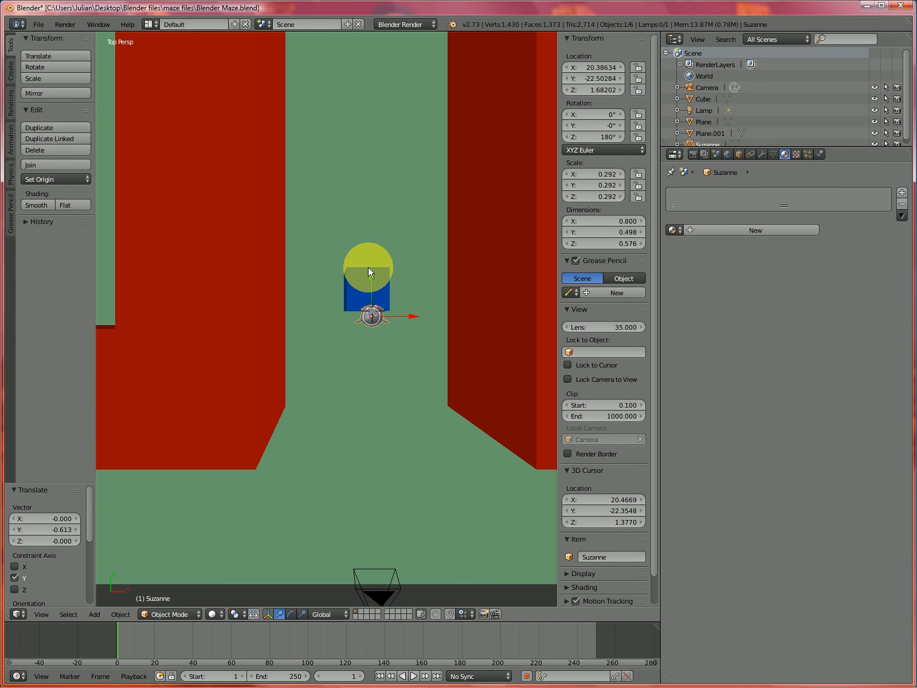
key(g)
key(y)
click(370, 251)
Pan the top view sideways and up and down to examine the monkey head's alignment with the cube.
ctrl+scroll(369, 266, up, 1)
ctrl+scroll(368, 265, down, 5)
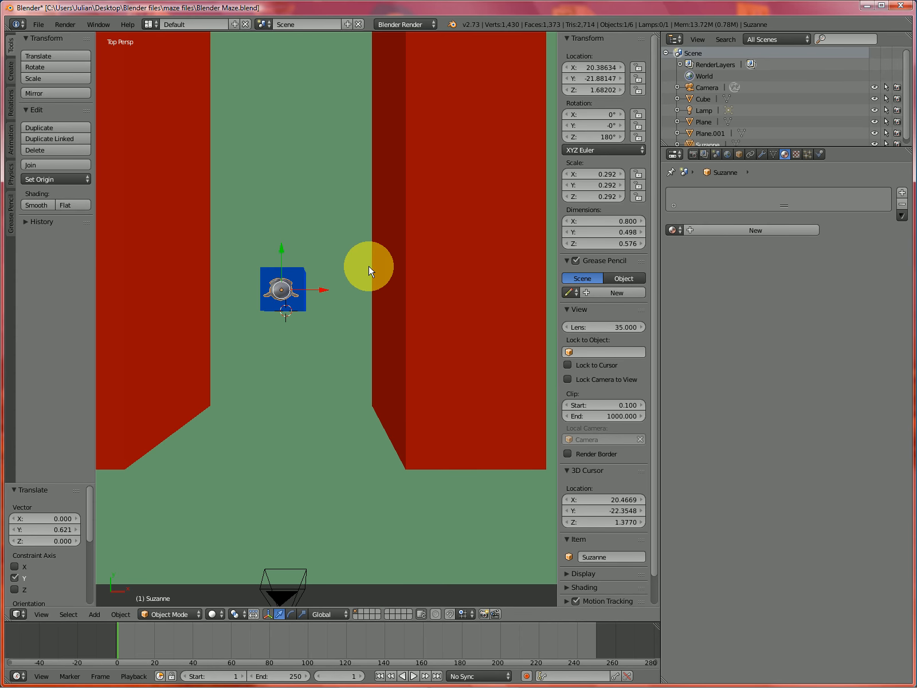
ctrl+scroll(368, 265, up, 2)
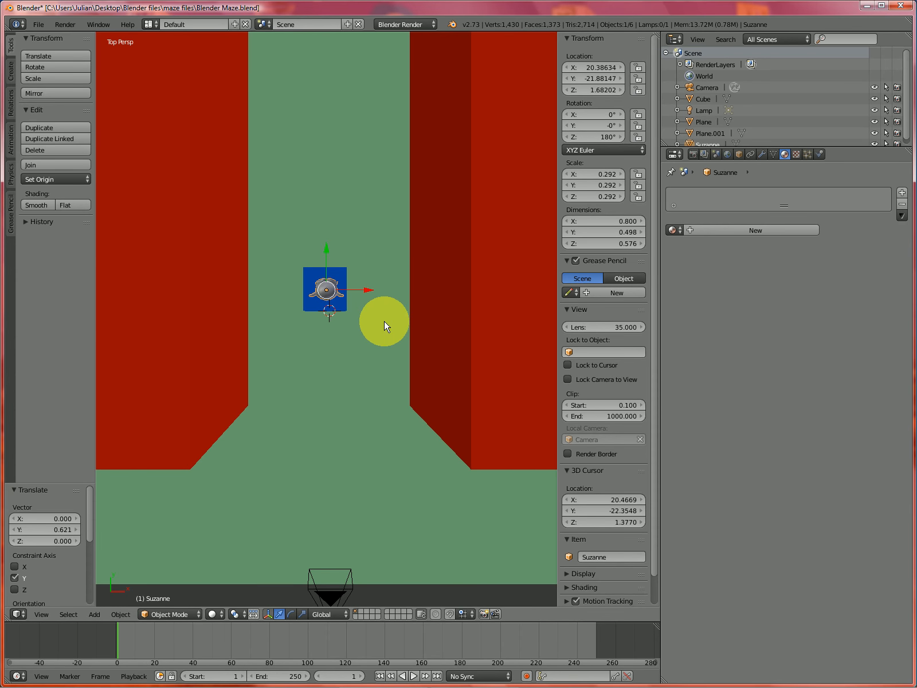
shift+scroll(383, 321, up, 3)
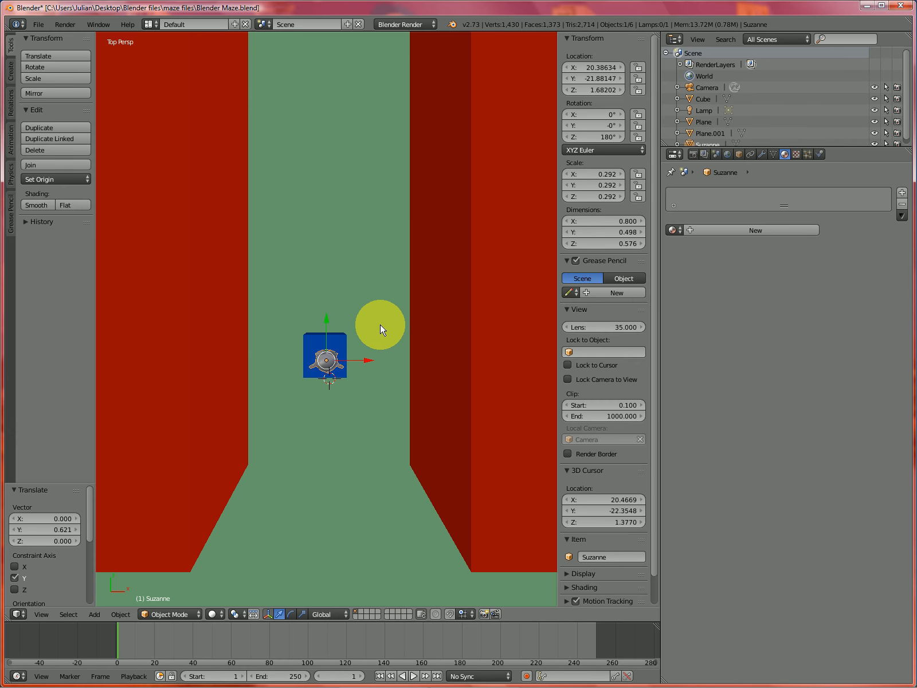
shift+scroll(379, 325, down, 2)
shift+scroll(379, 325, up, 4)
shift+scroll(379, 319, down, 6)
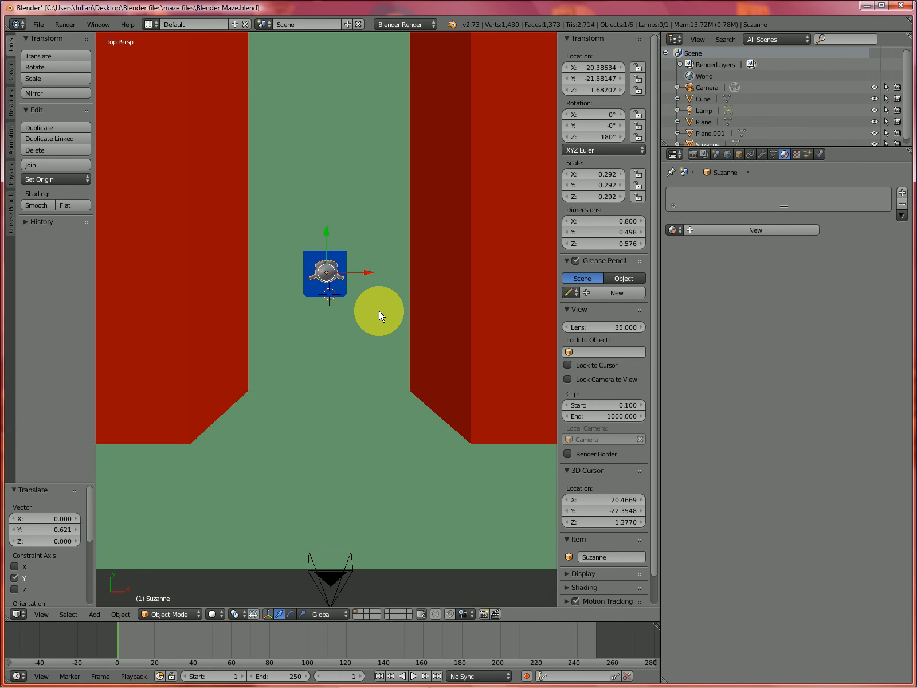
shift+scroll(378, 308, up, 6)
shift+scroll(376, 313, down, 6)
ctrl+scroll(374, 324, down, 6)
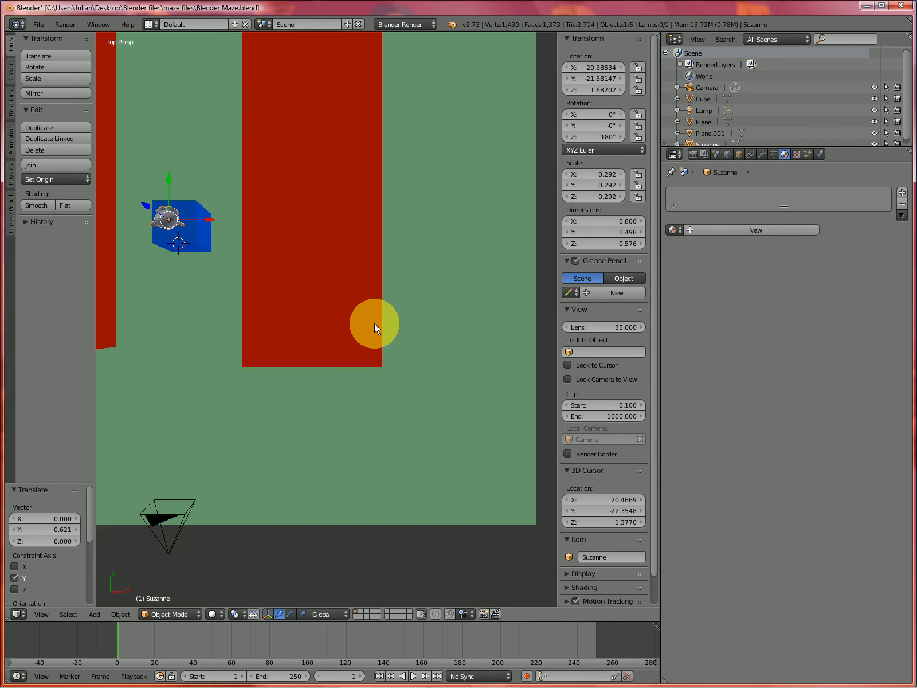
ctrl+scroll(401, 328, up, 7)
ctrl+scroll(407, 335, down, 3)
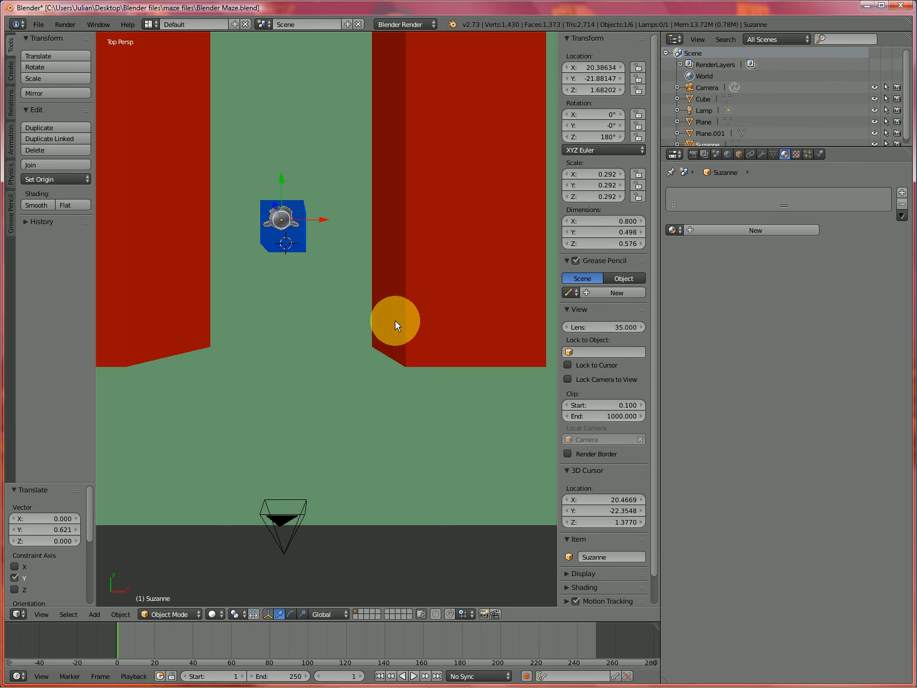
ctrl+scroll(395, 322, down, 1)
ctrl+scroll(401, 323, up, 6)
ctrl+scroll(398, 328, down, 7)
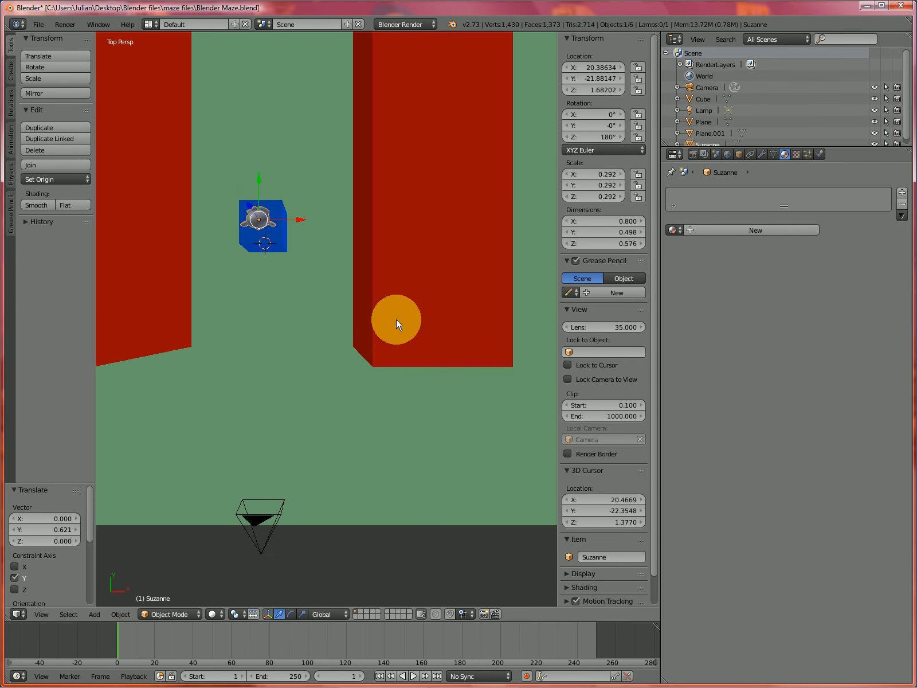
ctrl+scroll(397, 330, down, 2)
ctrl+scroll(401, 334, up, 10)
ctrl+scroll(406, 335, down, 4)
shift+scroll(396, 329, up, 6)
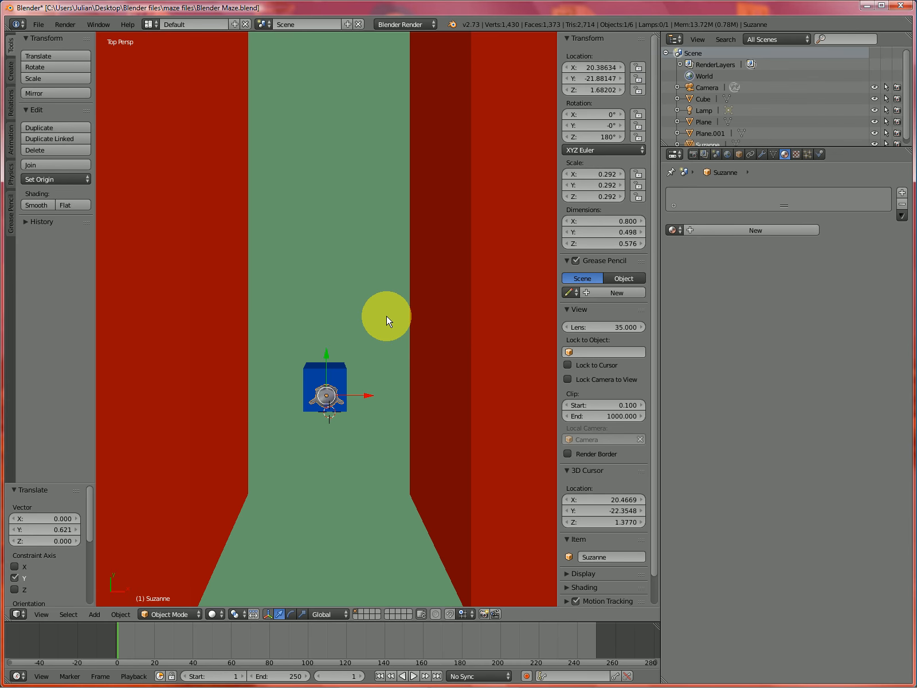
shift+scroll(386, 321, down, 5)
shift+scroll(388, 327, up, 5)
shift+scroll(388, 327, down, 3)
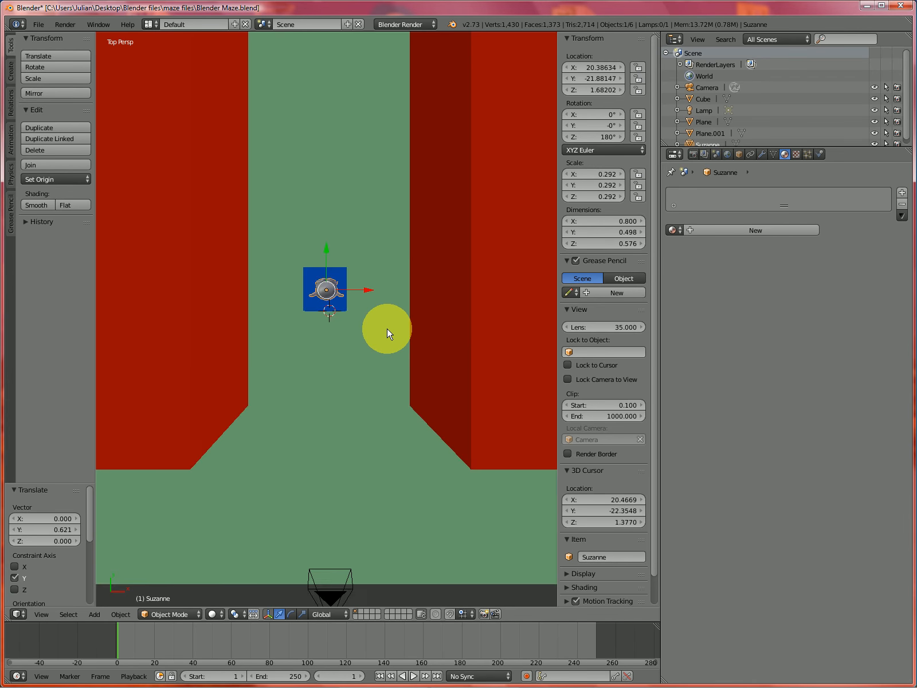
Shift the monkey head about -0.027 along X to centre it on the cube.
shift+scroll(387, 331, up, 1)
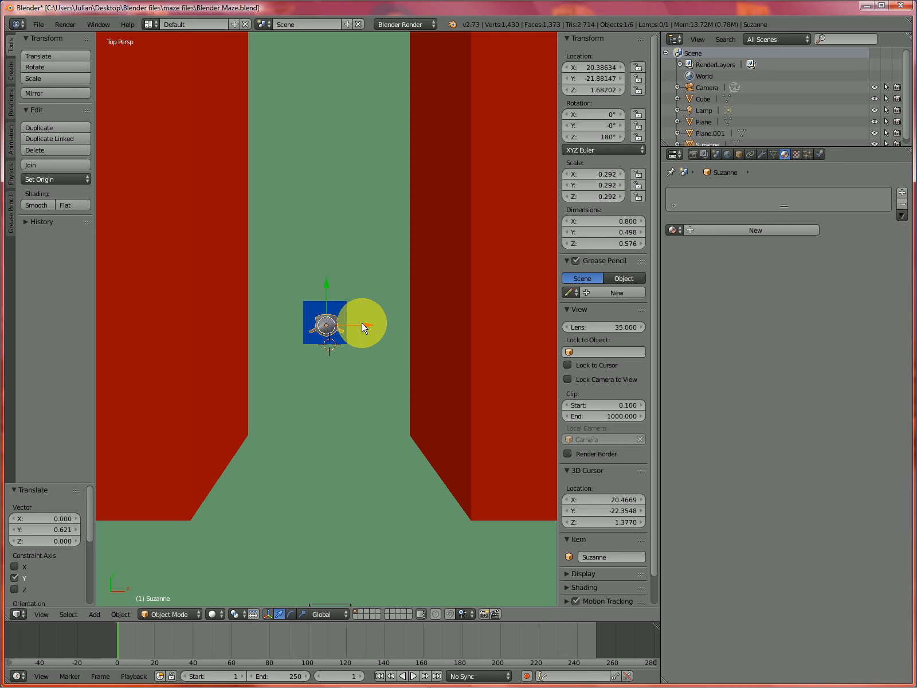
key(g)
key(x)
click(367, 324)
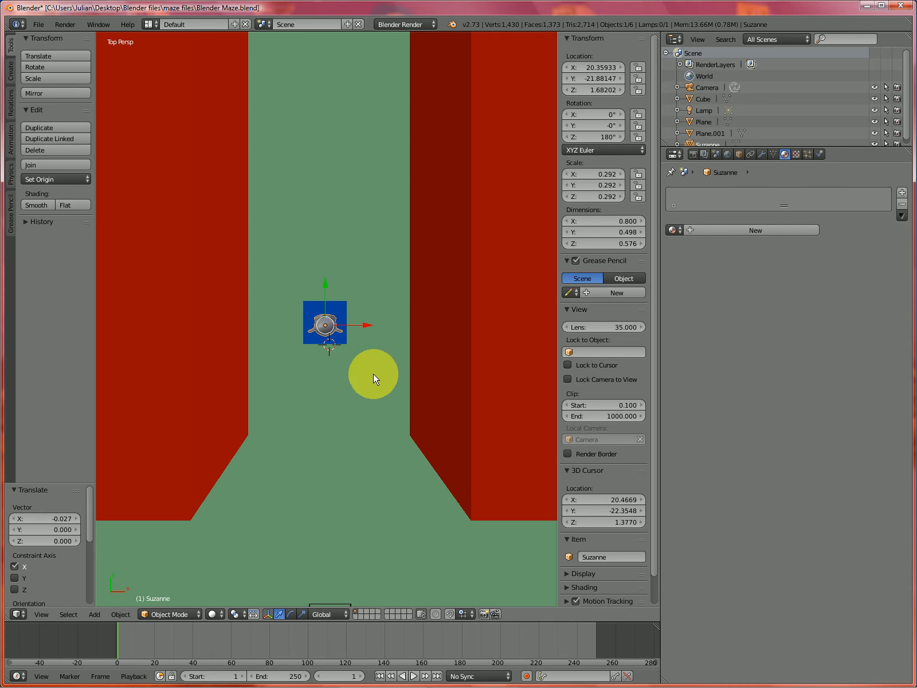
Give the monkey head a new material with an orange diffuse colour.
click(756, 229)
click(715, 373)
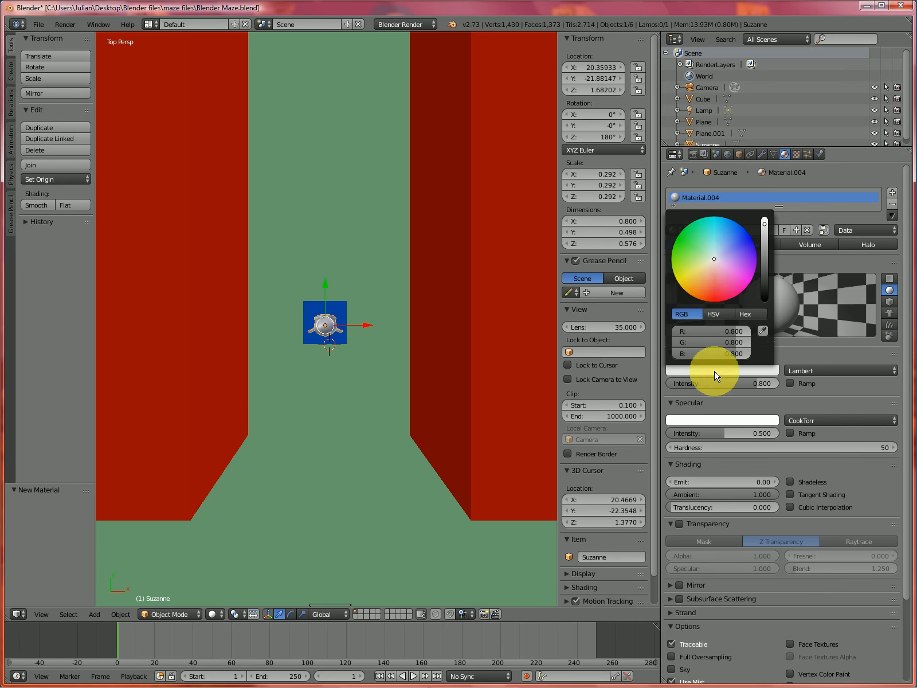
drag(694, 295, 690, 291)
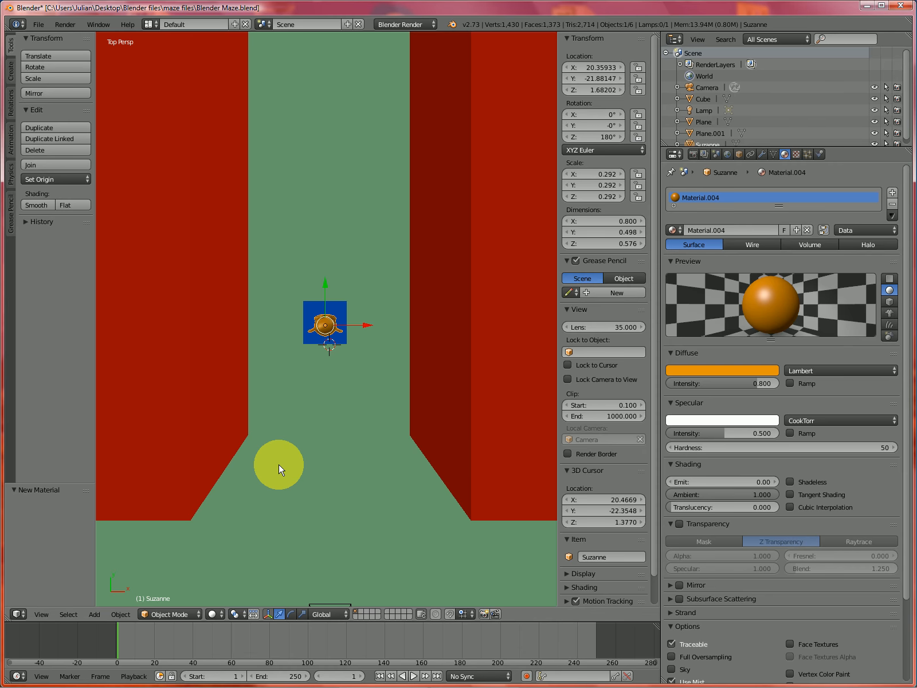
View the character from the front and switch the render engine to Blender Game.
key(KP_1)
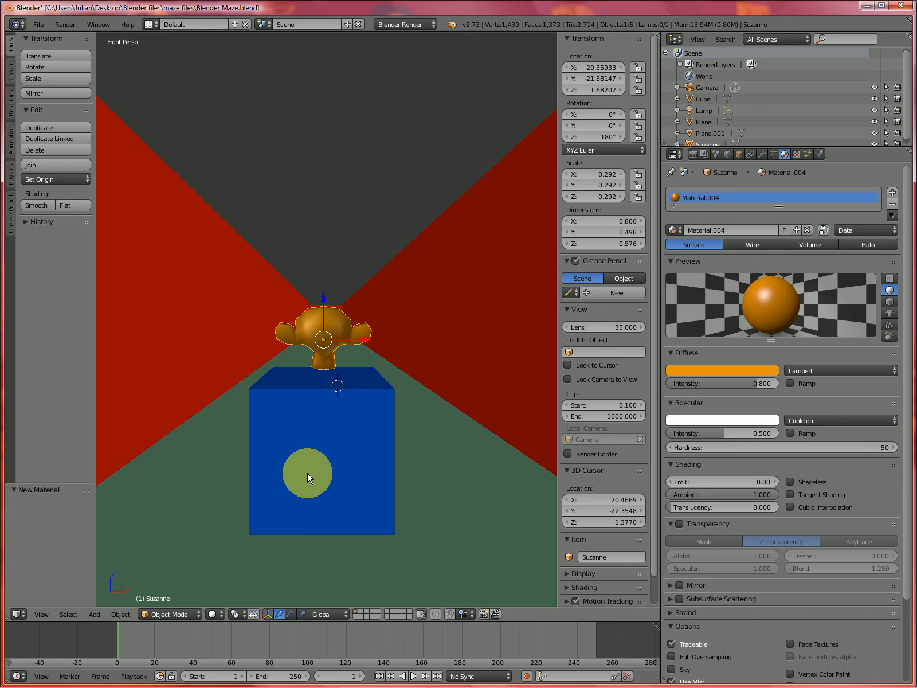
click(407, 23)
click(398, 52)
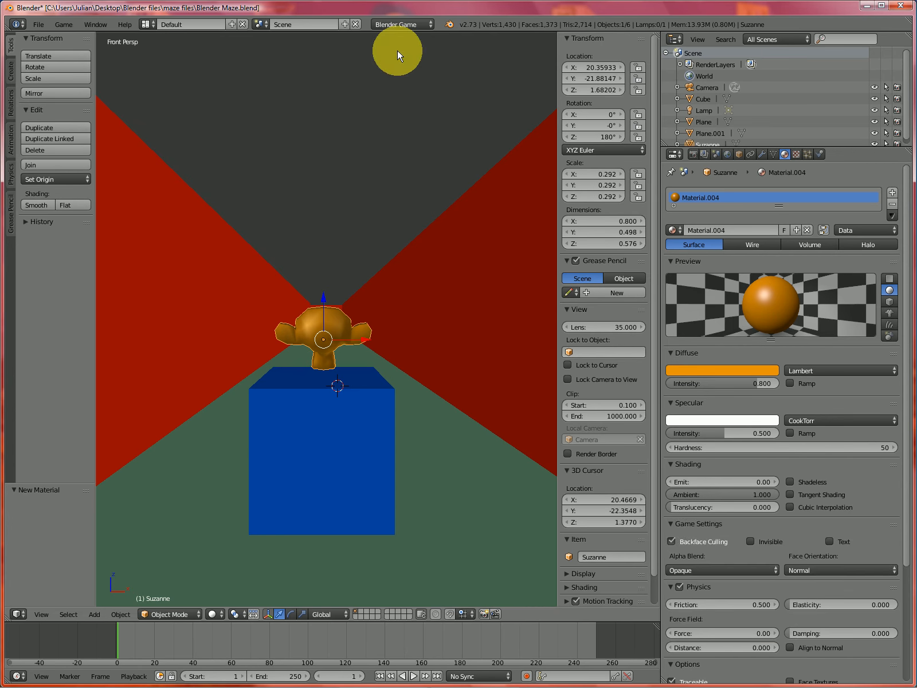
Set the monkey head's physics type to No Collision.
click(822, 154)
click(778, 201)
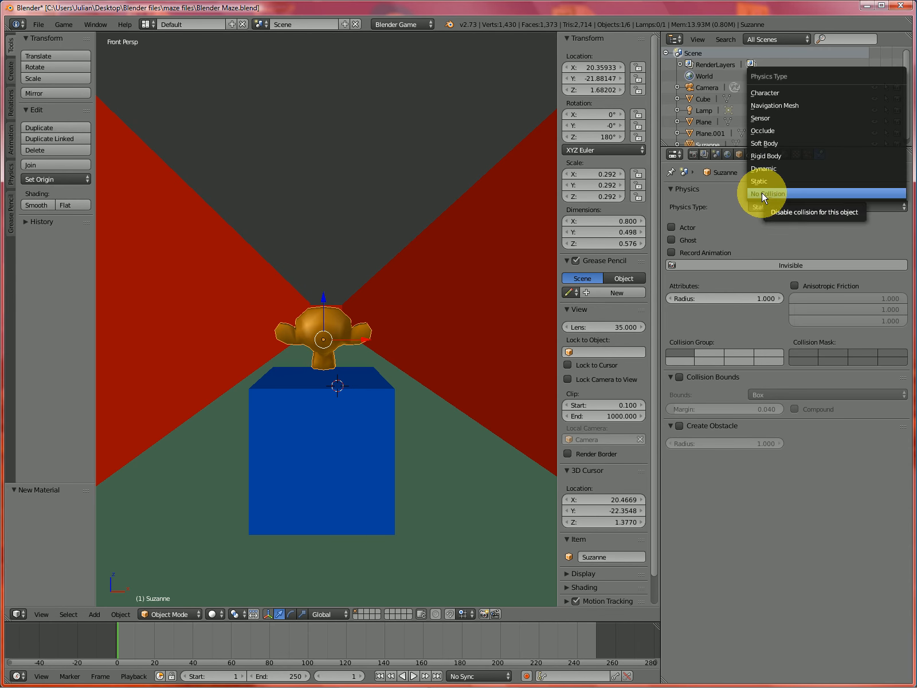
click(762, 193)
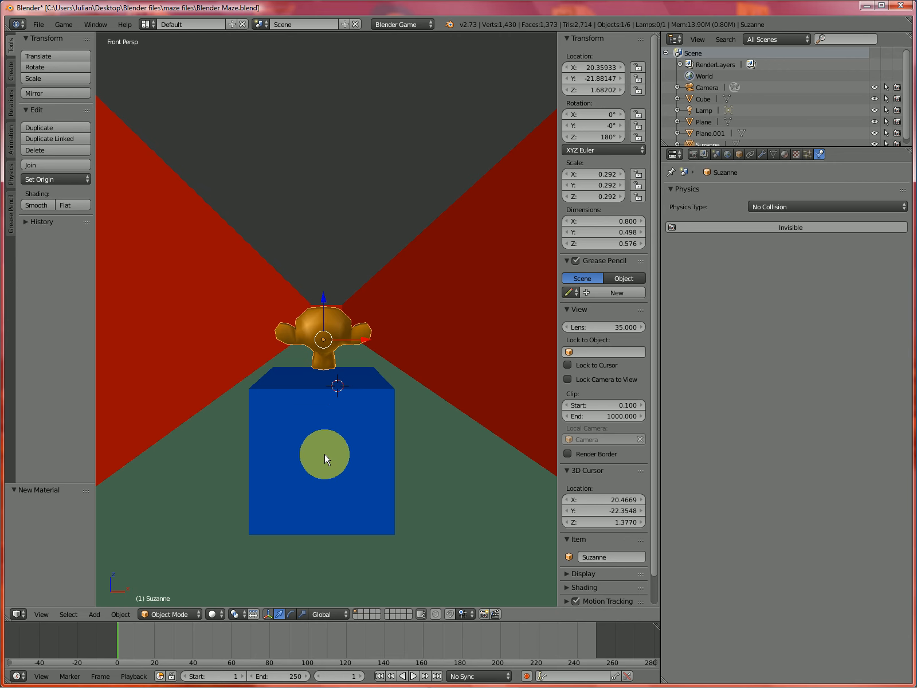
Set the blue cube's physics type to Dynamic.
right_click(324, 453)
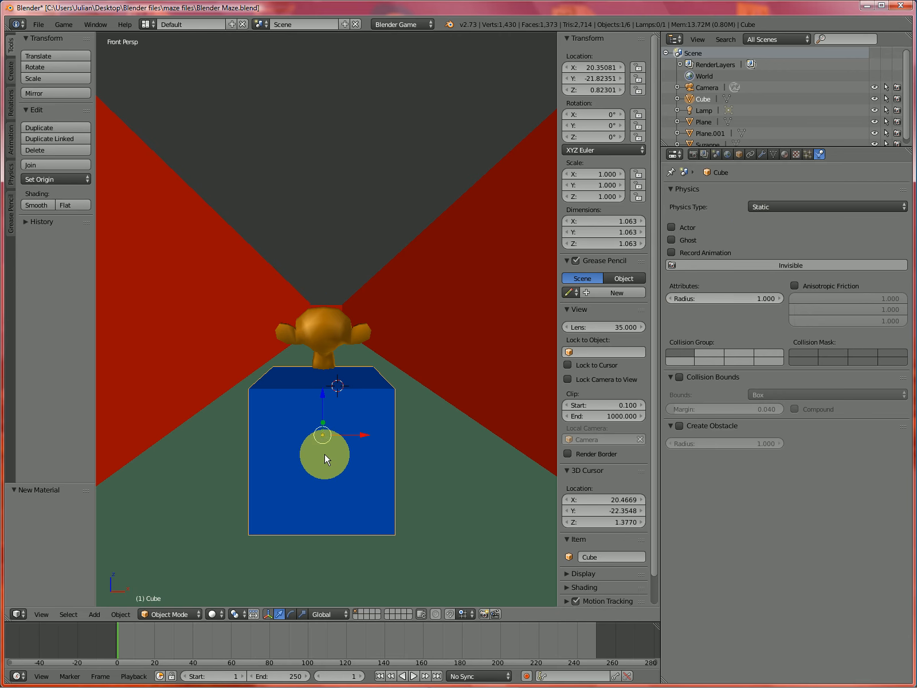
click(758, 207)
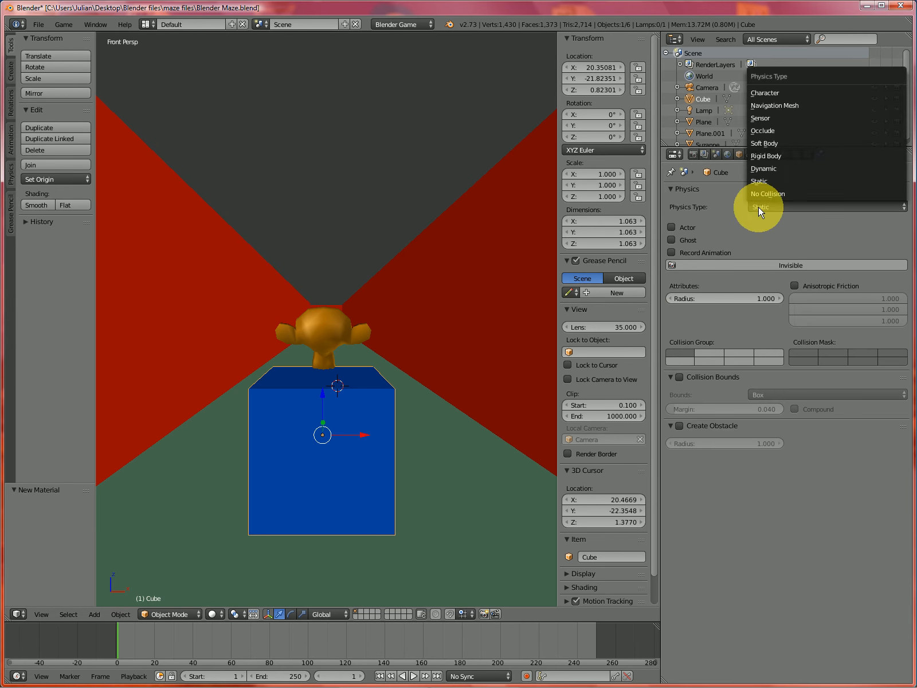
click(760, 167)
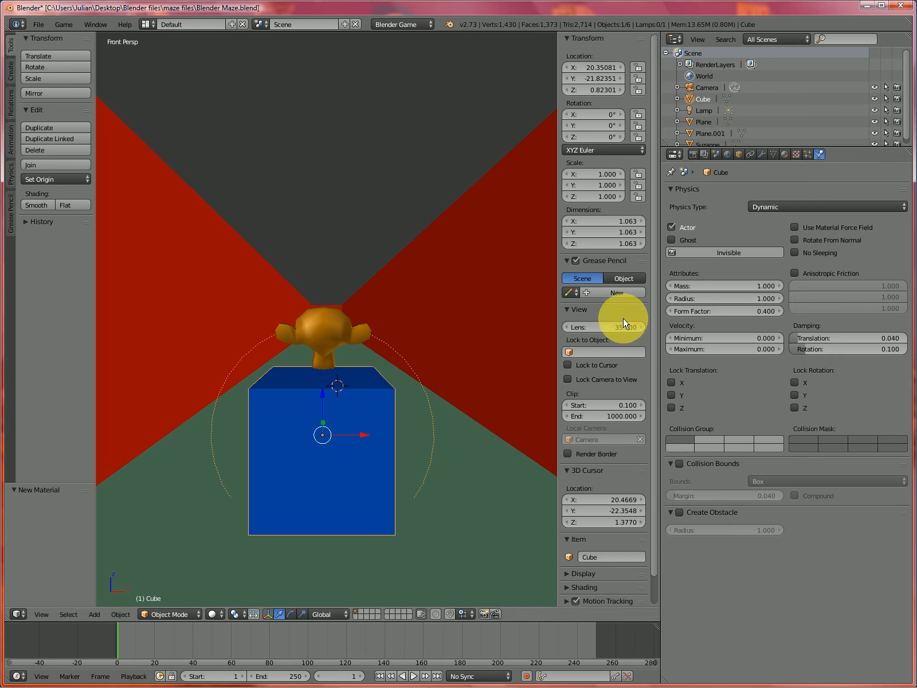
Enable Box collision bounds for the cube and reduce its physics radius to 0.560.
click(679, 463)
click(771, 480)
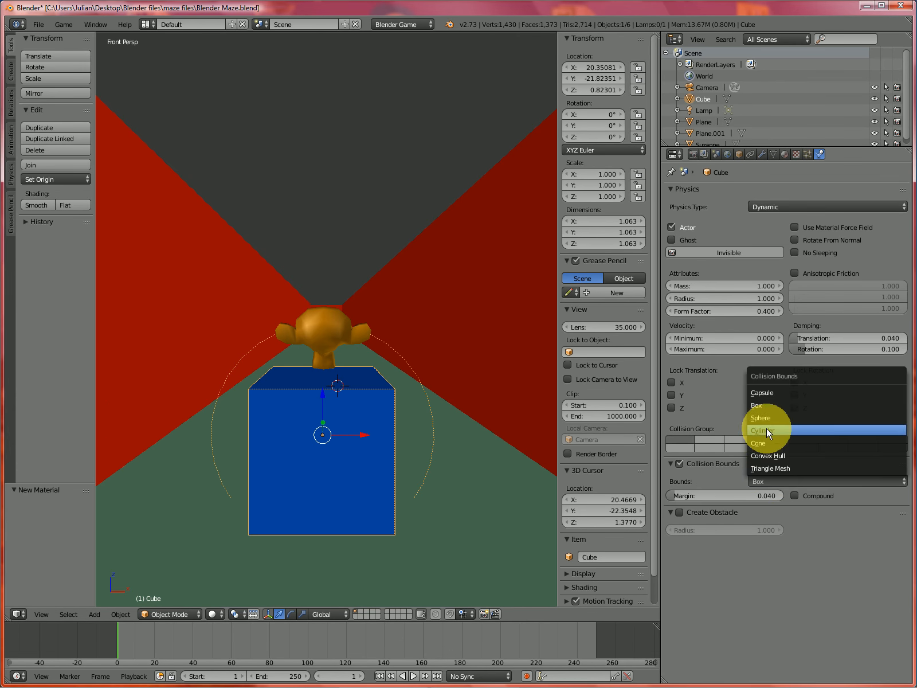
click(757, 405)
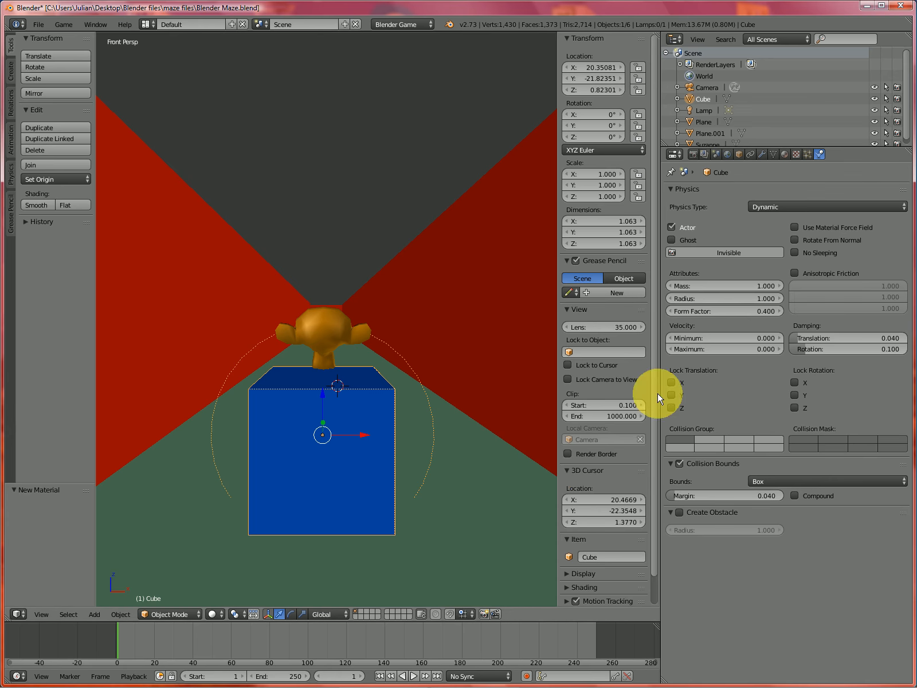
drag(779, 295, 669, 299)
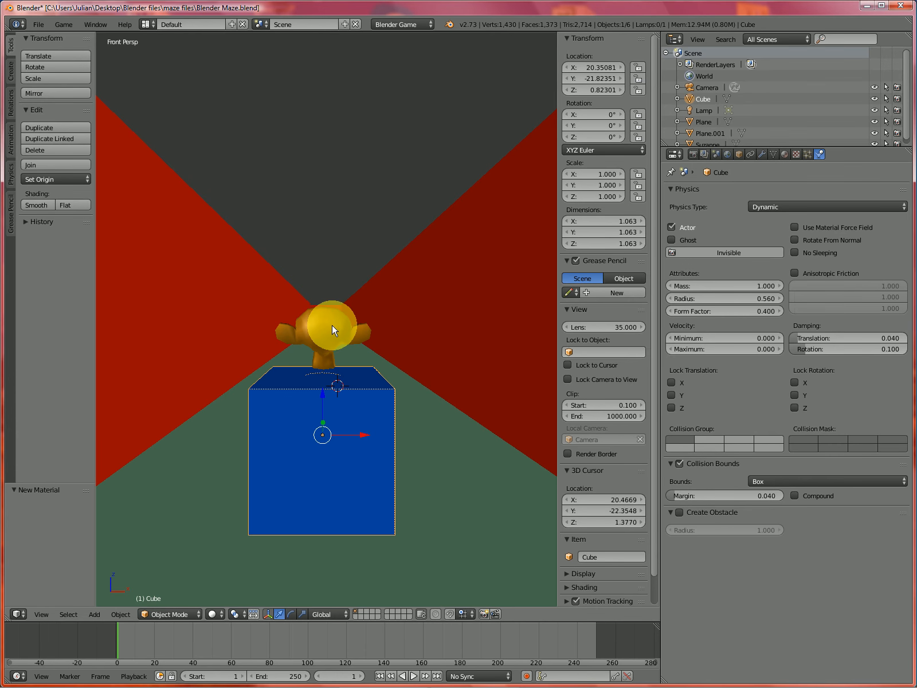
Parent the orange monkey head to the blue cube using the Object parenting option.
right_click(333, 325)
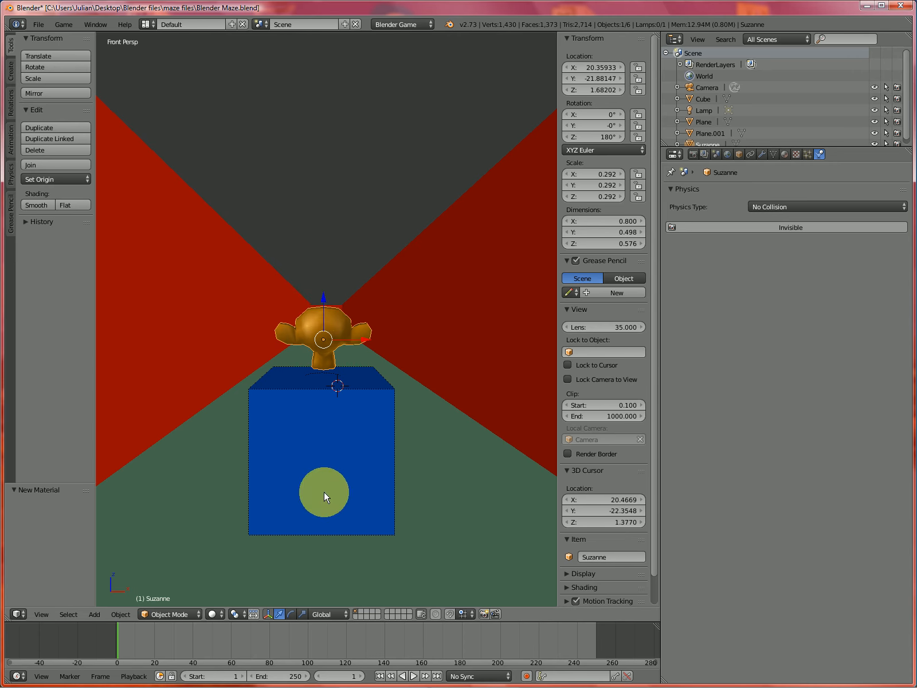
right_click(325, 473)
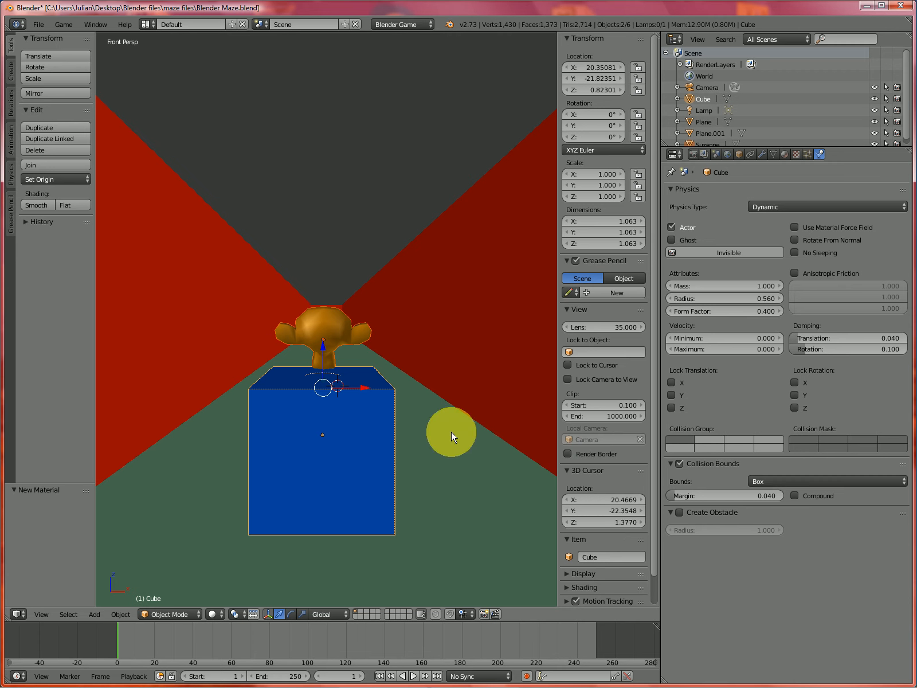
key(ctrl+p)
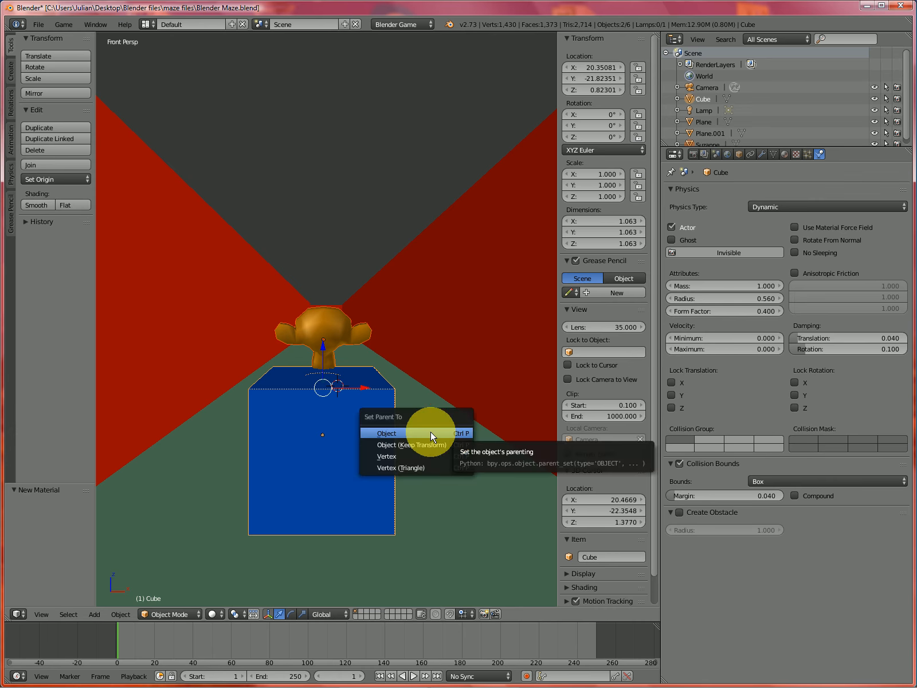
click(430, 433)
Move the parented blue cube about -0.033 along the X axis.
right_click(346, 480)
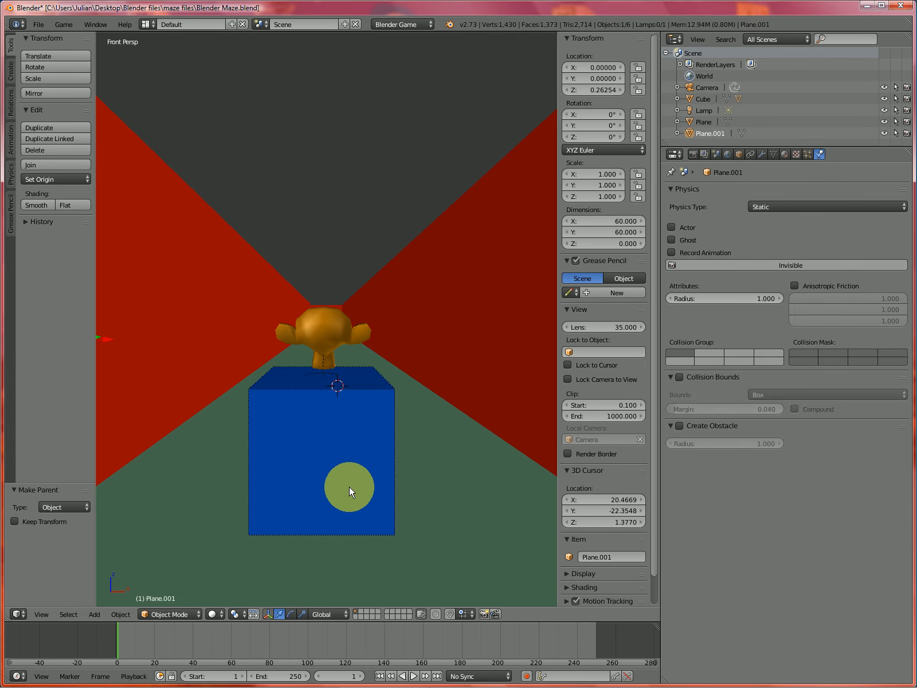
right_click(349, 486)
drag(364, 434, 359, 482)
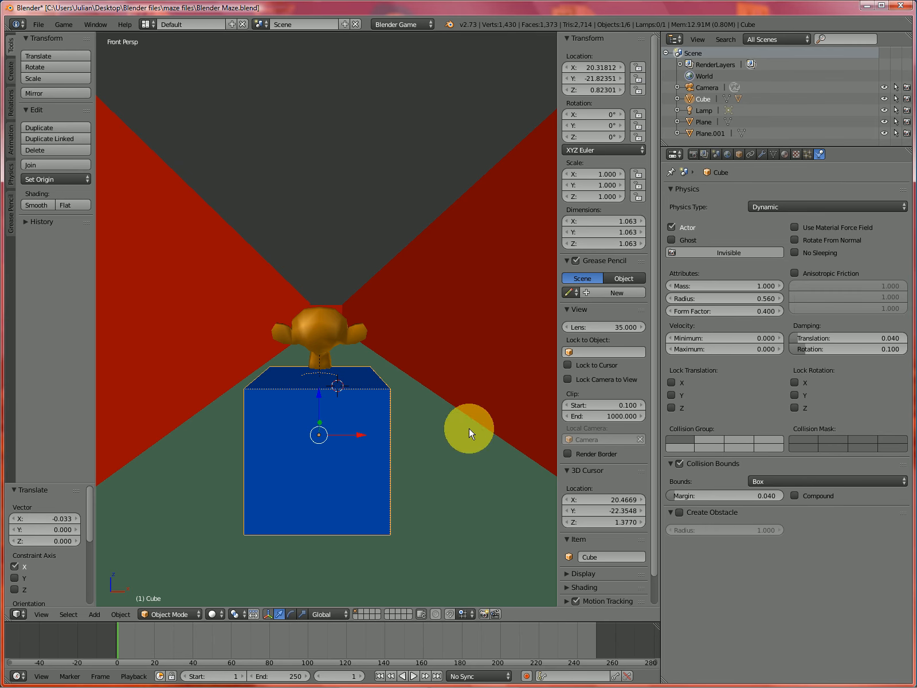
Select the blue cube from above and rename it "player".
key(KP_7)
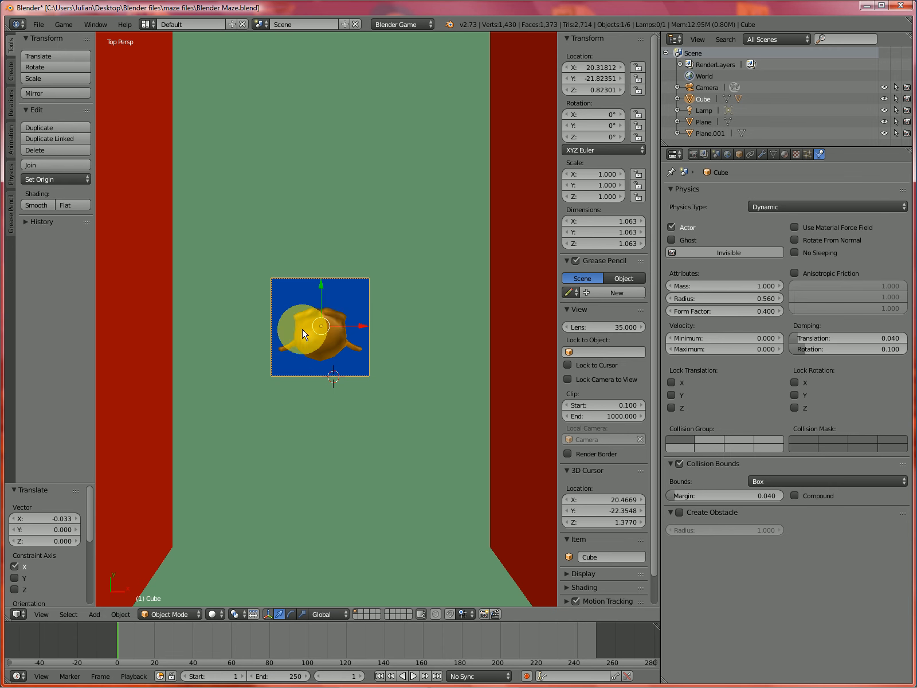
right_click(305, 362)
right_click(297, 366)
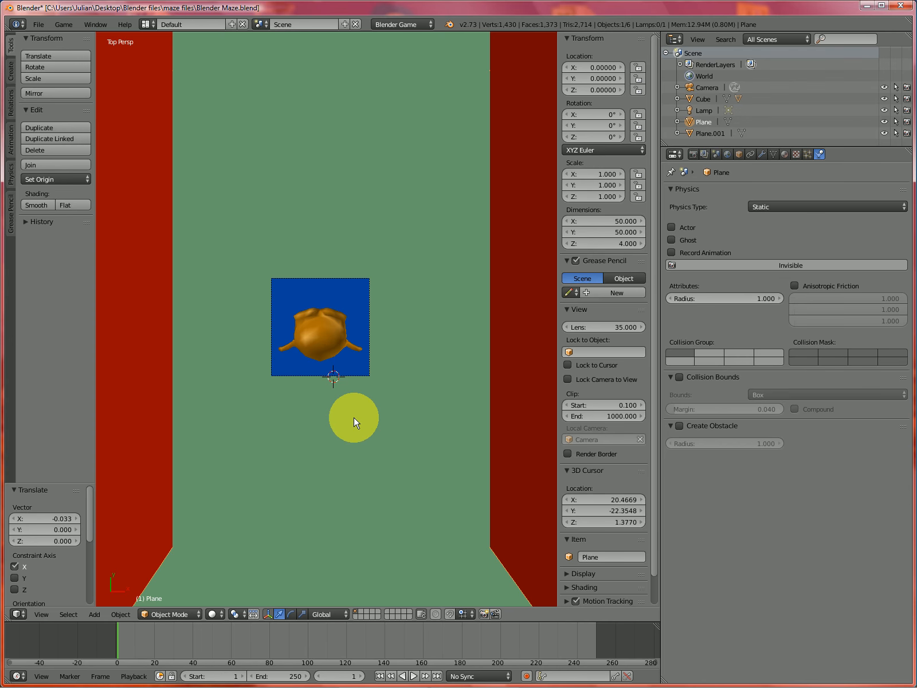
middle_drag(354, 419, 356, 409)
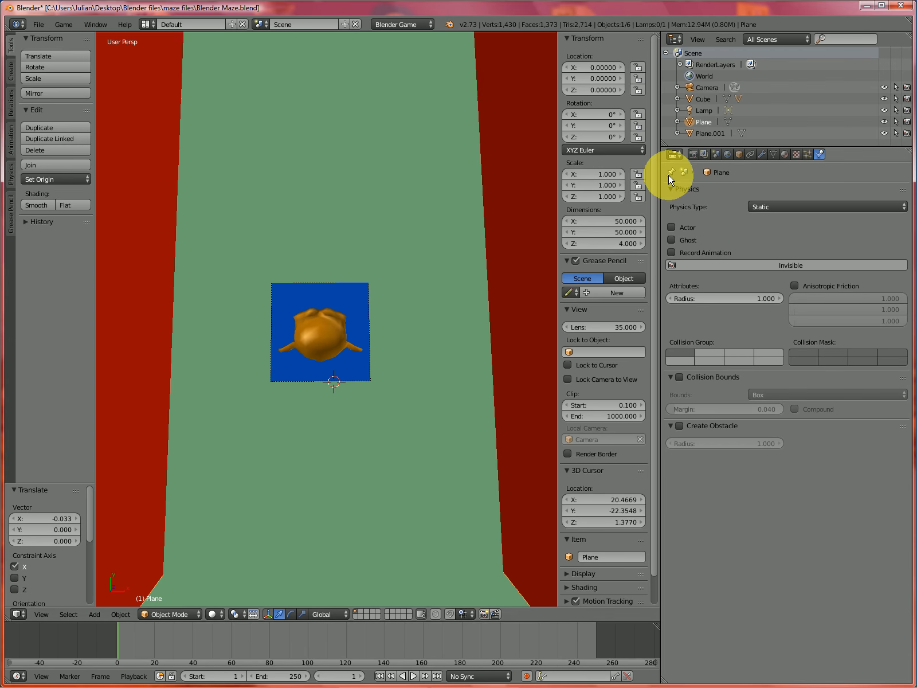
click(704, 101)
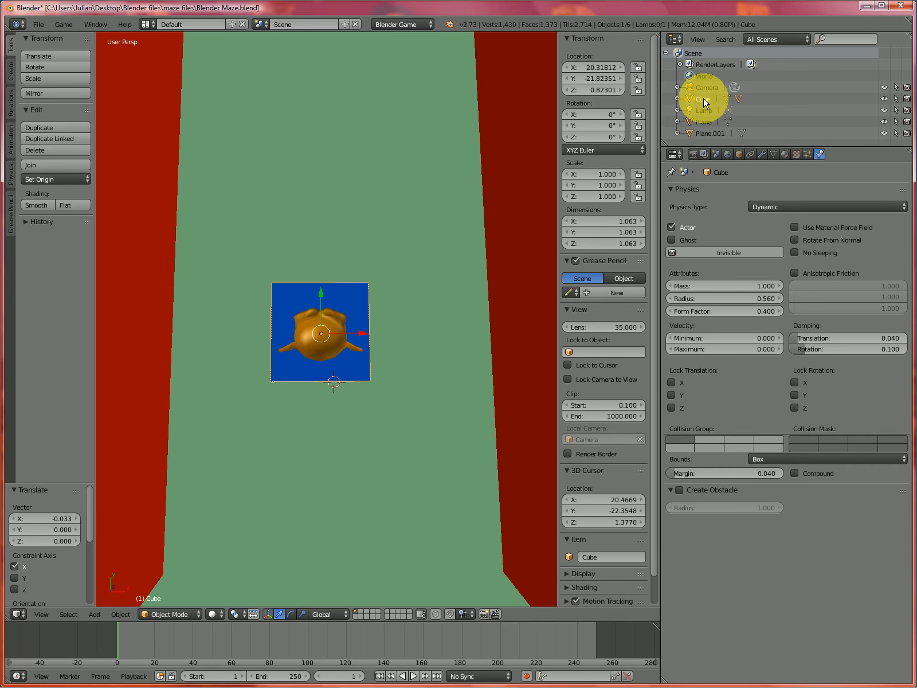
double_click(703, 101)
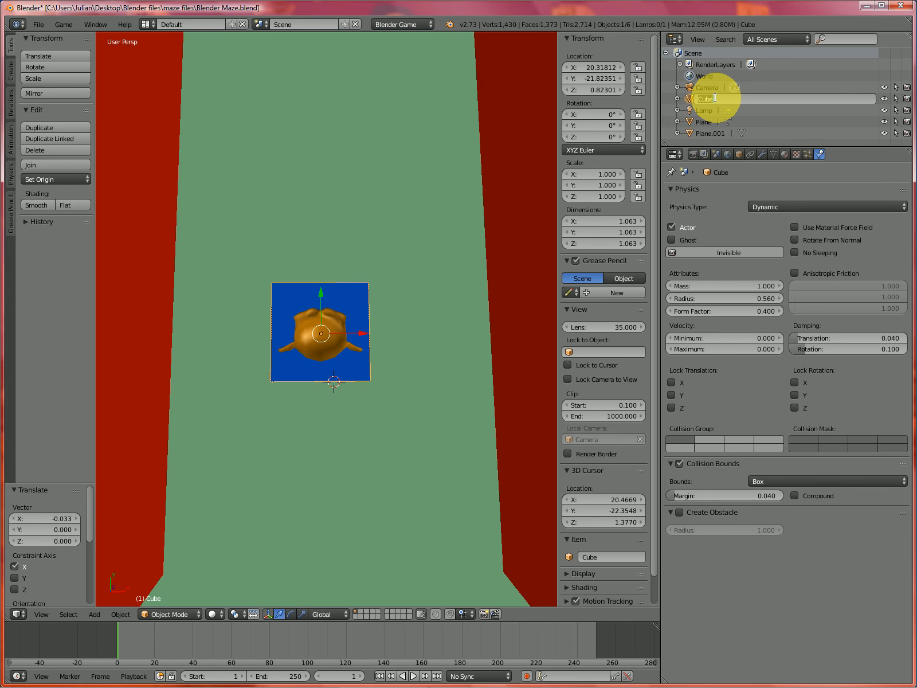
text(player)
key(Return)
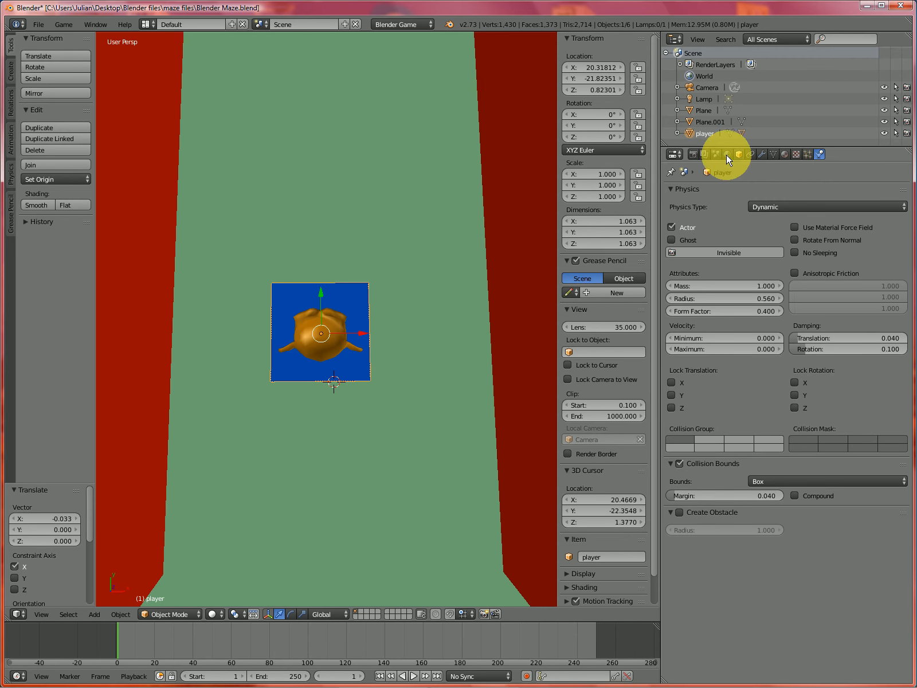
Select the player cube, then enlarge the timeline area and turn it into a maximized Logic Editor.
click(742, 135)
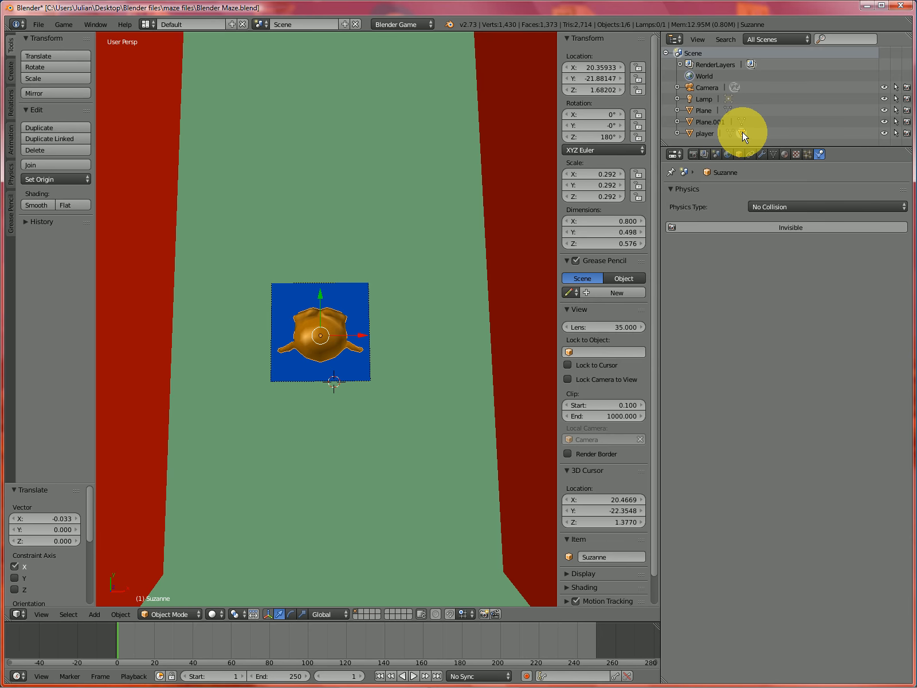
click(694, 133)
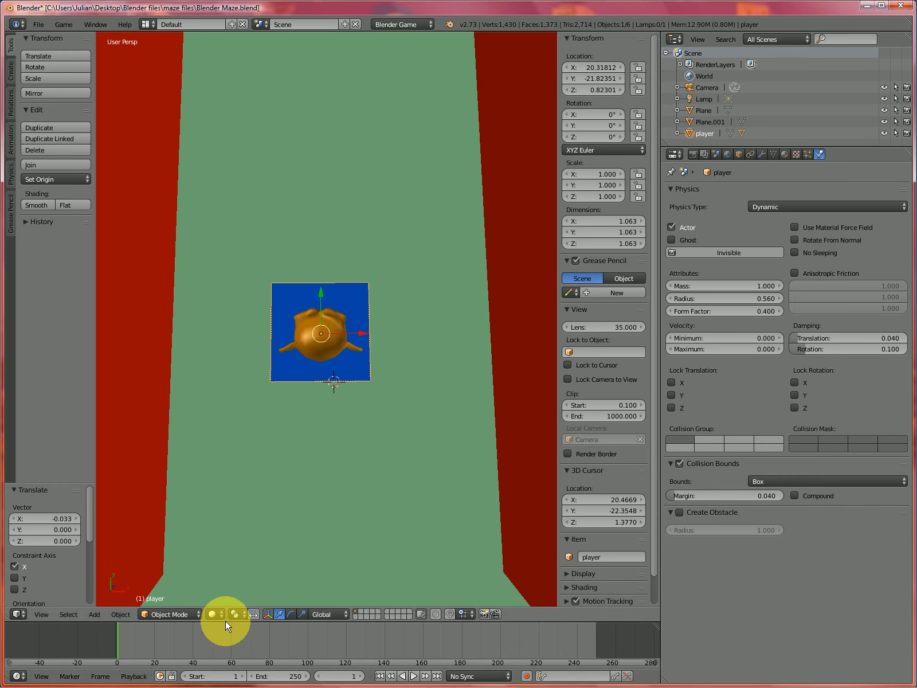
drag(225, 621, 231, 494)
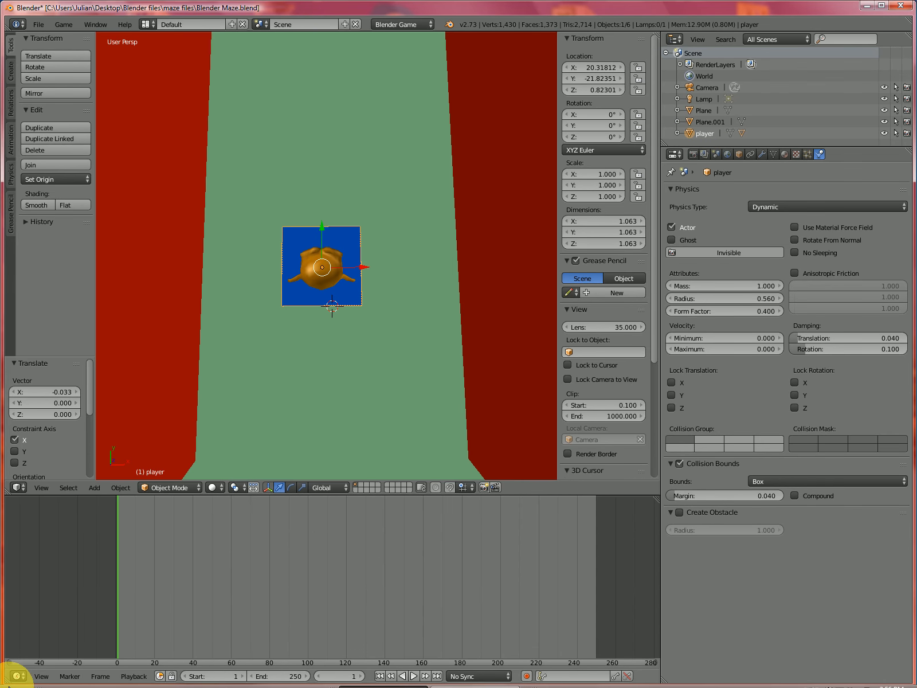
click(23, 675)
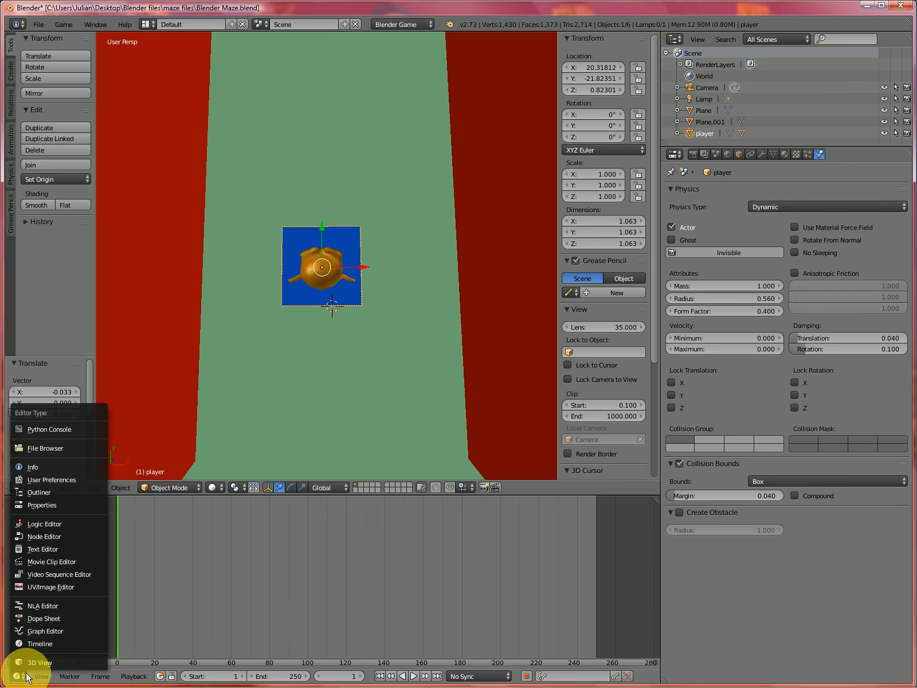
click(50, 524)
key(ctrl+Up)
scroll(390, 426, up, 6)
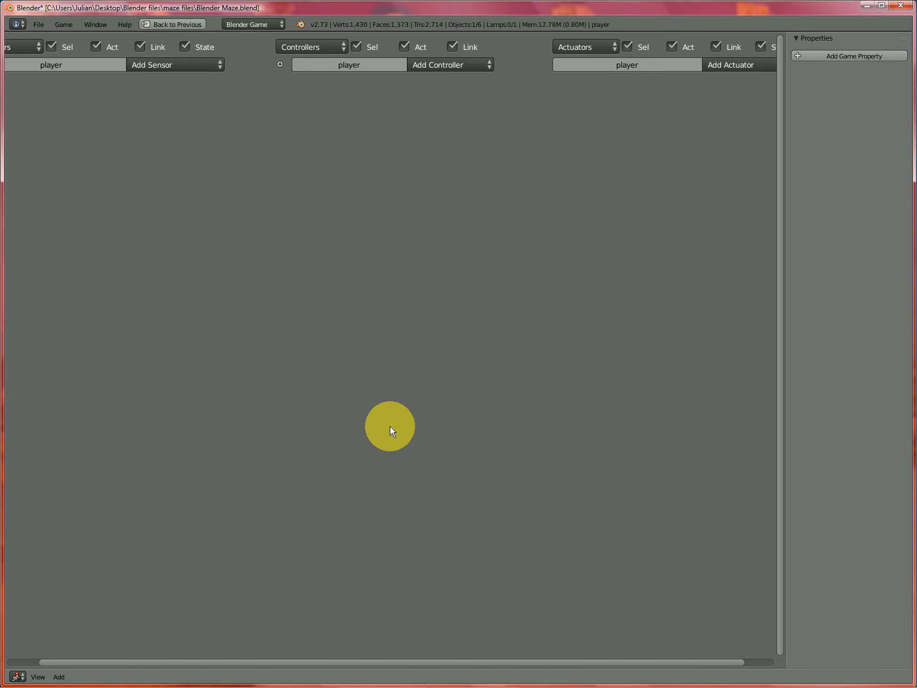
scroll(391, 395, down, 4)
scroll(392, 385, up, 2)
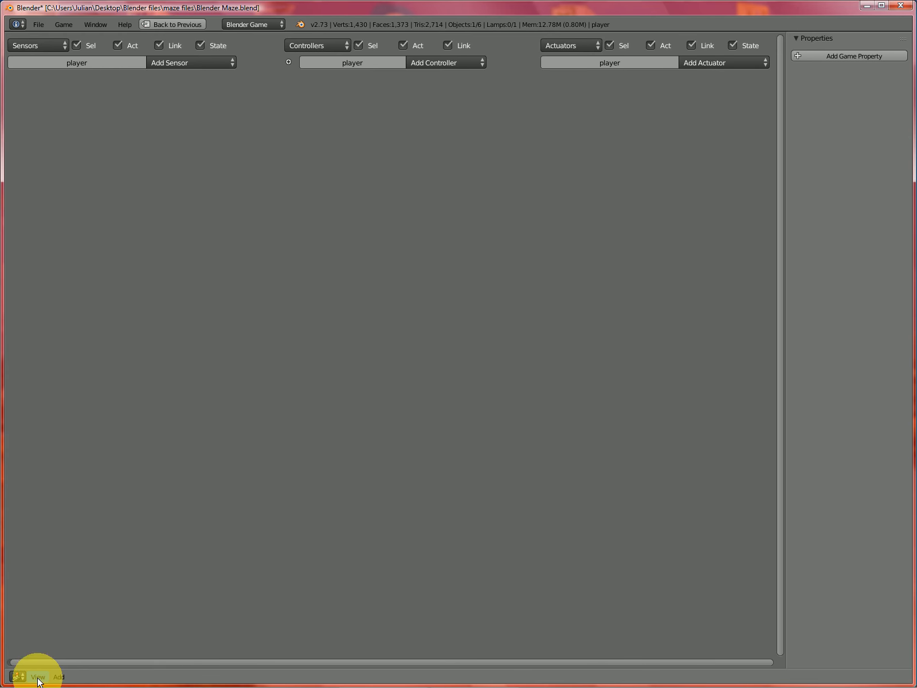
Hide the Logic Editor's game properties sidebar and show it again.
click(38, 677)
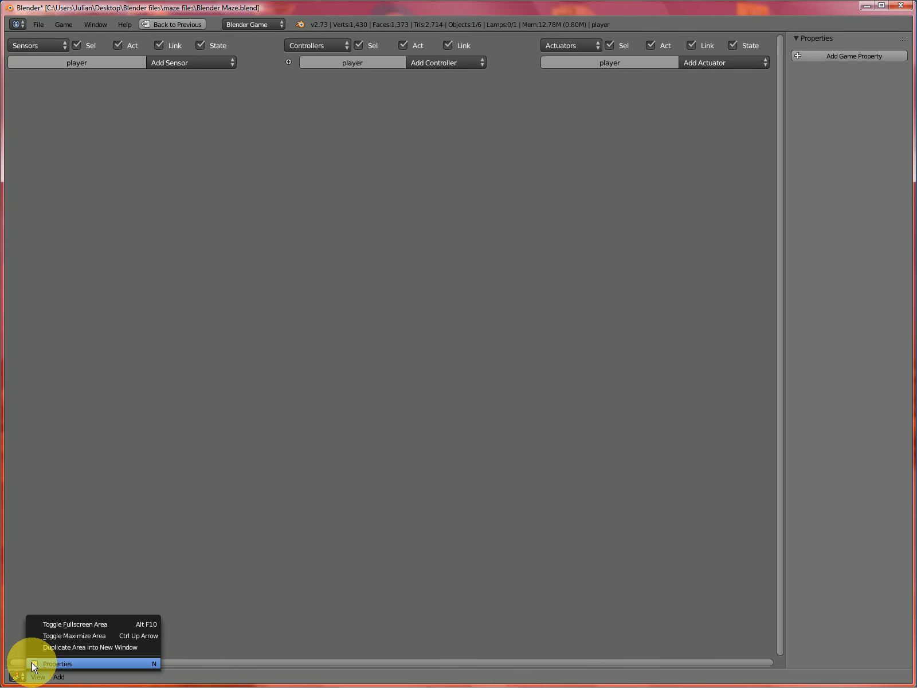
click(33, 664)
click(37, 675)
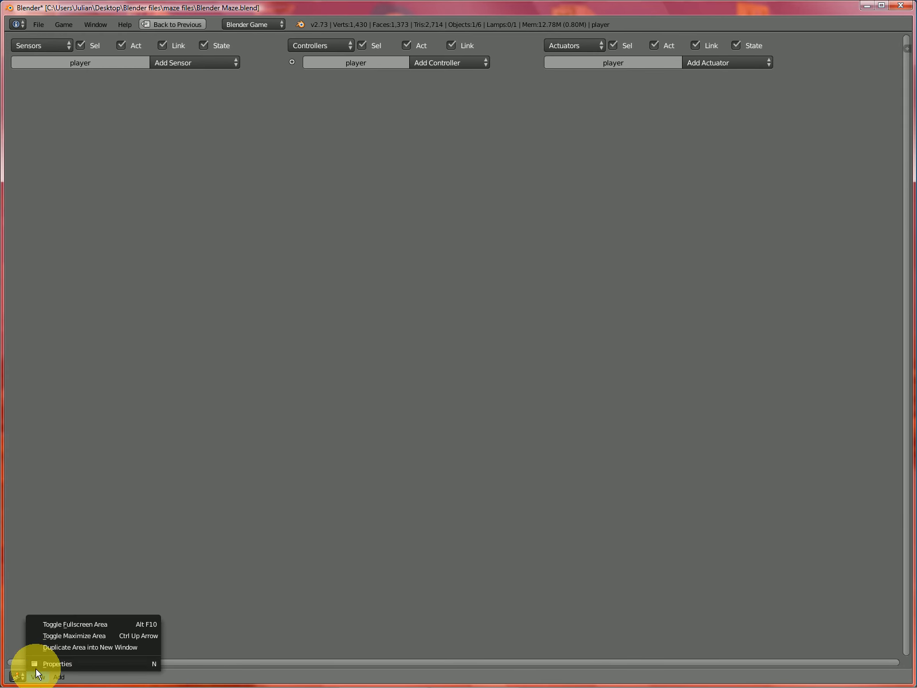
click(37, 663)
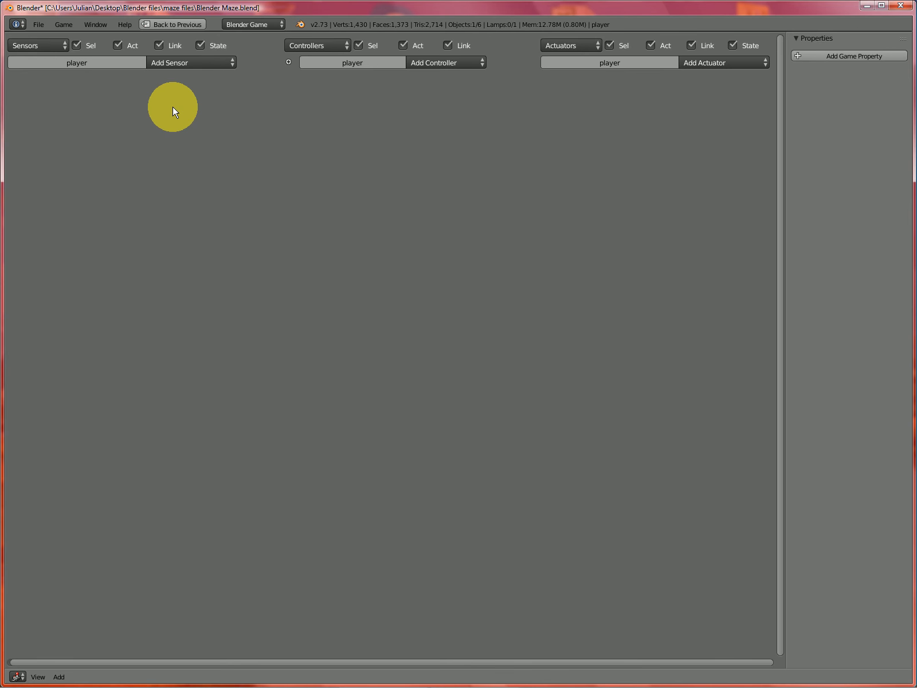
Add four Keyboard sensors to the player object.
click(179, 63)
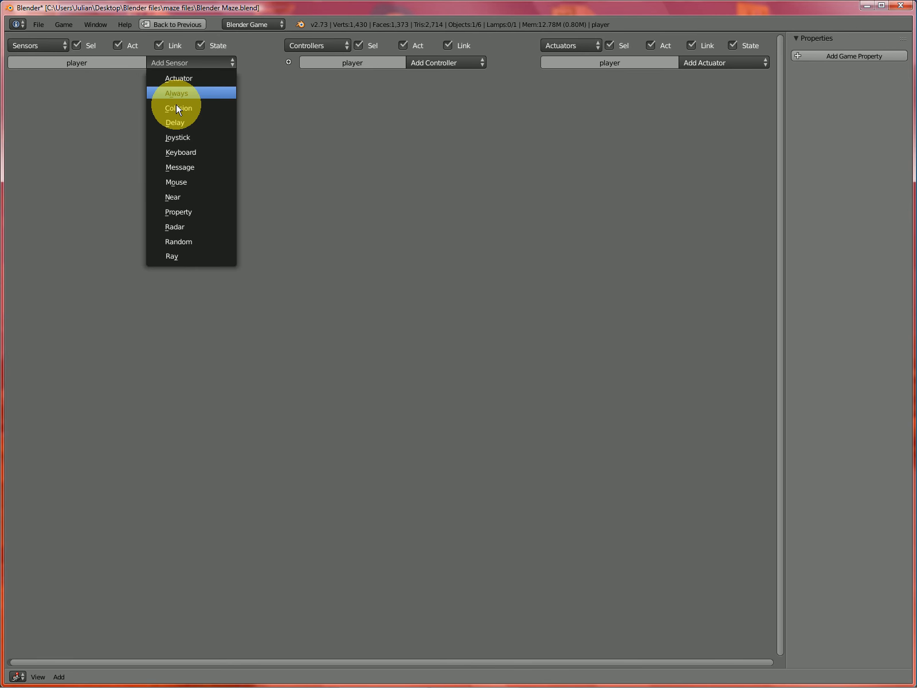
click(179, 152)
click(178, 63)
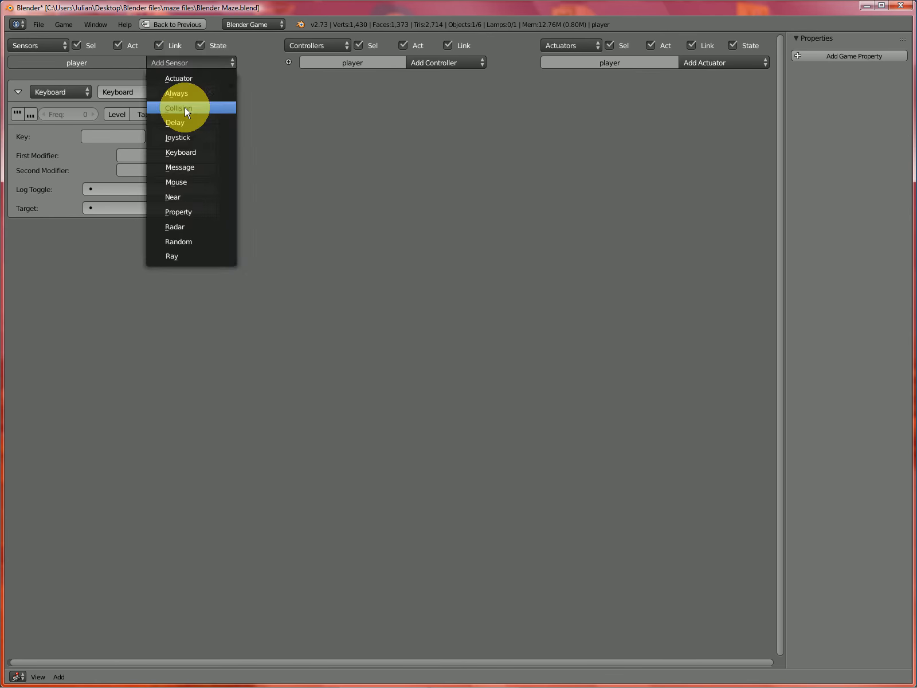
click(185, 153)
click(182, 63)
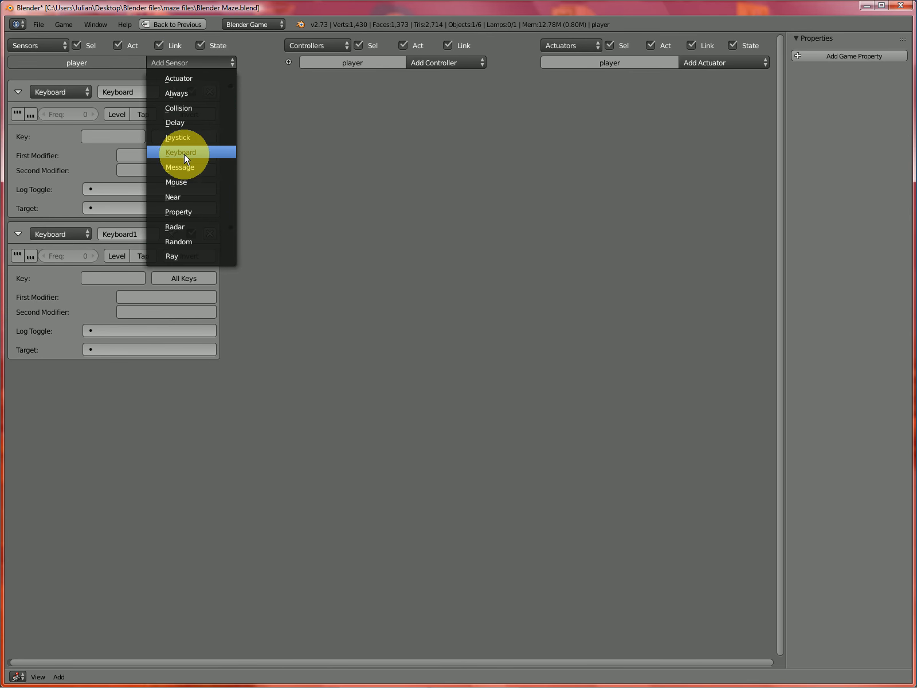
click(183, 151)
click(184, 62)
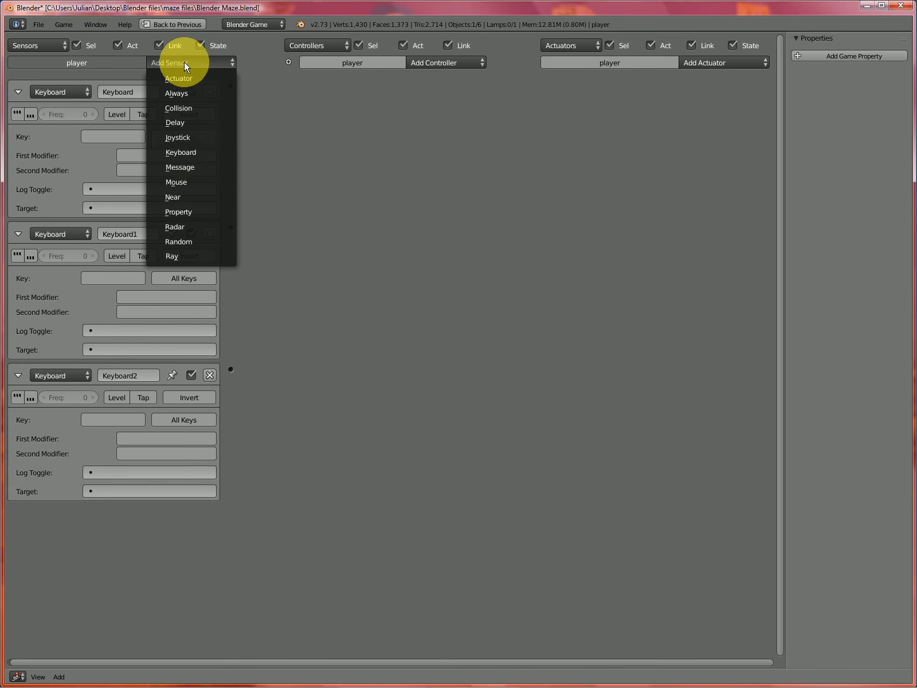
click(182, 153)
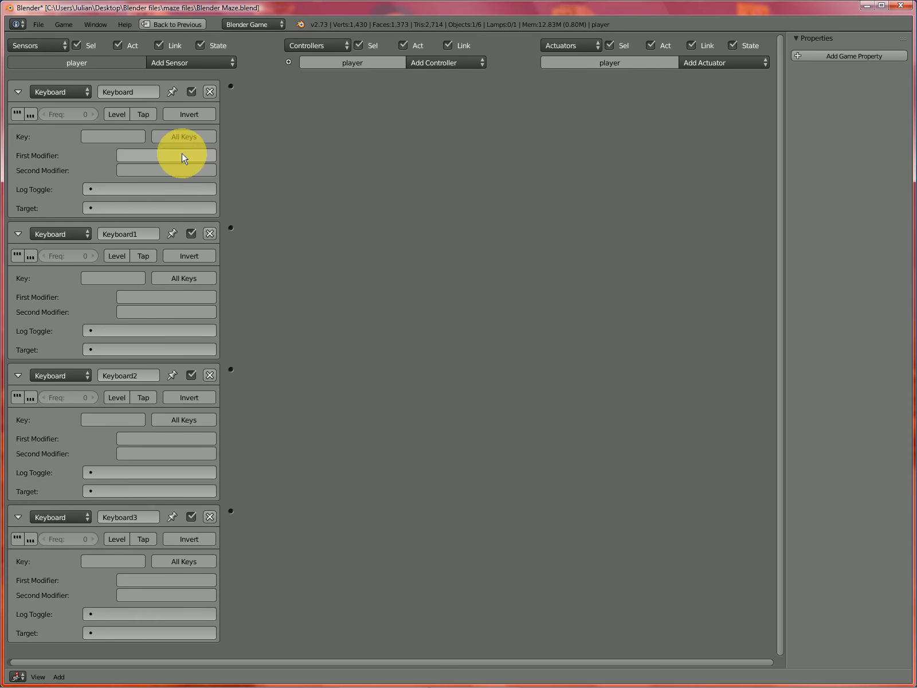
Add four Motion actuators to the player object.
click(709, 64)
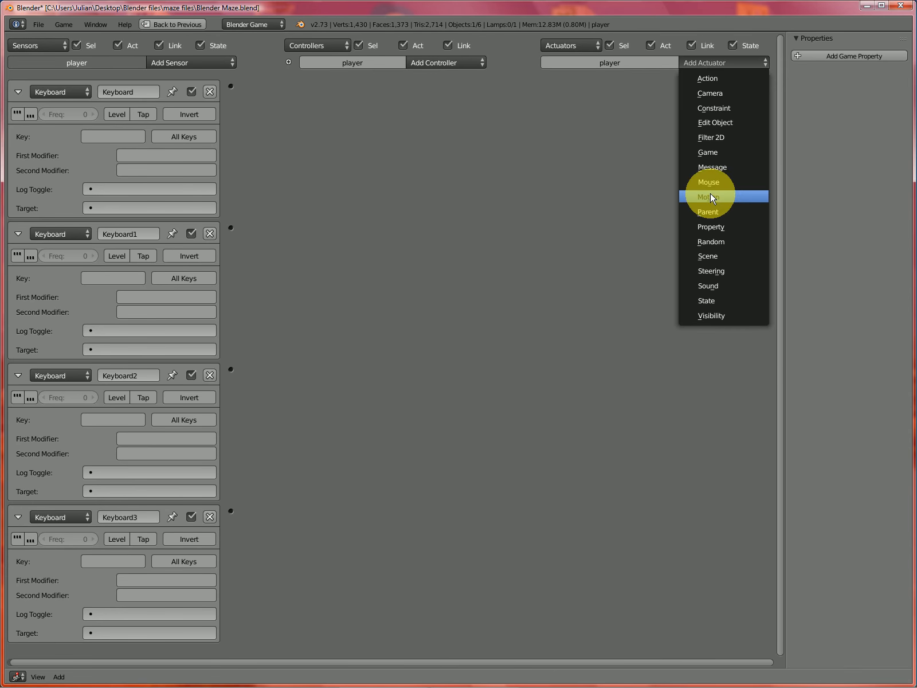
click(710, 193)
click(705, 63)
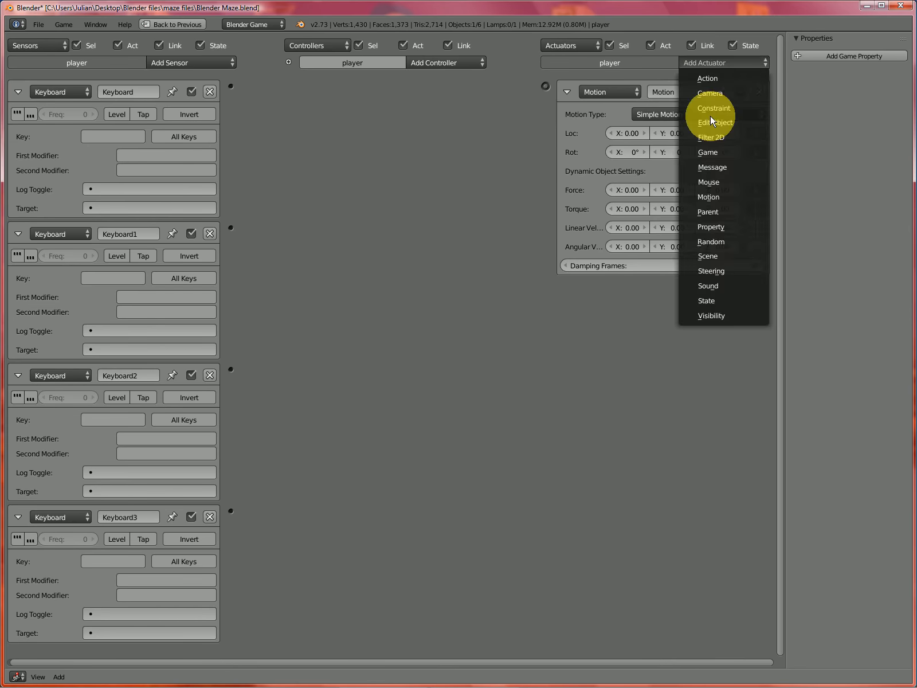
click(707, 199)
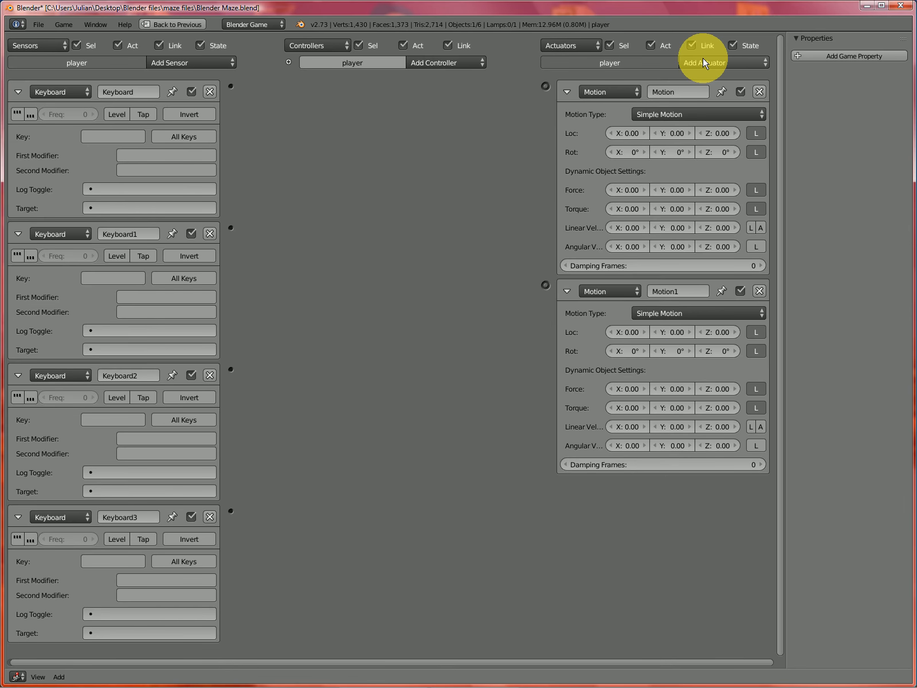
click(704, 63)
click(708, 197)
click(699, 60)
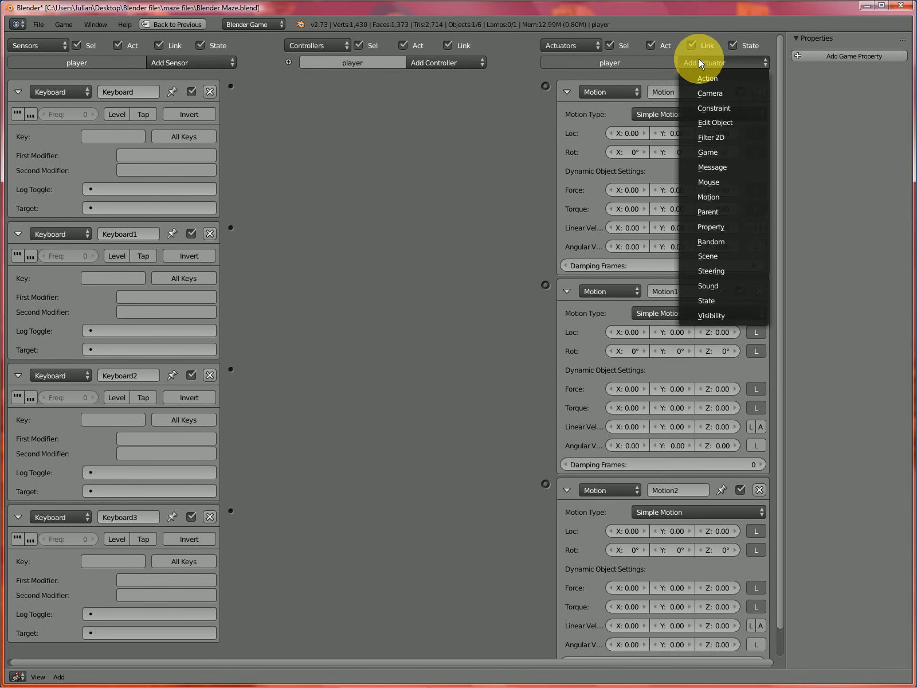
click(709, 196)
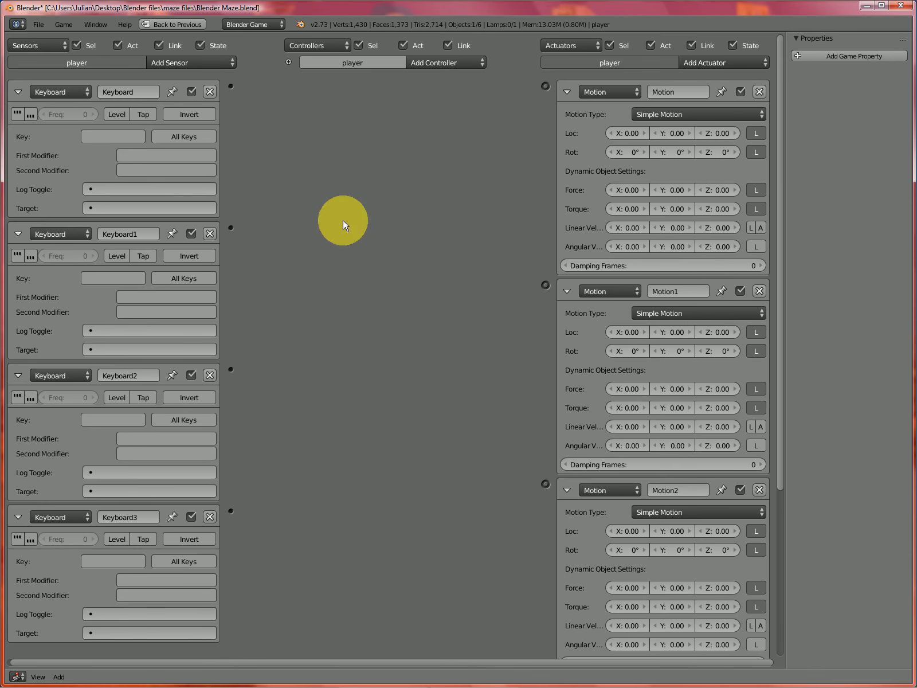
Rename the first Keyboard sensor as "move forward".
click(127, 92)
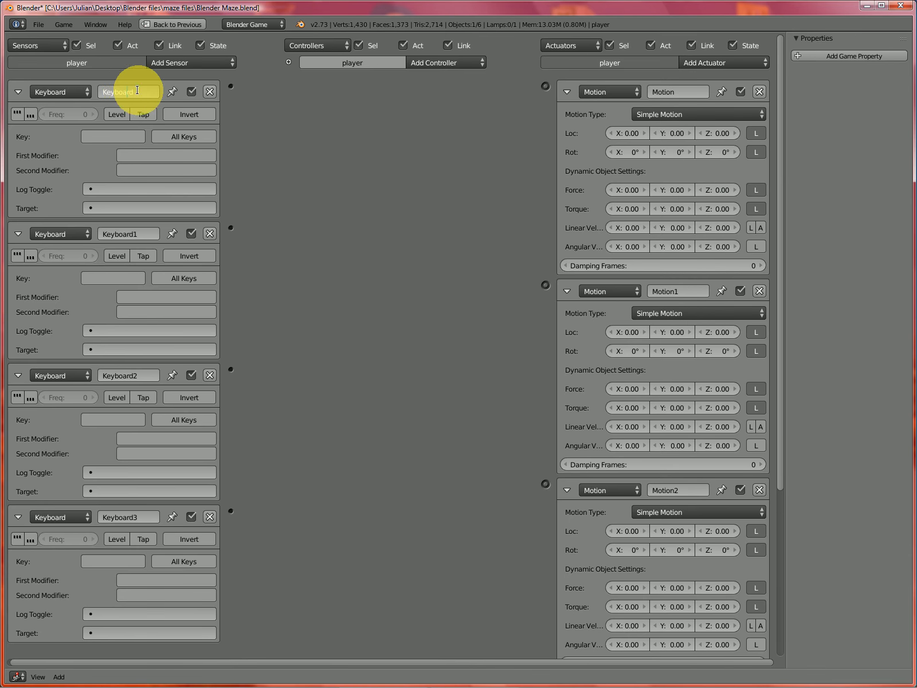
text(move forwr)
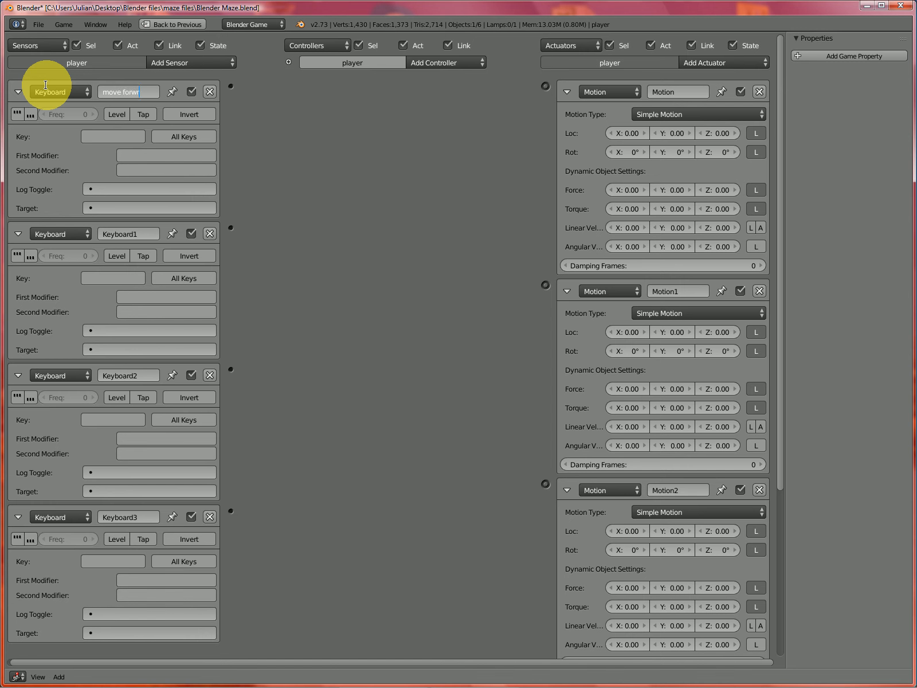
key(BackSpace)
text(ard)
Assign Up Arrow as the "move forward" sensor's key and link the sensor to the first Motion actuator.
click(122, 138)
click(123, 137)
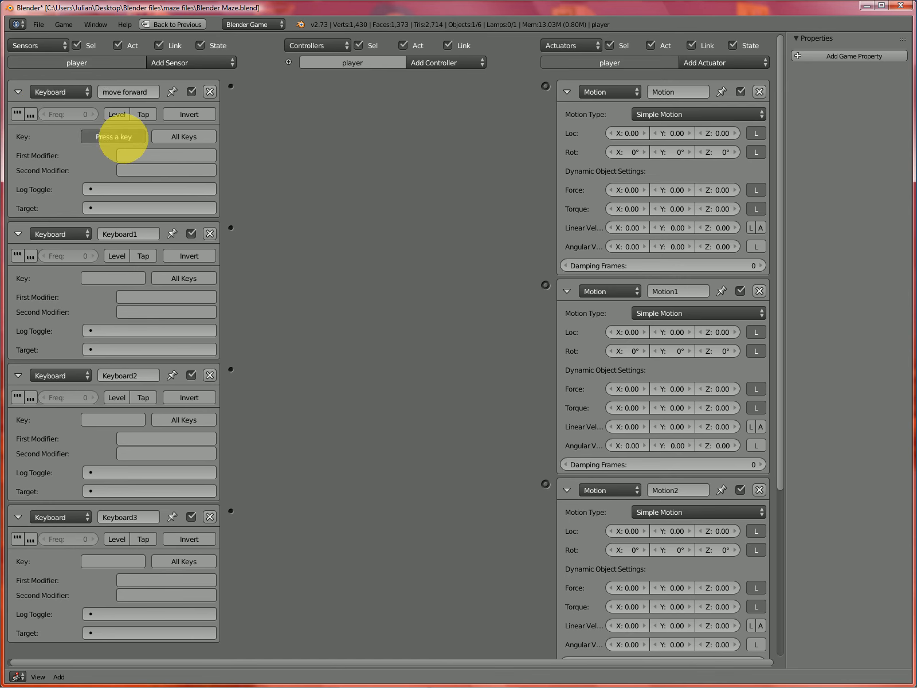
key(Up)
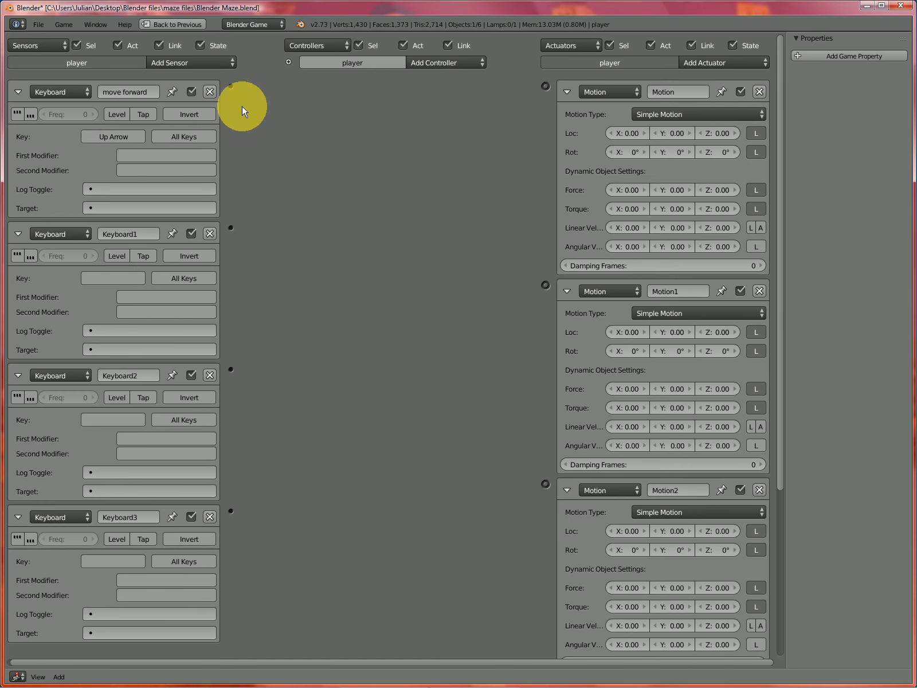
drag(231, 86, 545, 86)
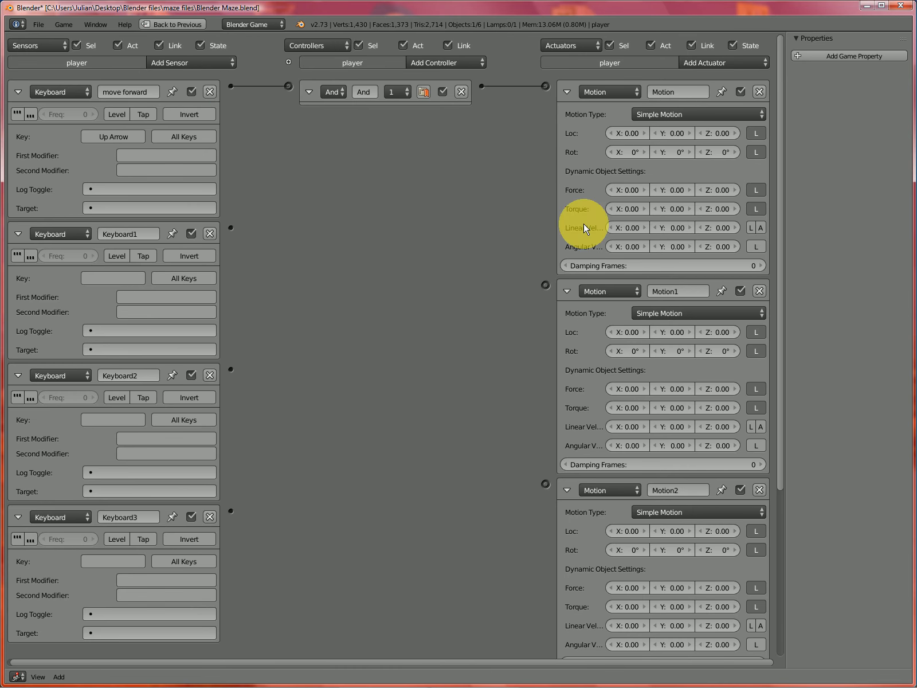
Set the first Motion actuator's Y linear velocity to 5 and make it local.
click(675, 229)
text(5)
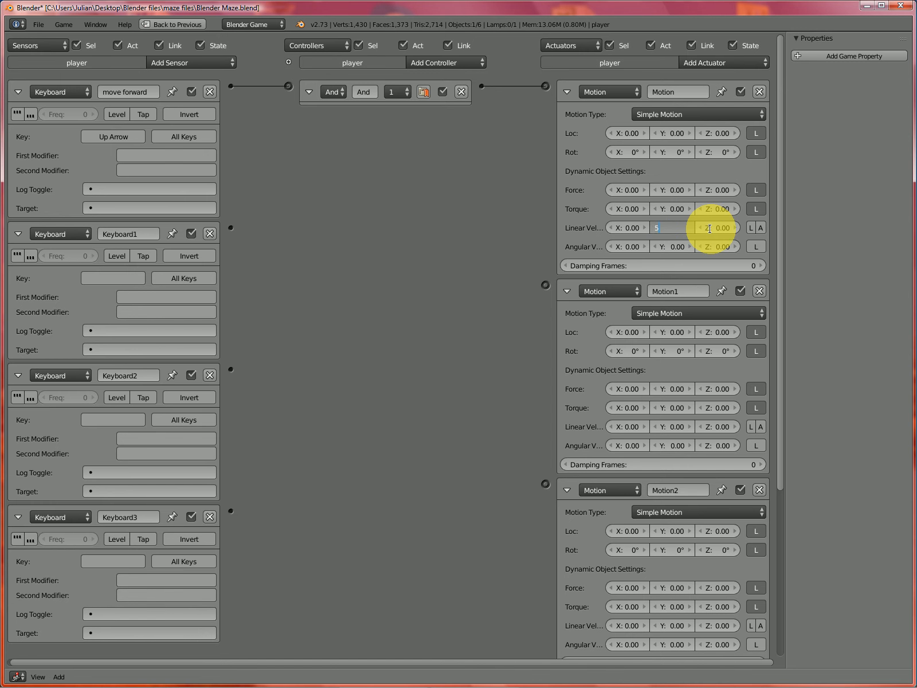
key(Return)
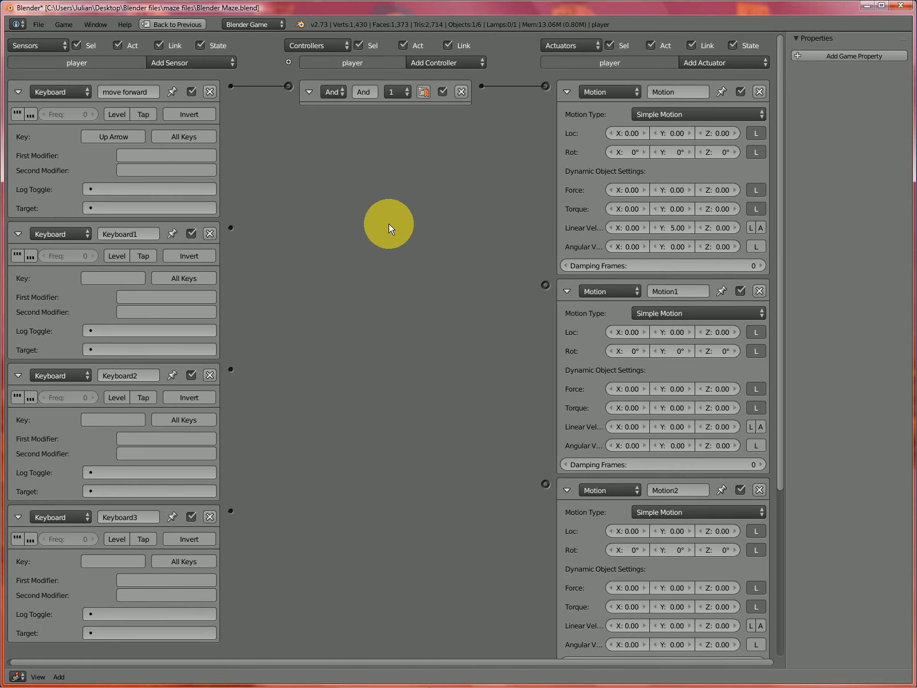
click(751, 229)
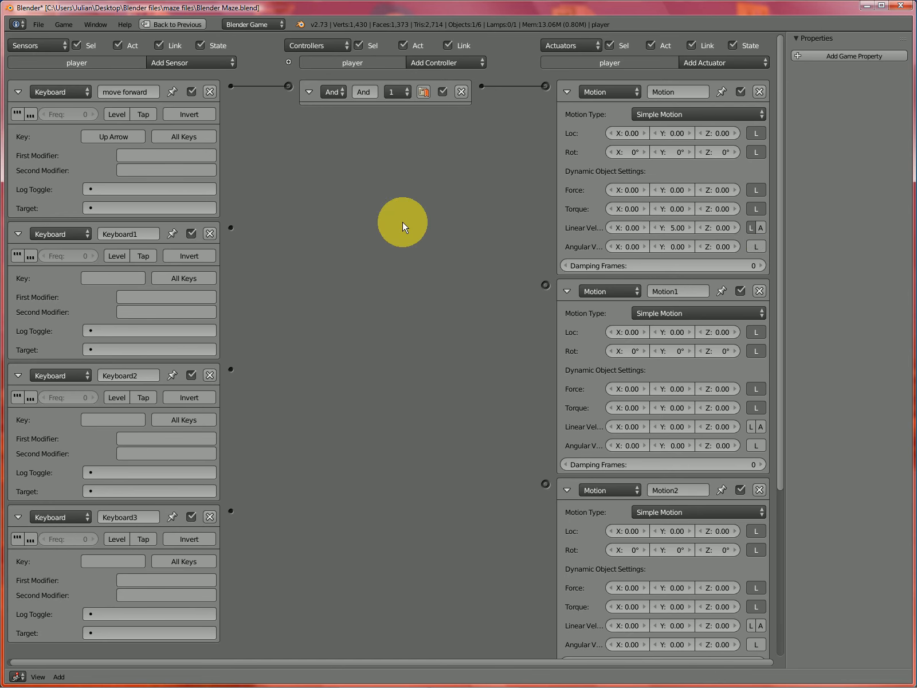
Rename the second Keyboard sensor as "reverse".
click(124, 232)
text(reverse)
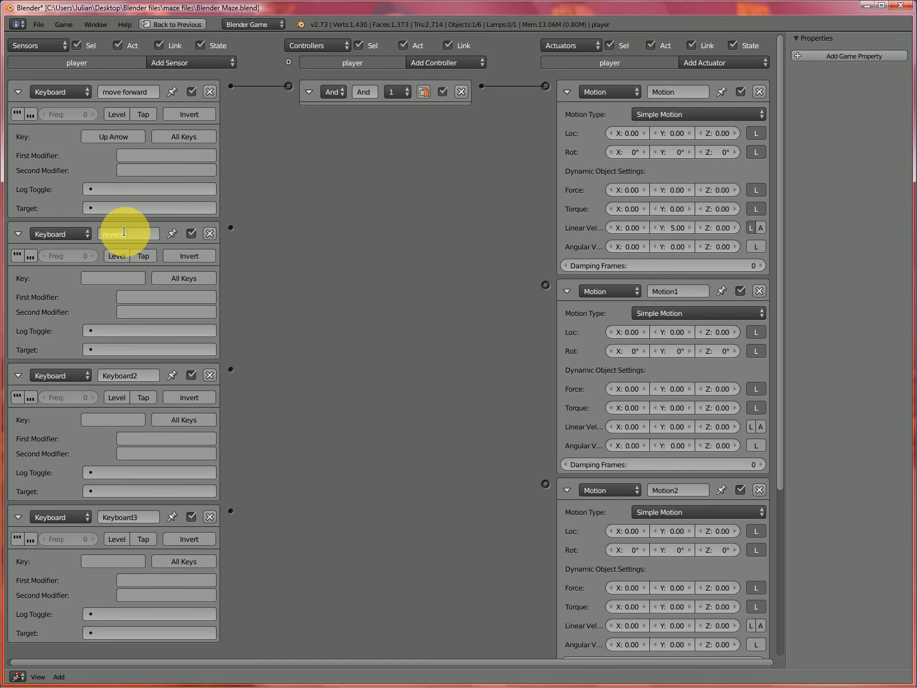
key(Return)
Assign Down Arrow as the "reverse" sensor's key and link the sensor to the second Motion actuator.
click(121, 280)
key(Down)
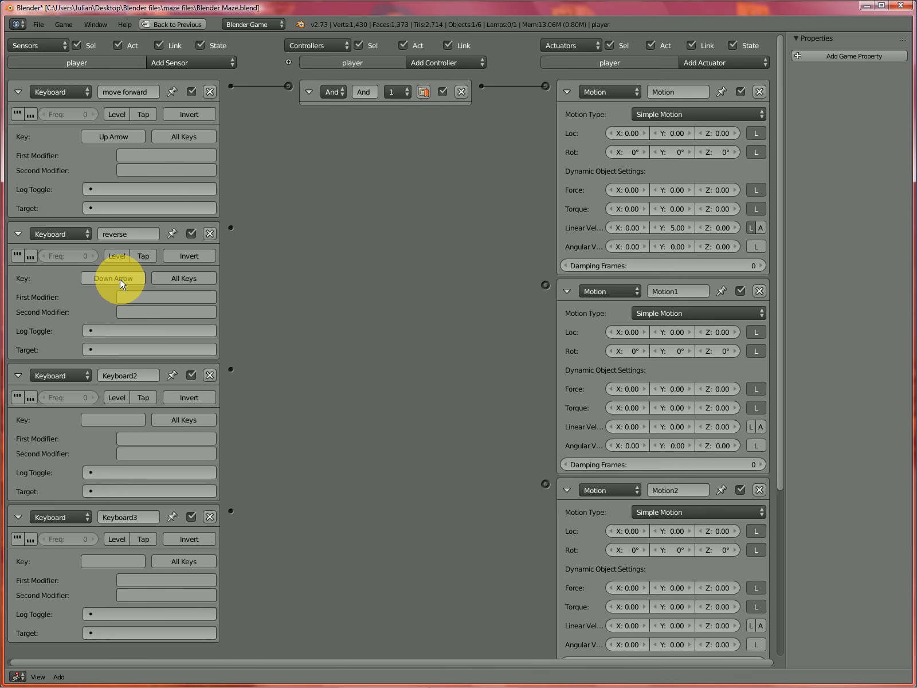
drag(231, 228, 545, 284)
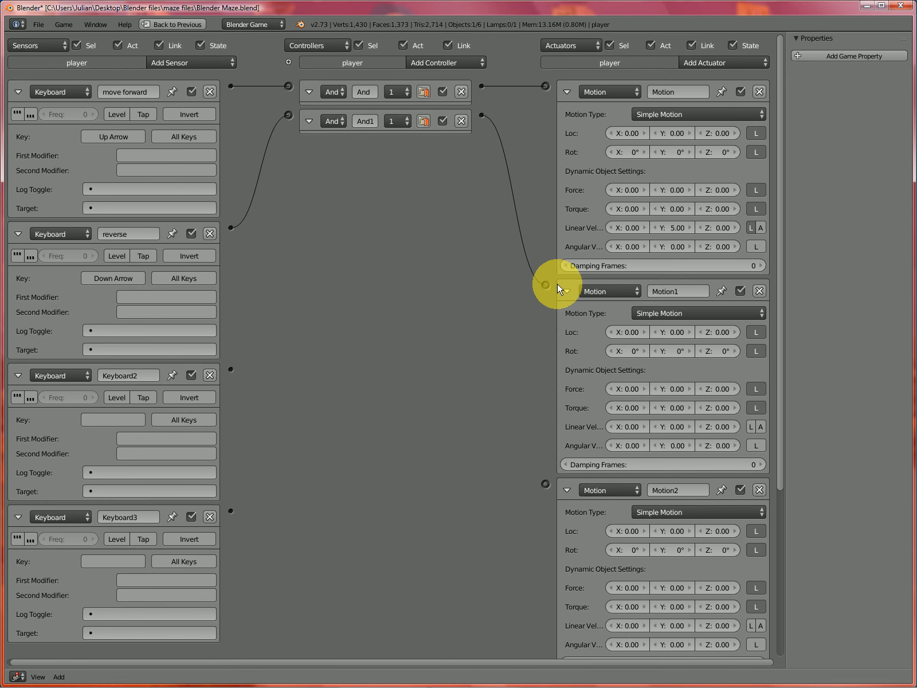
Collapse the first Motion actuator and set the second one's Y linear velocity to -5 in local coordinates.
click(566, 93)
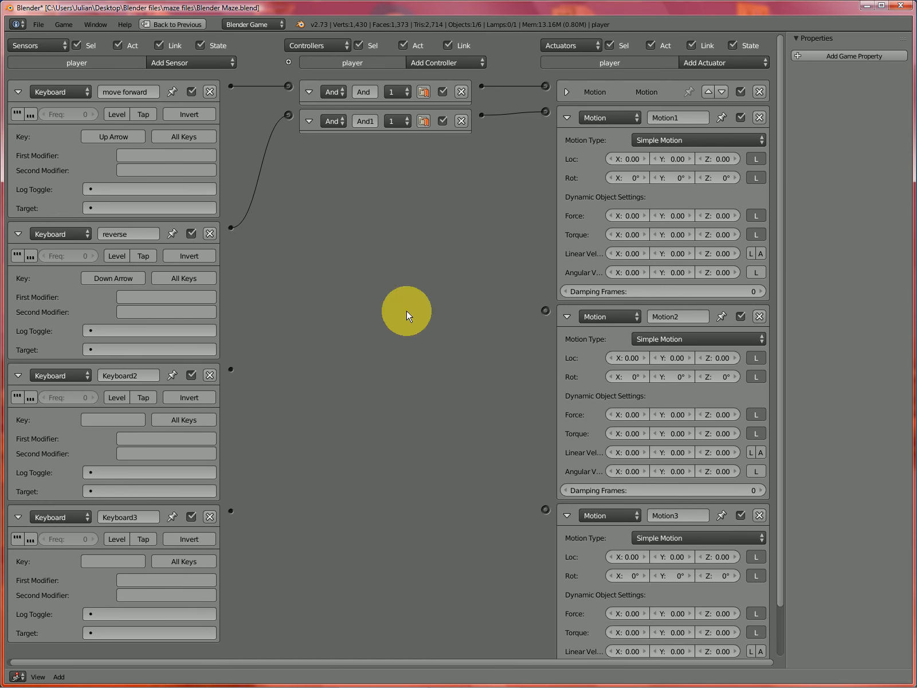
click(668, 253)
text(-5)
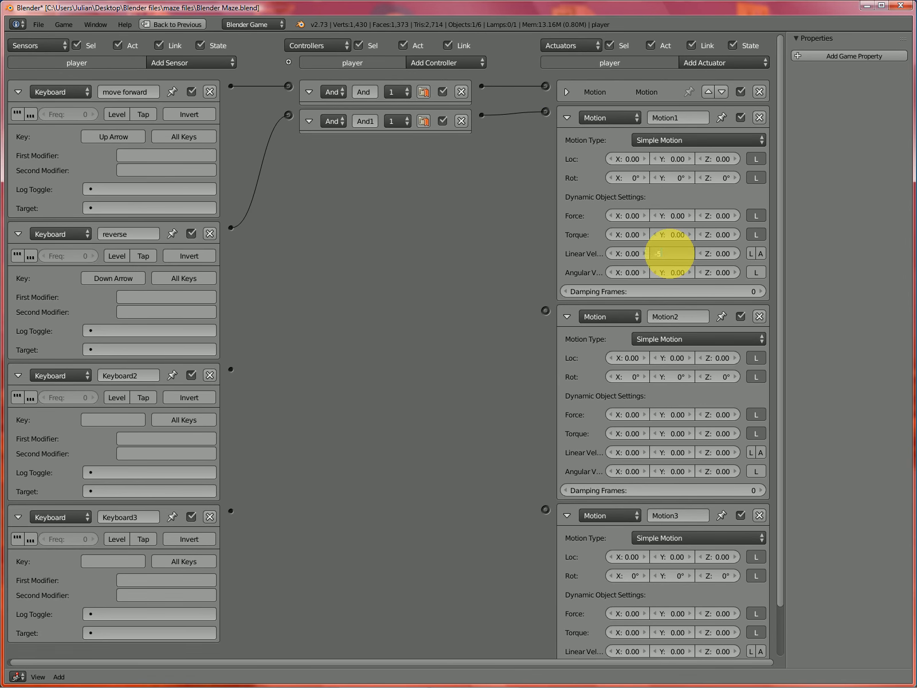
key(Return)
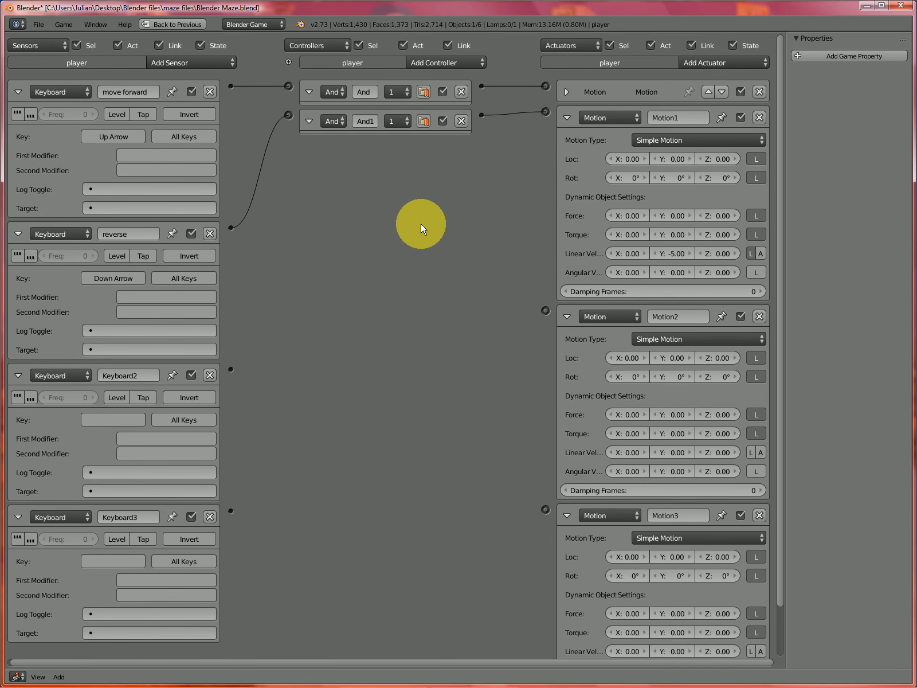
Collapse the second Motion actuator and the "move forward" and "reverse" sensors.
click(567, 117)
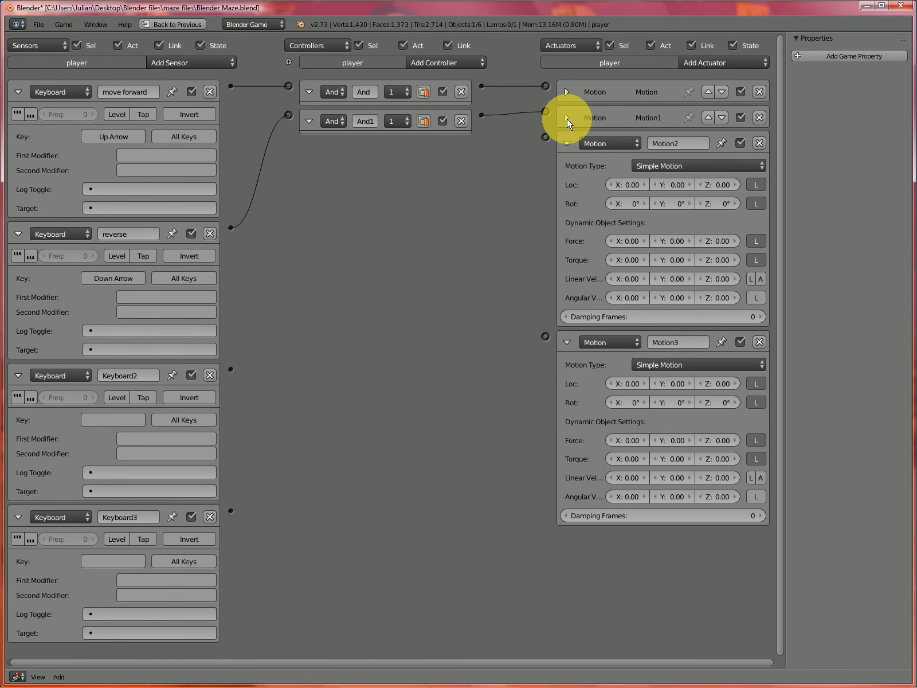
click(17, 93)
click(18, 118)
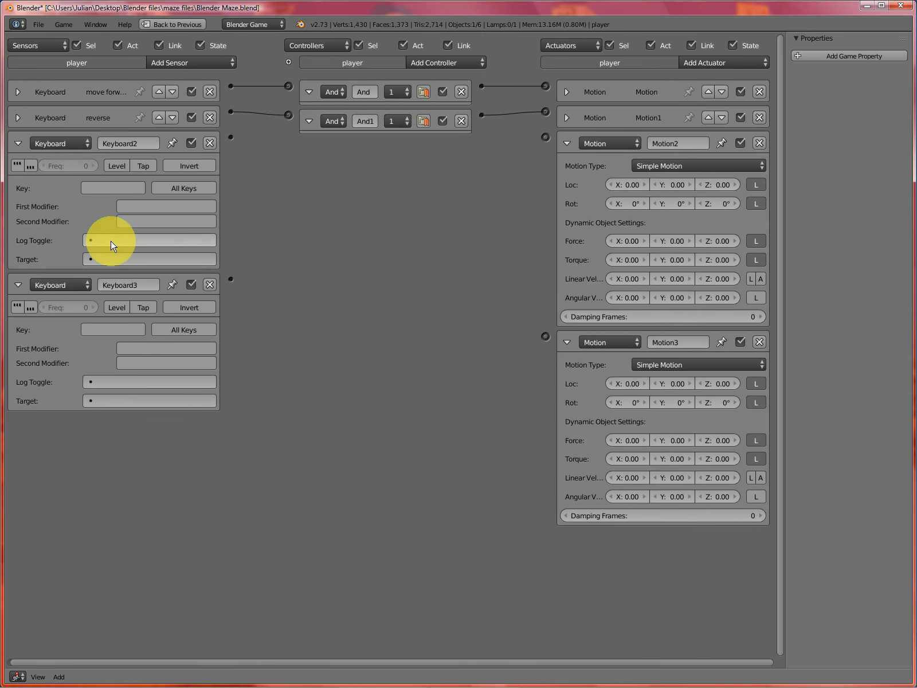
Rename the third Keyboard sensor as "turn left".
click(113, 189)
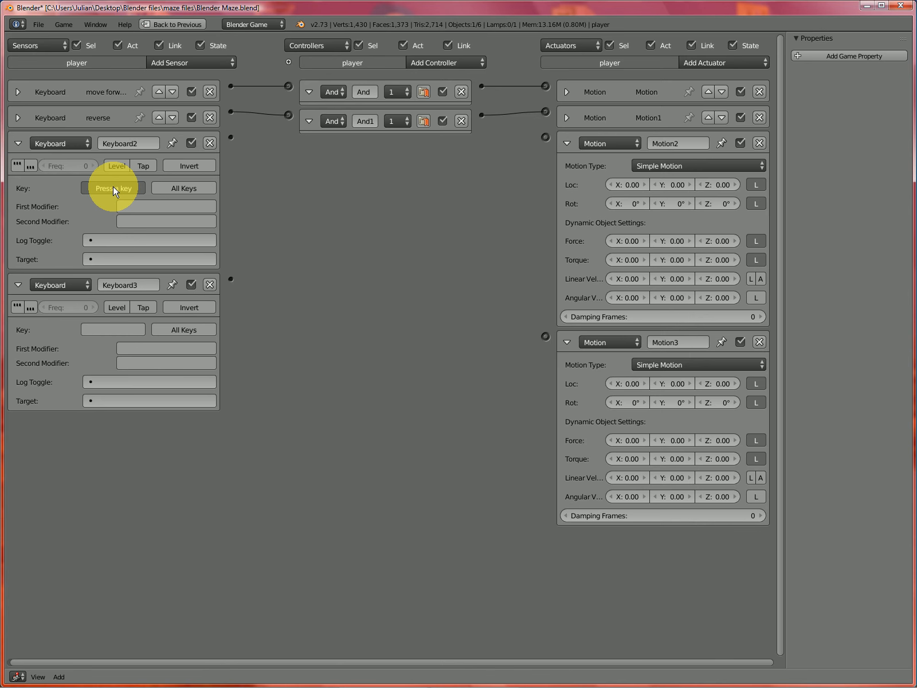
click(114, 141)
click(117, 143)
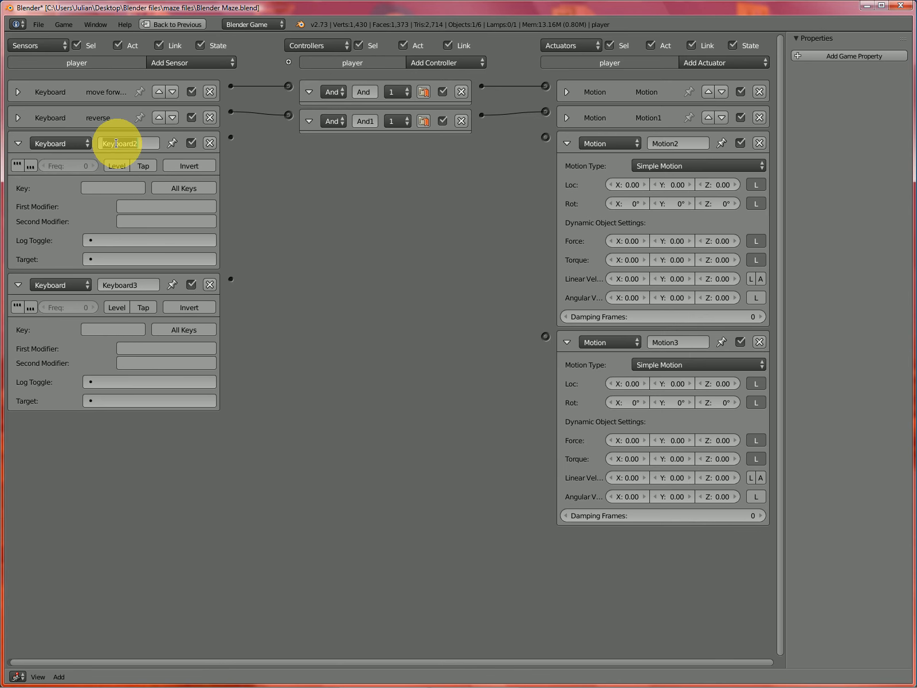
text(turn left)
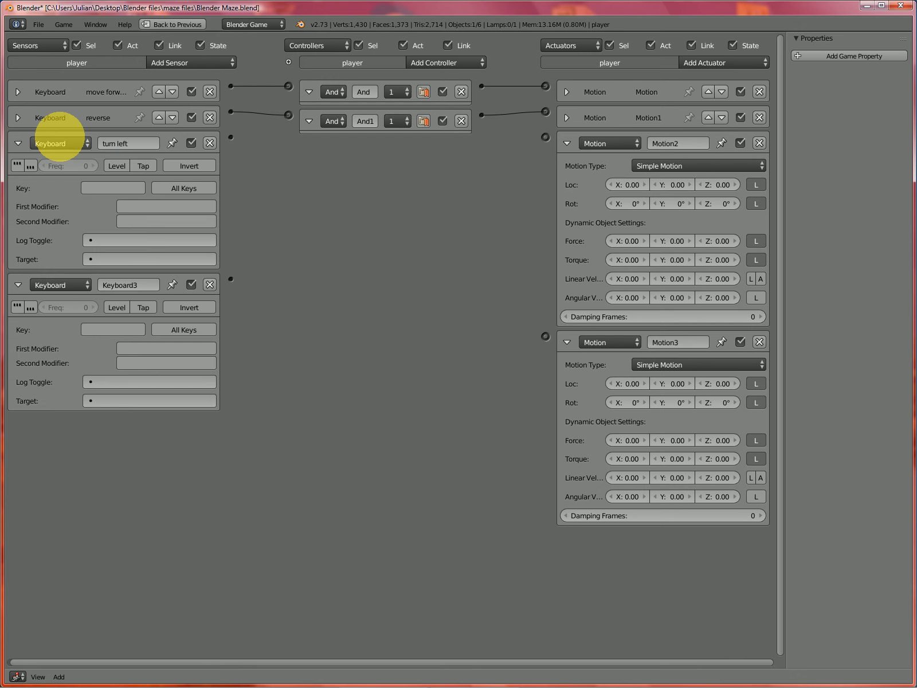
Assign Left Arrow as the "turn left" sensor's key and link the sensor to the third Motion actuator.
click(123, 189)
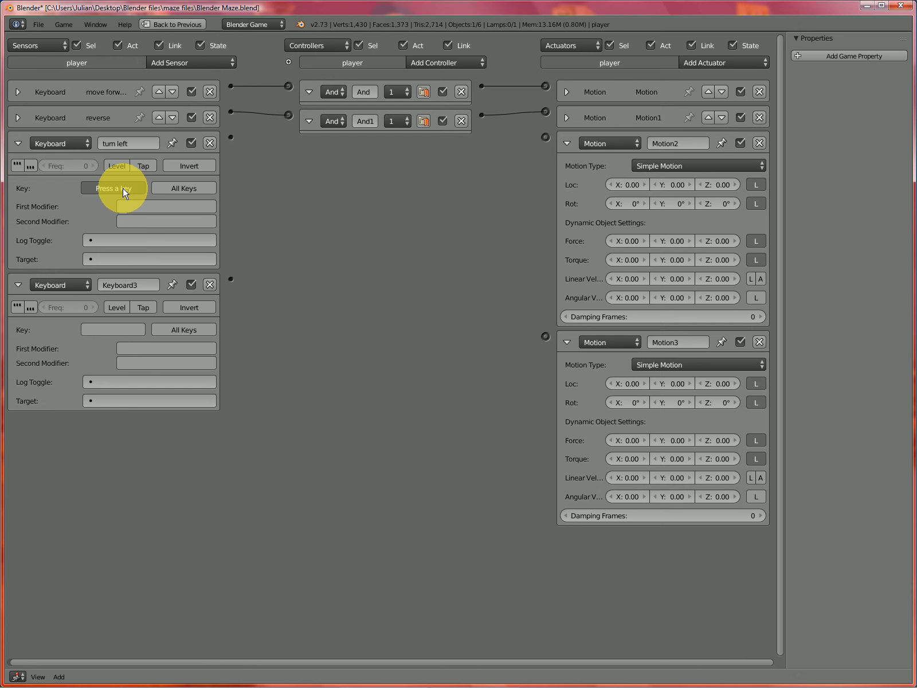
key(Left)
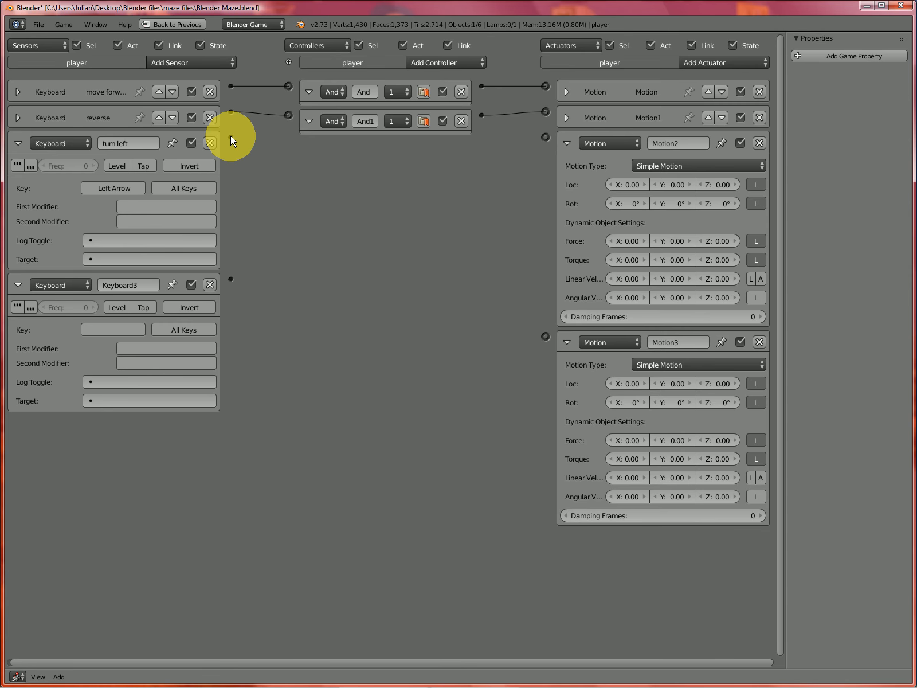
drag(230, 136, 545, 137)
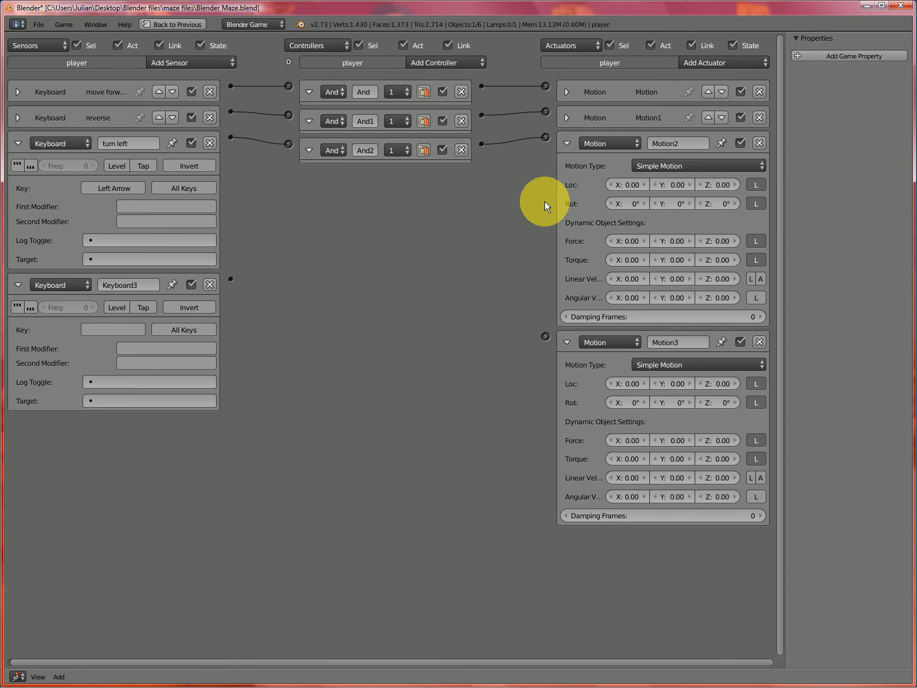
Set the third Motion actuator's Z rotation to 0.5°.
click(725, 209)
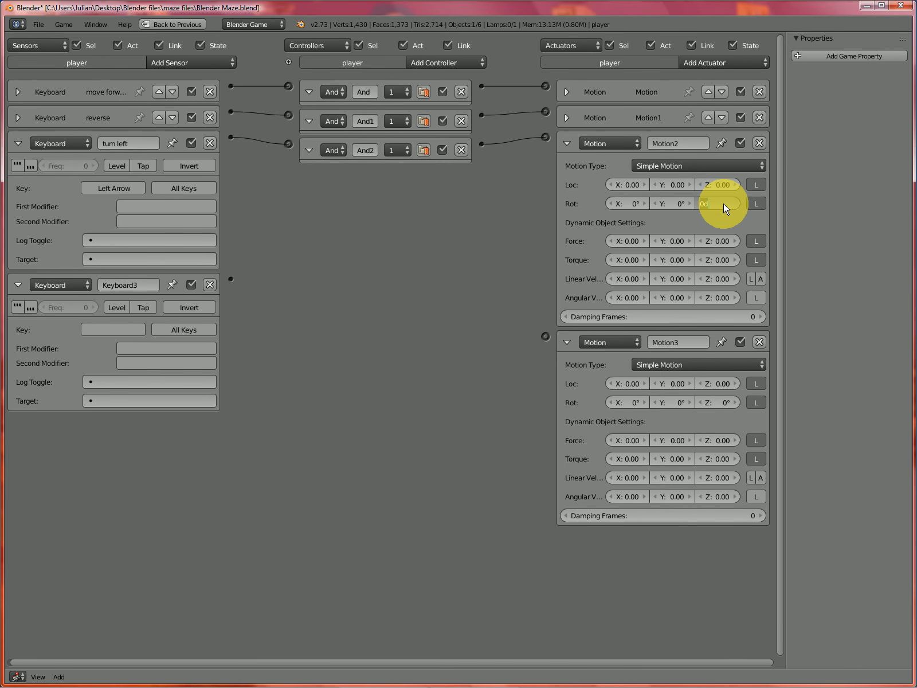
text(0.)
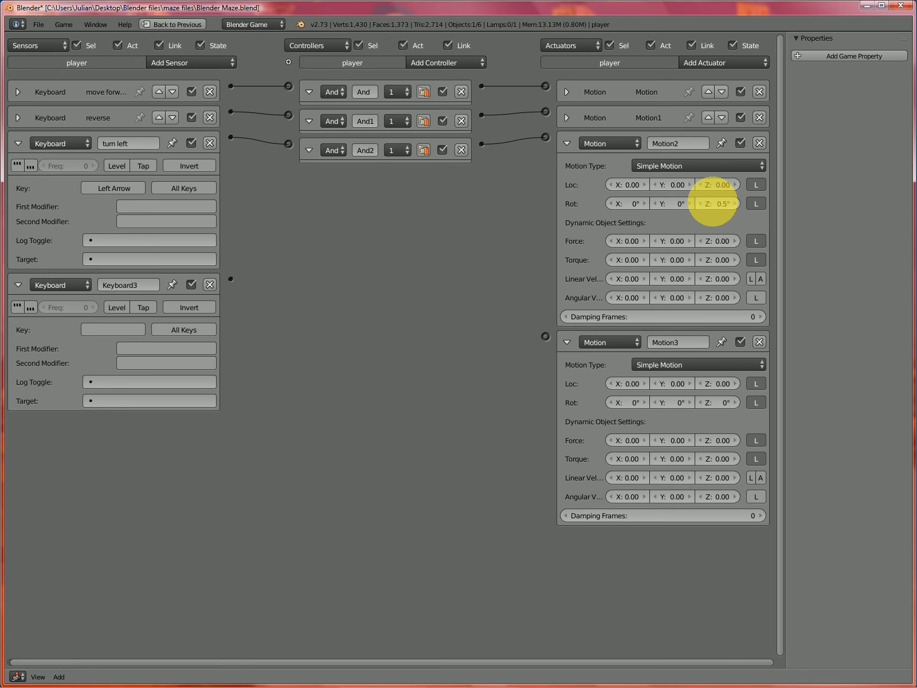
key(Return)
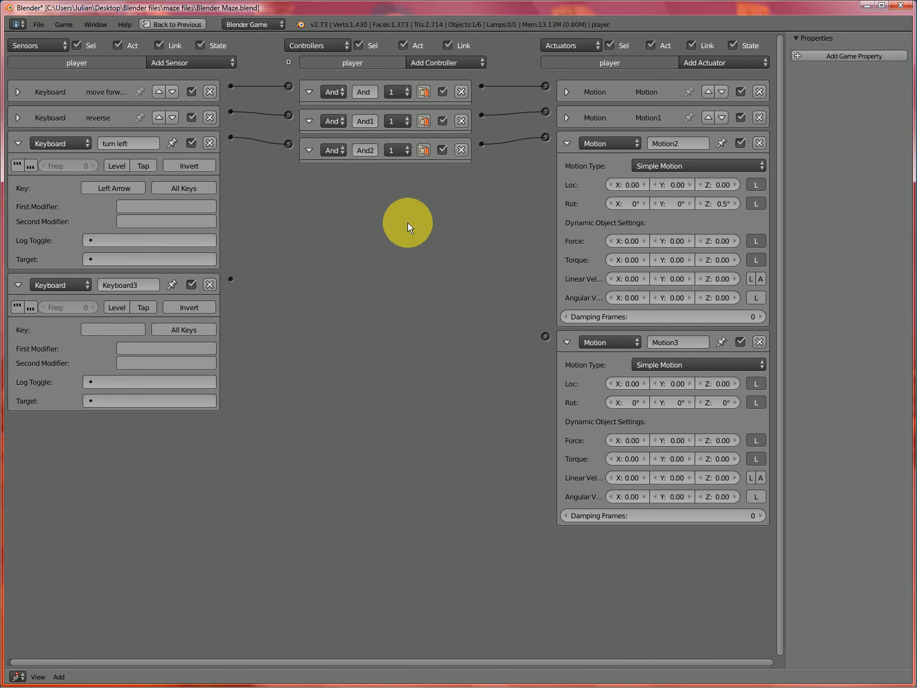
Collapse the "turn left" sensor and rename the fourth Keyboard sensor as "turn right".
click(18, 143)
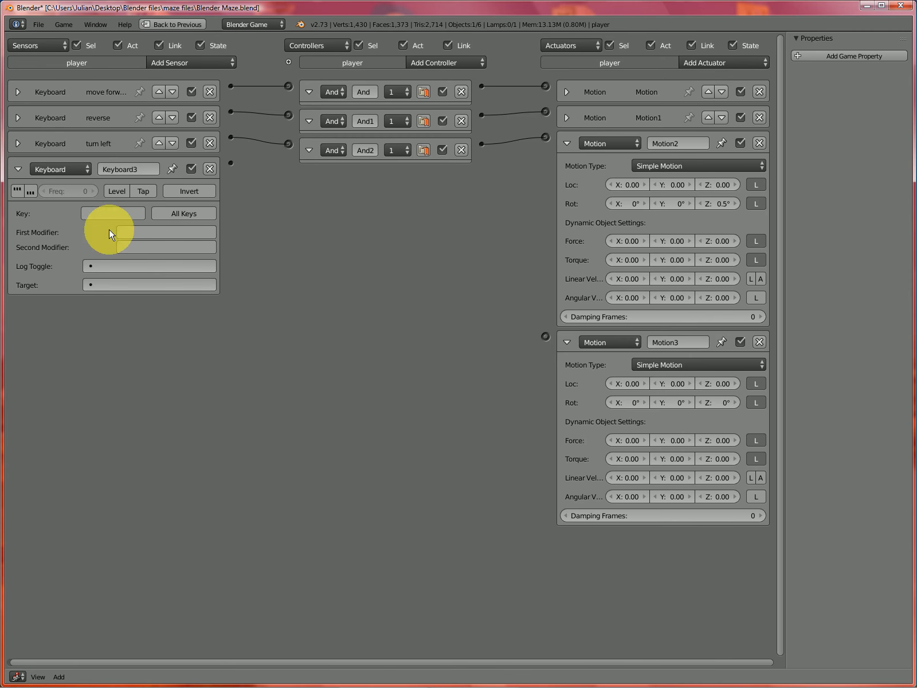
click(122, 170)
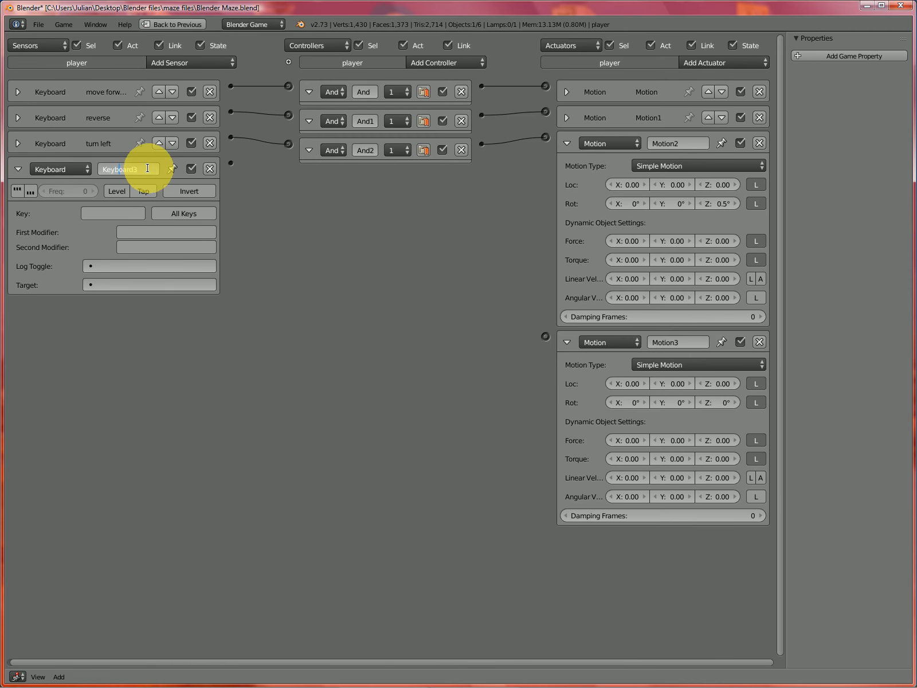
text(turn right)
key(Return)
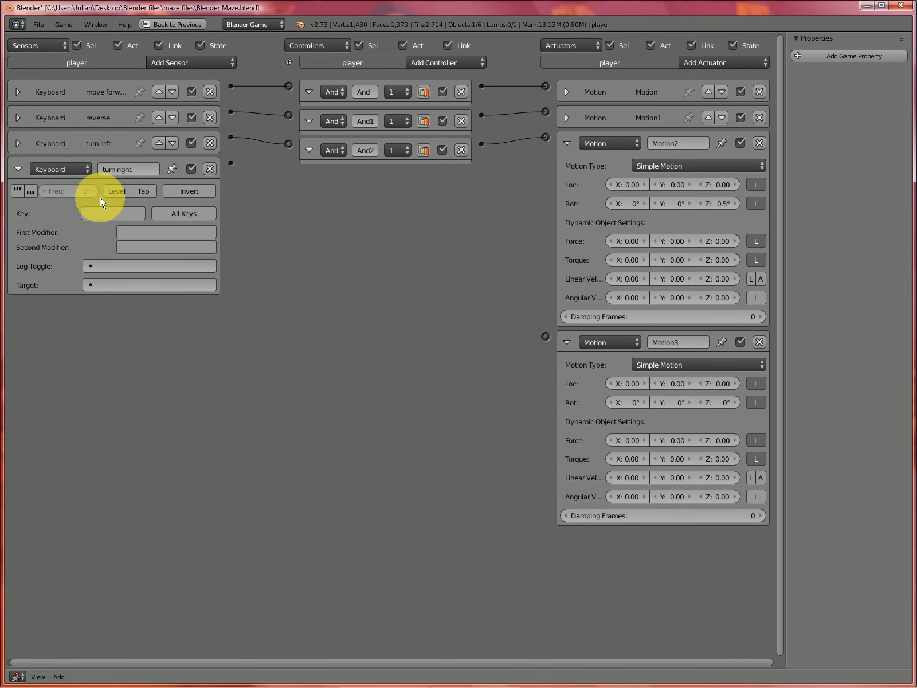
Assign Right Arrow as the "turn right" sensor's key and link the sensor to the fourth Motion actuator.
click(112, 213)
key(Right)
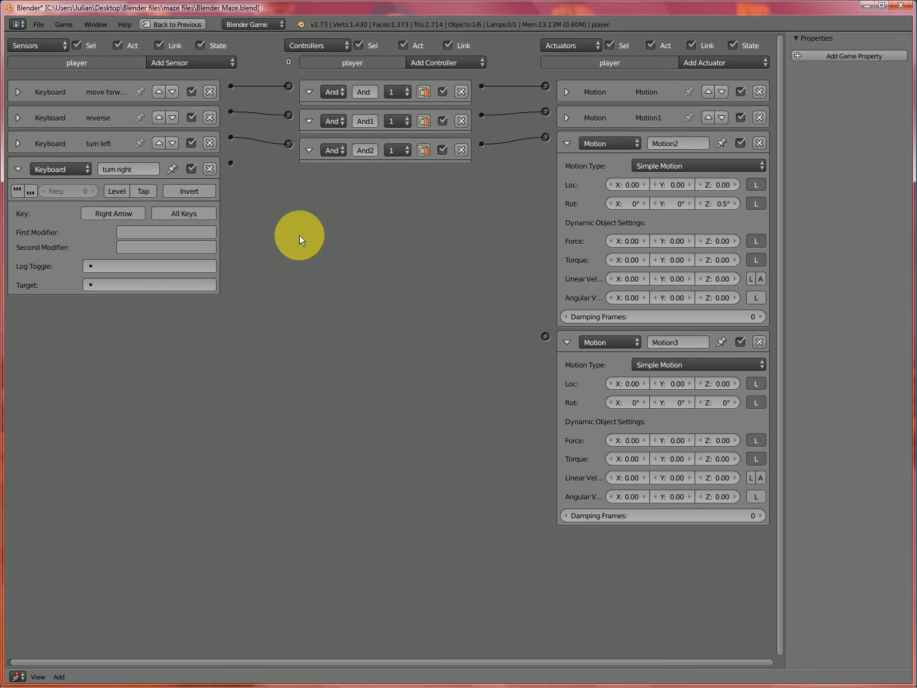
drag(230, 163, 544, 336)
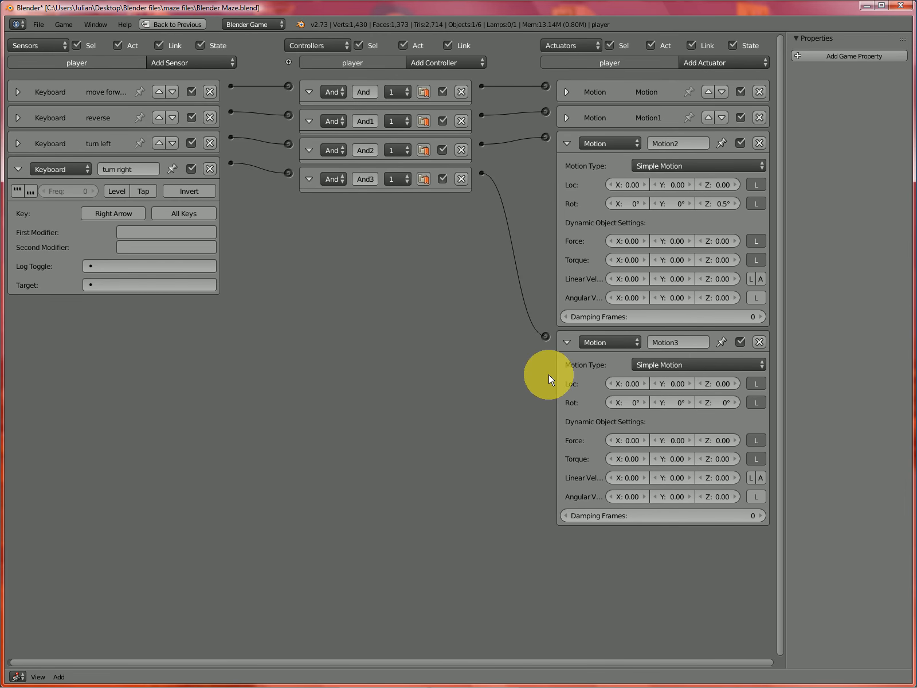
Set the fourth Motion actuator's Z rotation to -0.5°.
click(717, 402)
text(-0.5)
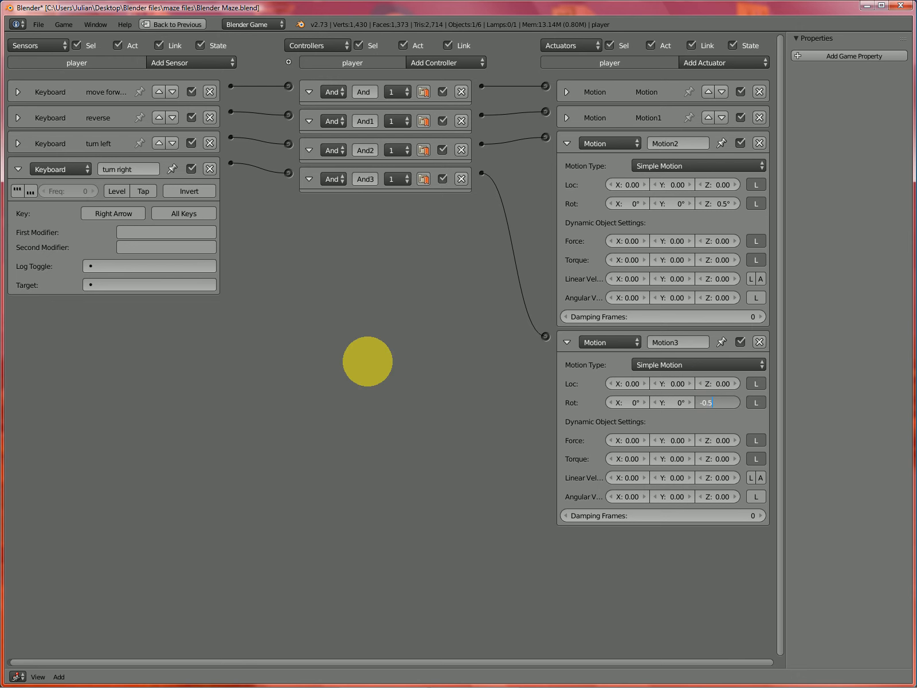
key(Return)
Collapse the third and fourth Motion actuators and restore the logic editor from its maximized view.
click(568, 342)
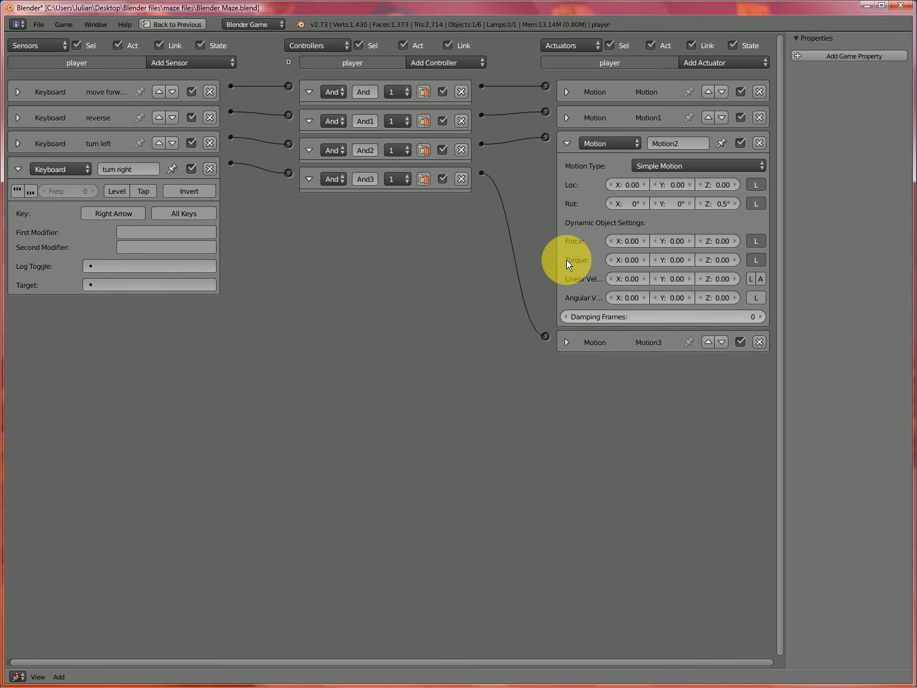
click(566, 144)
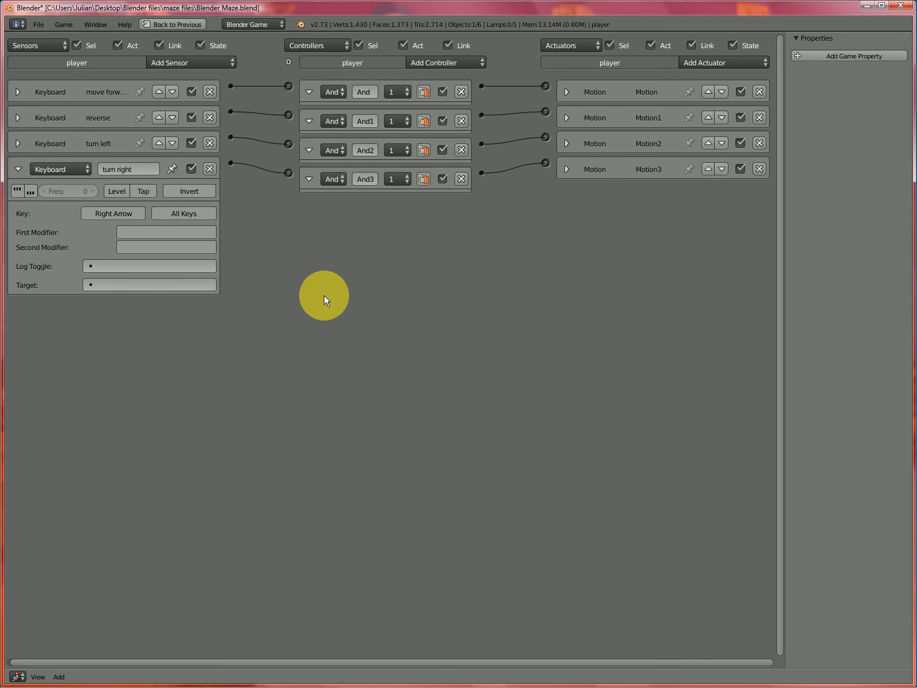
key(ctrl+Up)
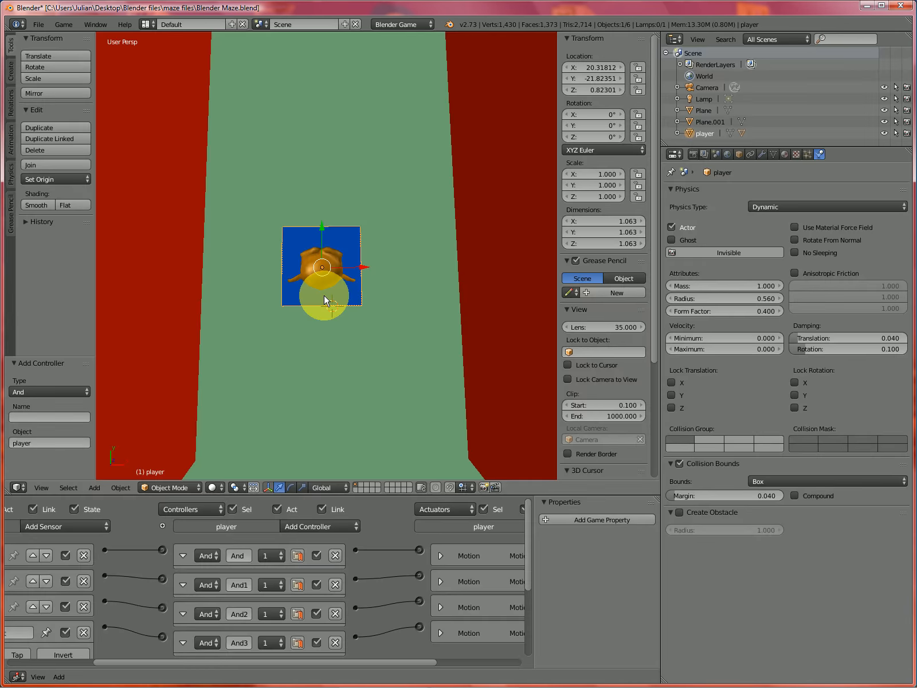
Switch to the camera view and parent the camera to the player cube as an object.
key(KP_0)
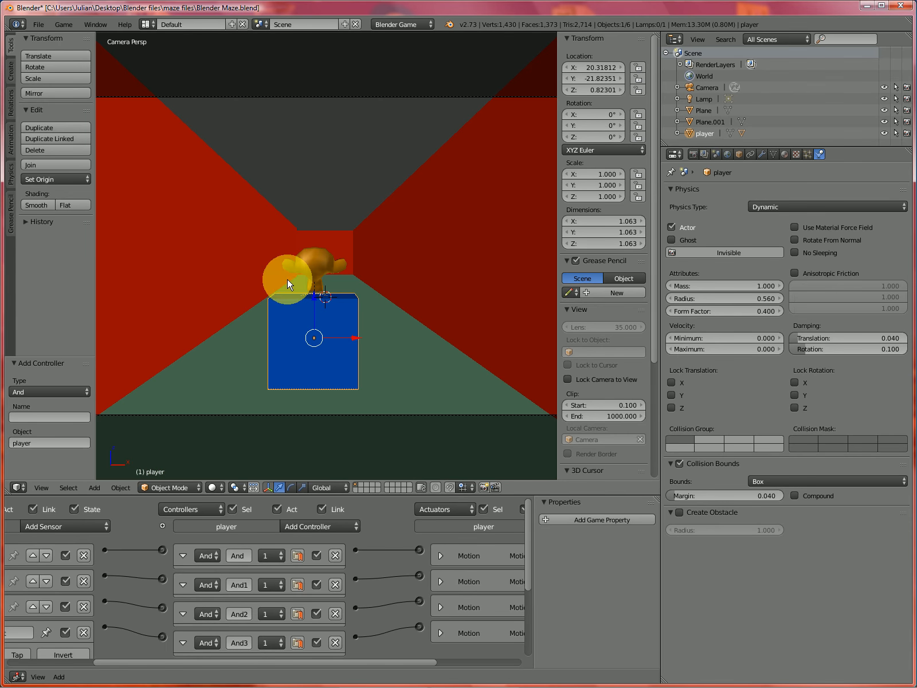
scroll(320, 147, down, 1)
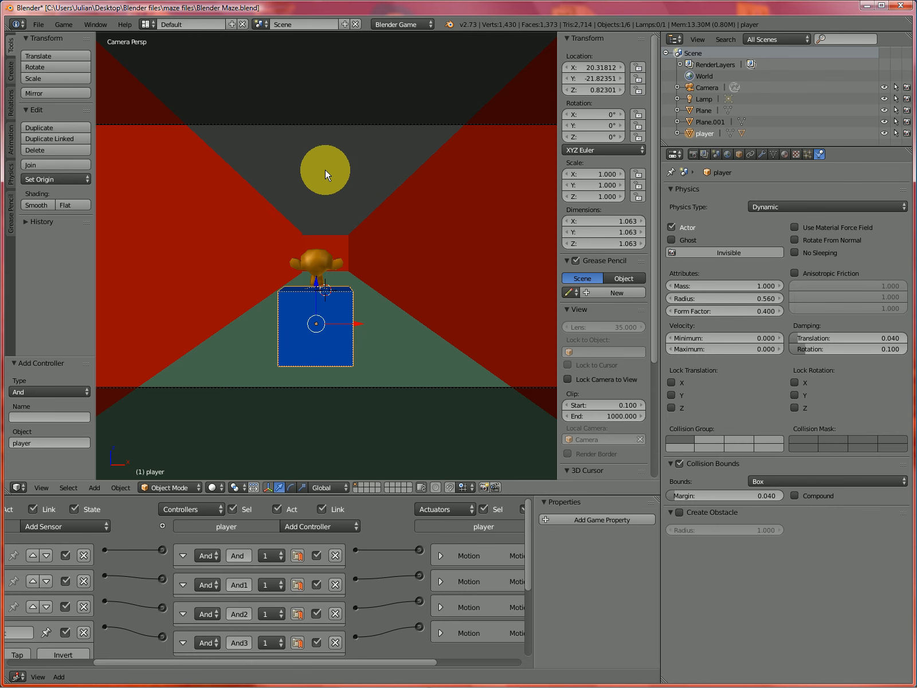
right_click(305, 124)
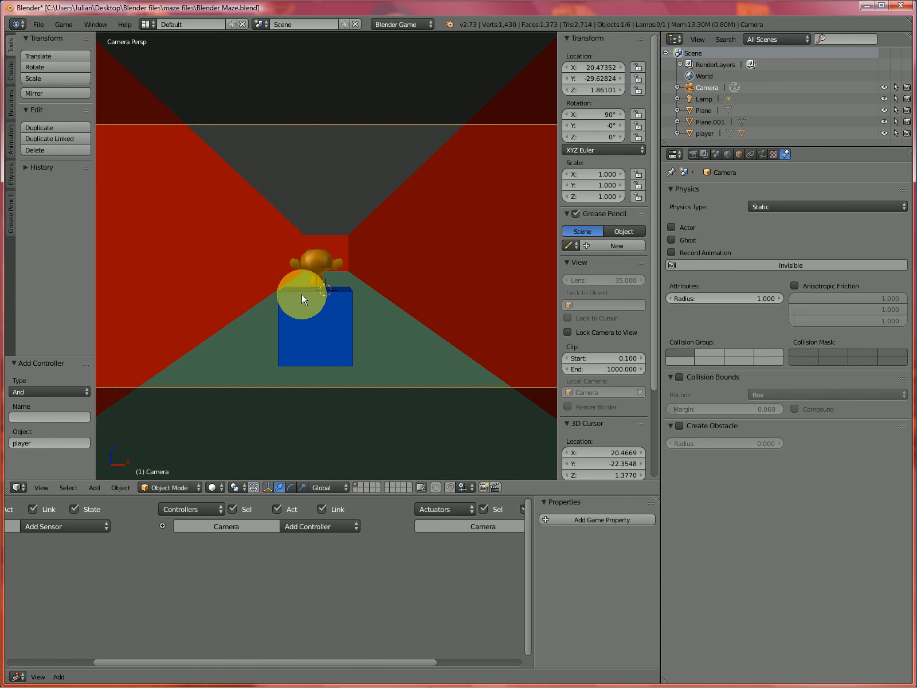
right_click(319, 345)
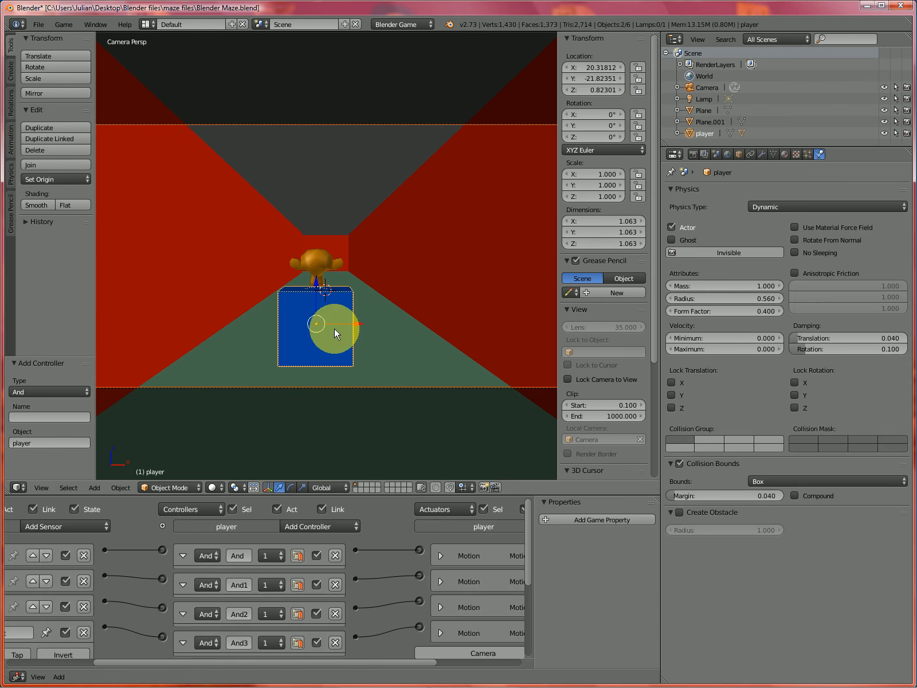
key(ctrl+p)
click(335, 333)
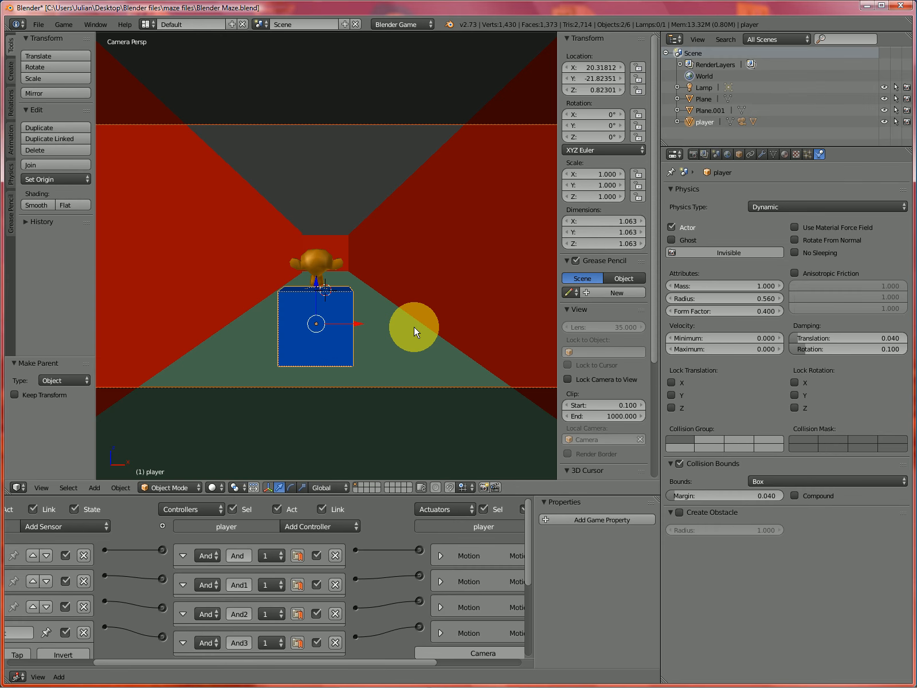
Test the game by driving the player forward, turning it left and driving forward again, then end the game.
key(p)
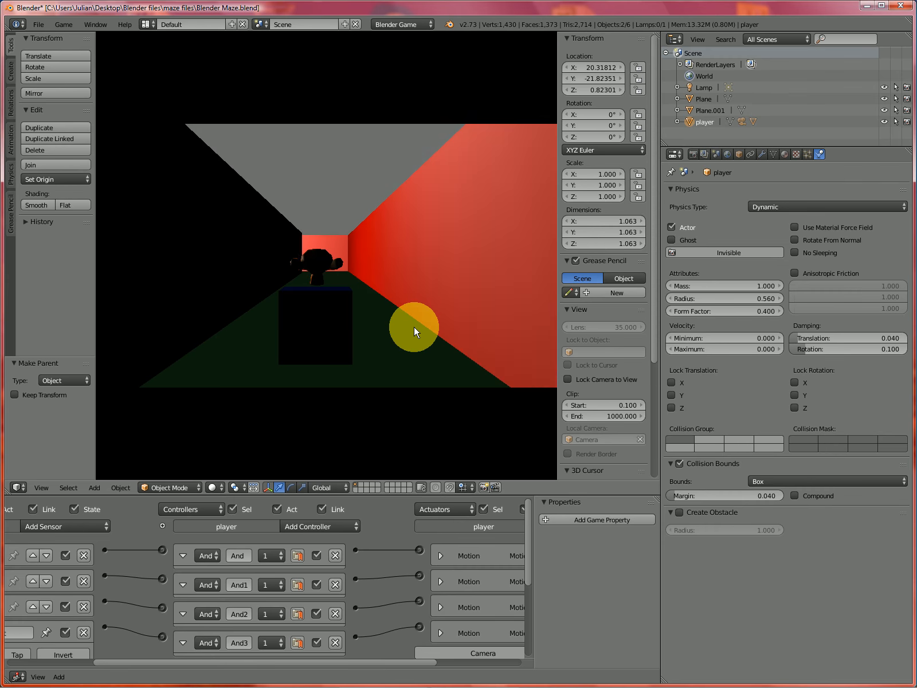
key(Up)
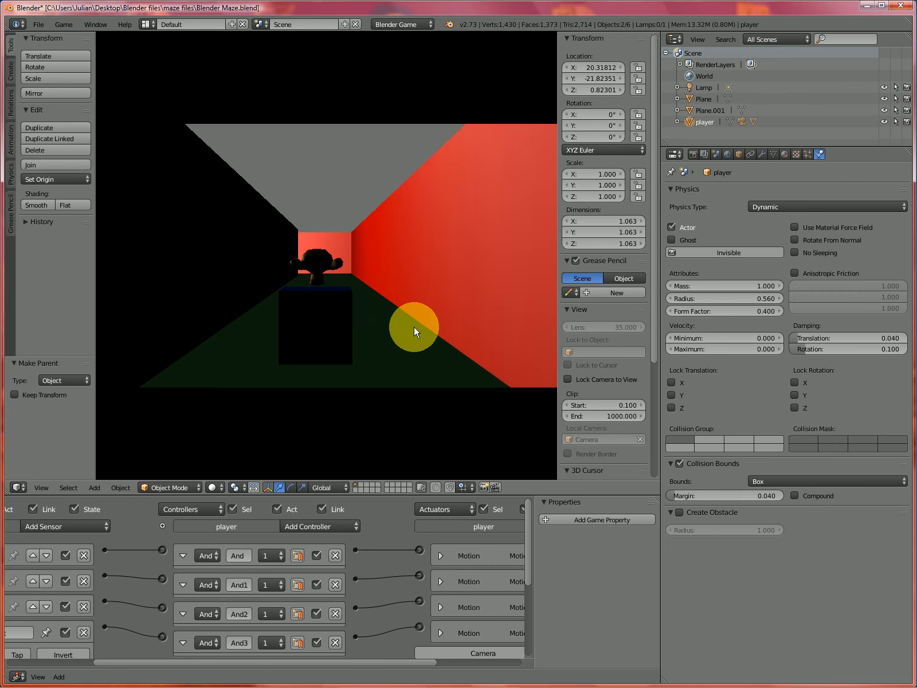
key(Up)
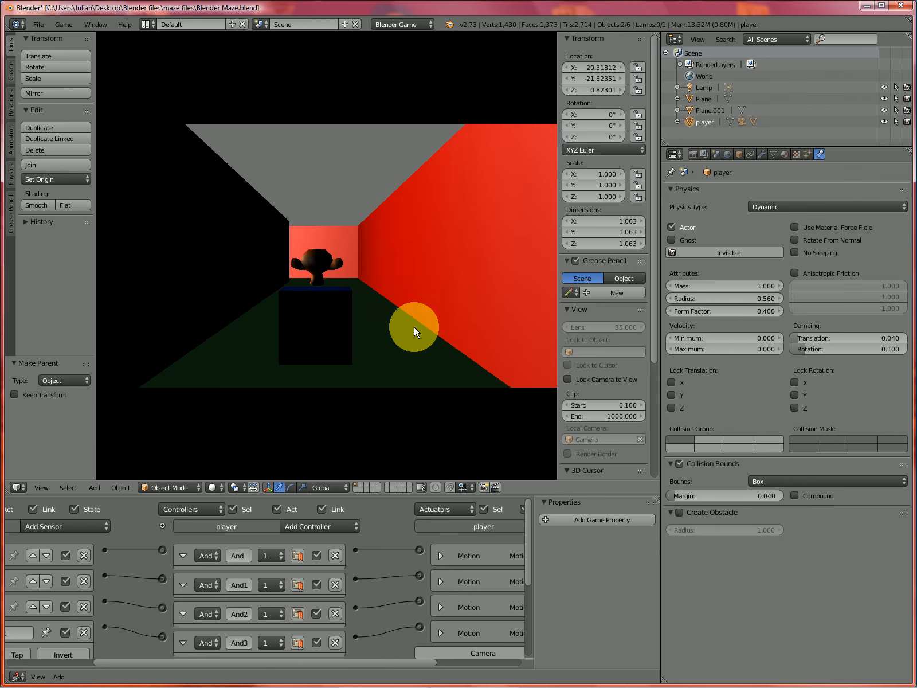
key(Up)
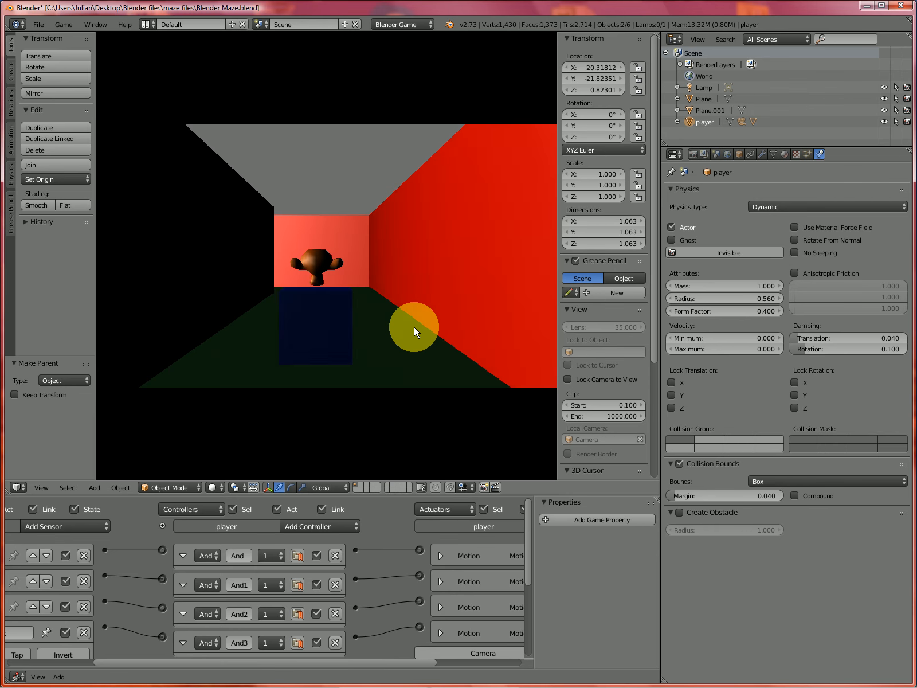
key(Left)
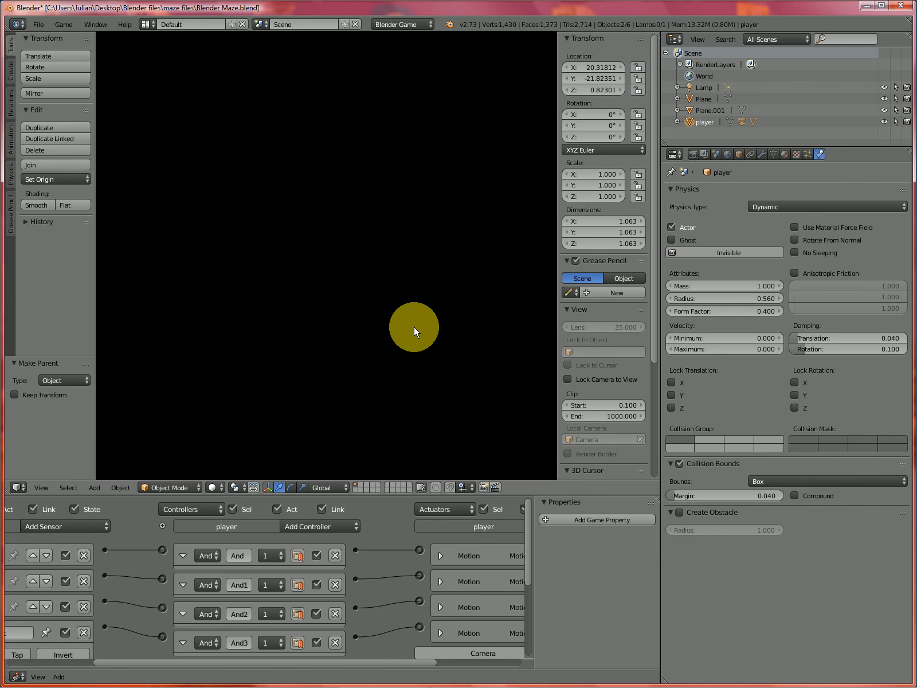
key(Left)
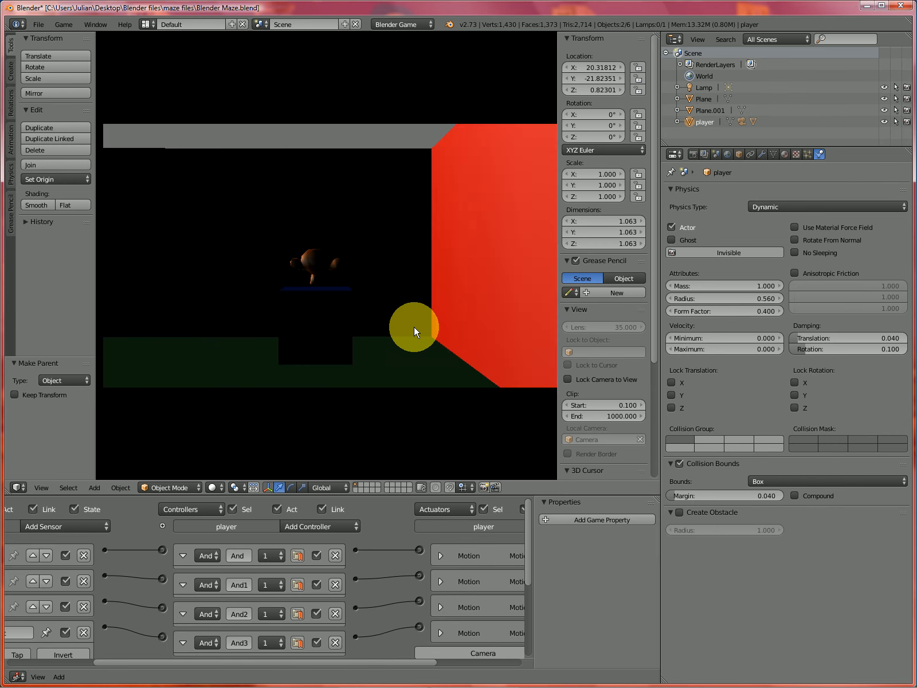
key(Left)
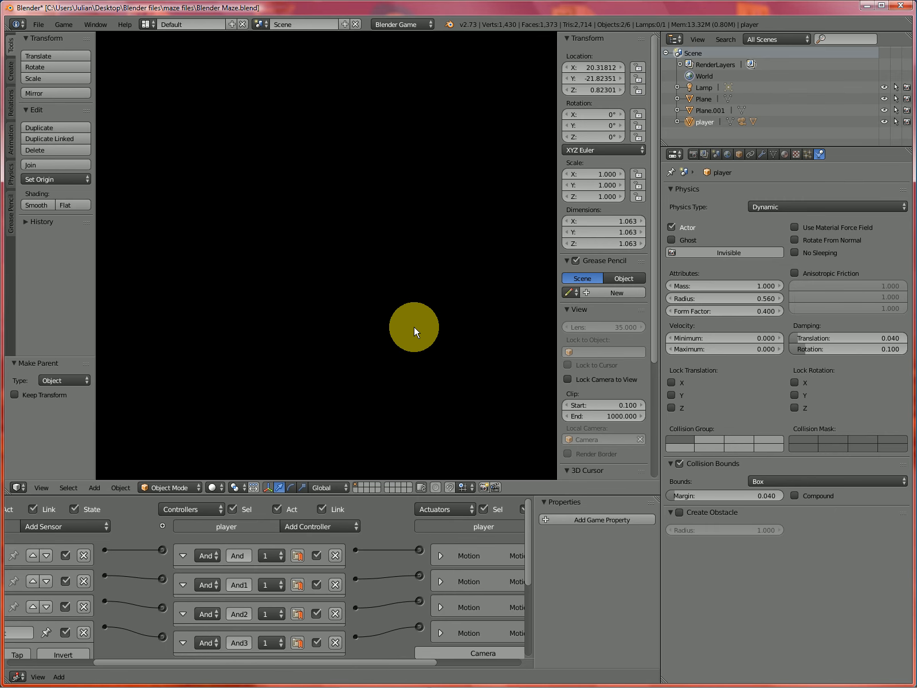
key(Left)
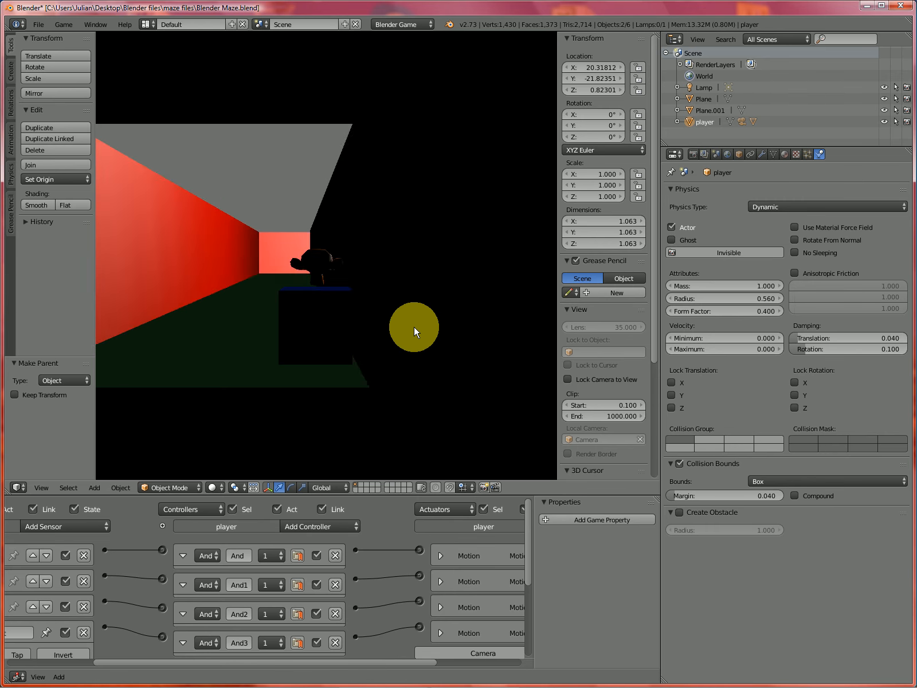
key(Up)
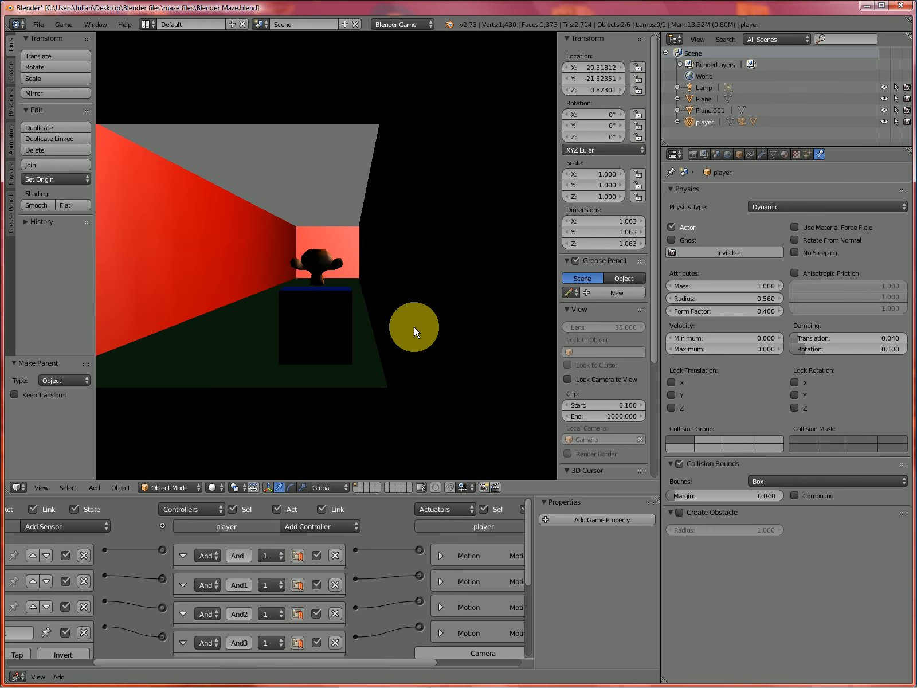
key(Up)
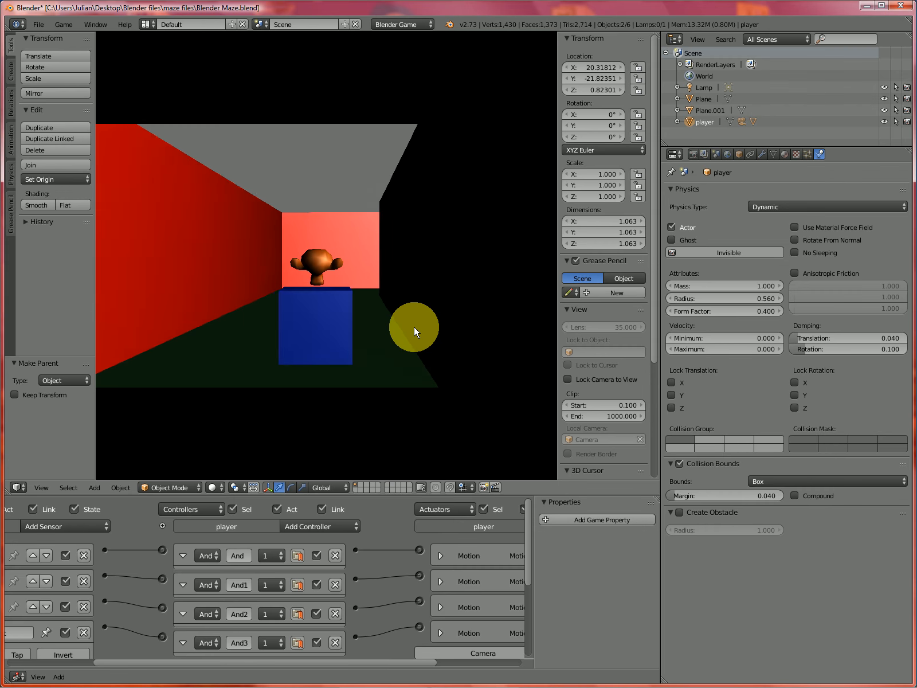
key(Up)
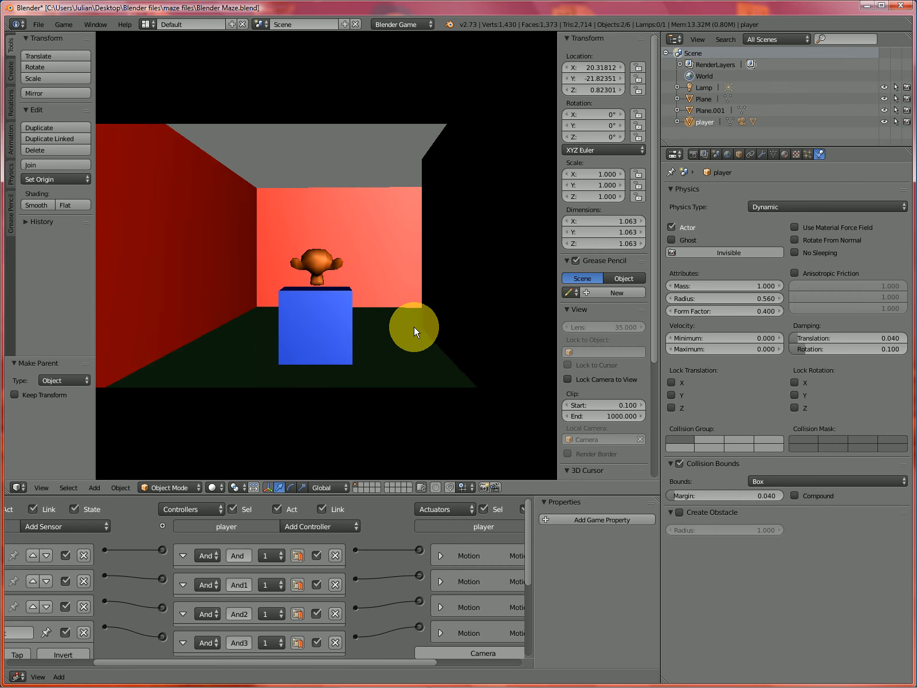
key(Up)
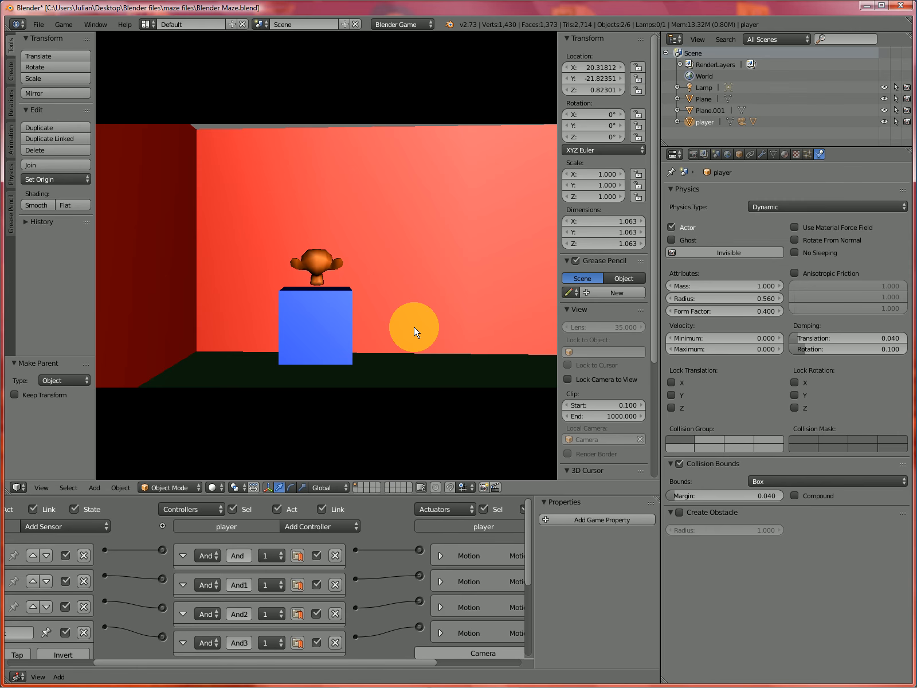
key(Escape)
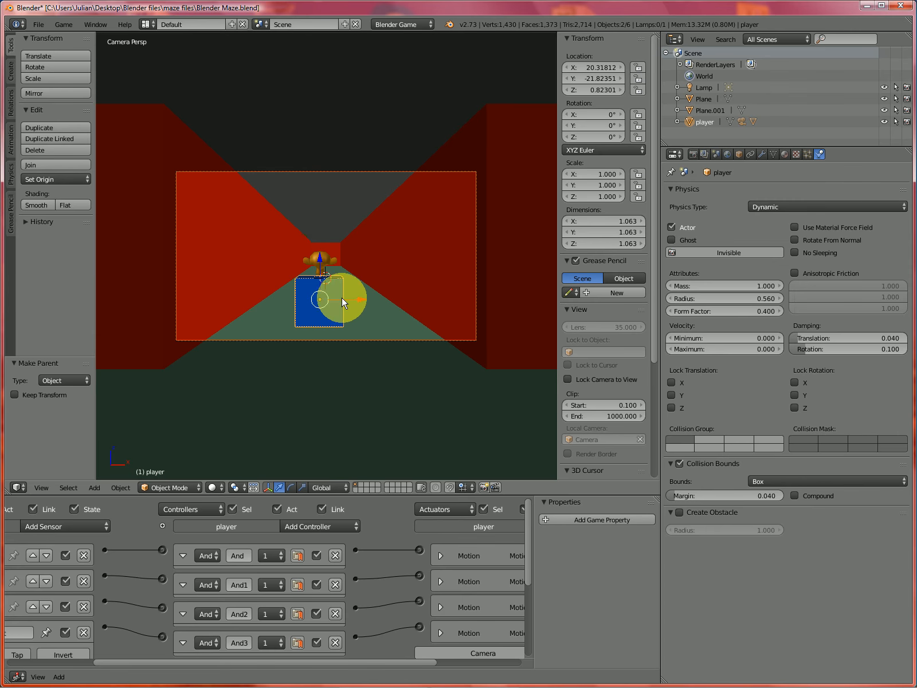
Tilt the camera down about 26° around the global X axis and raise it about 4.3 units along Z.
right_click(315, 171)
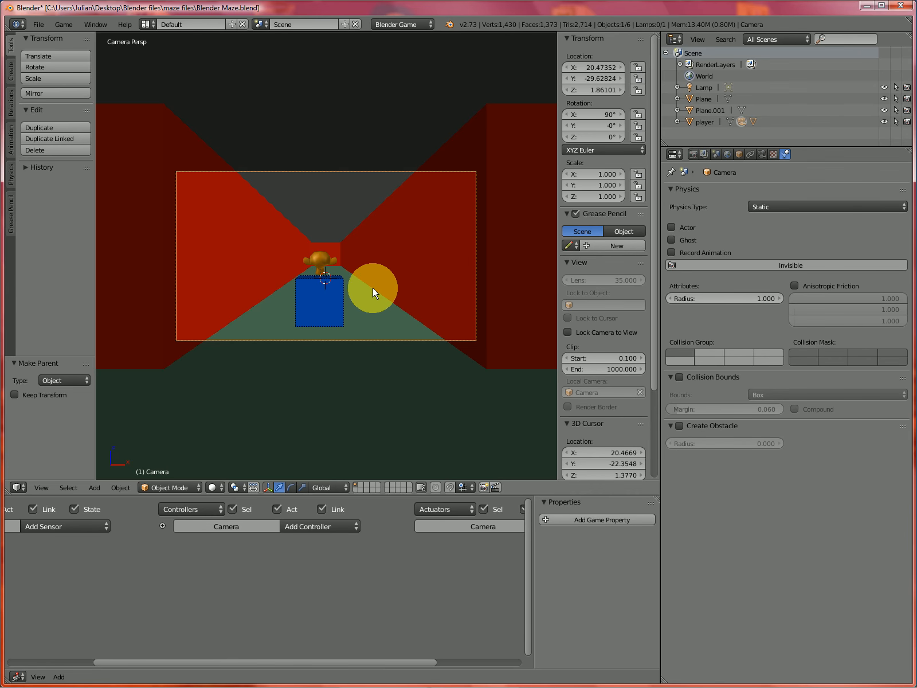
key(r)
key(x)
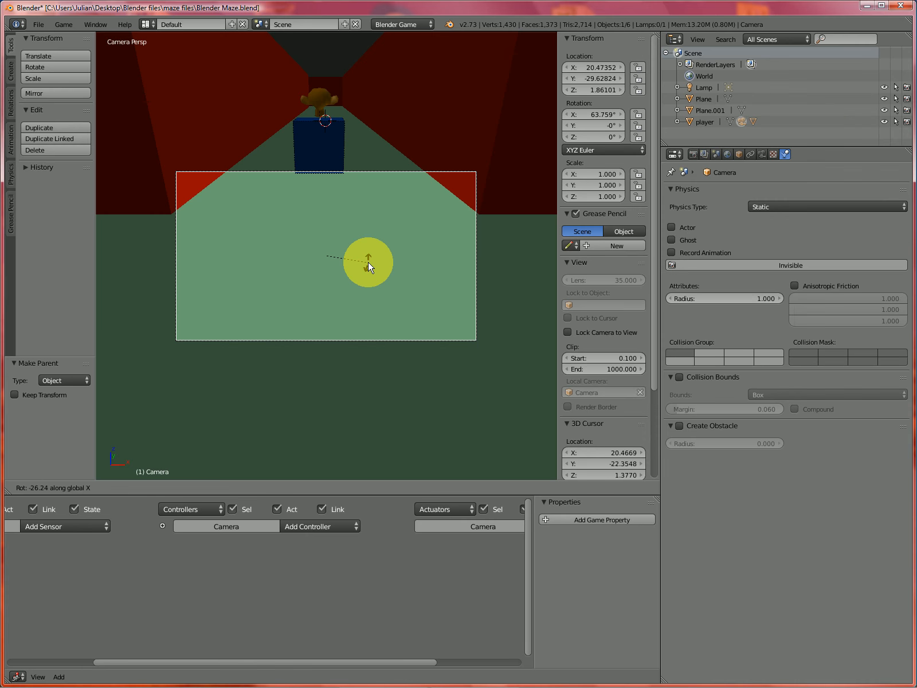
click(368, 266)
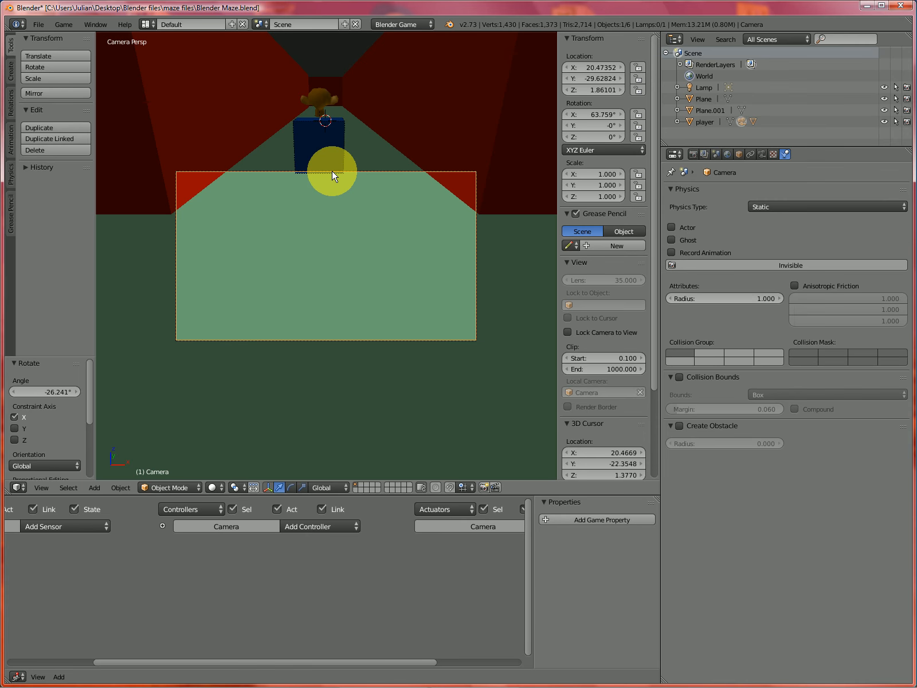
key(g)
key(z)
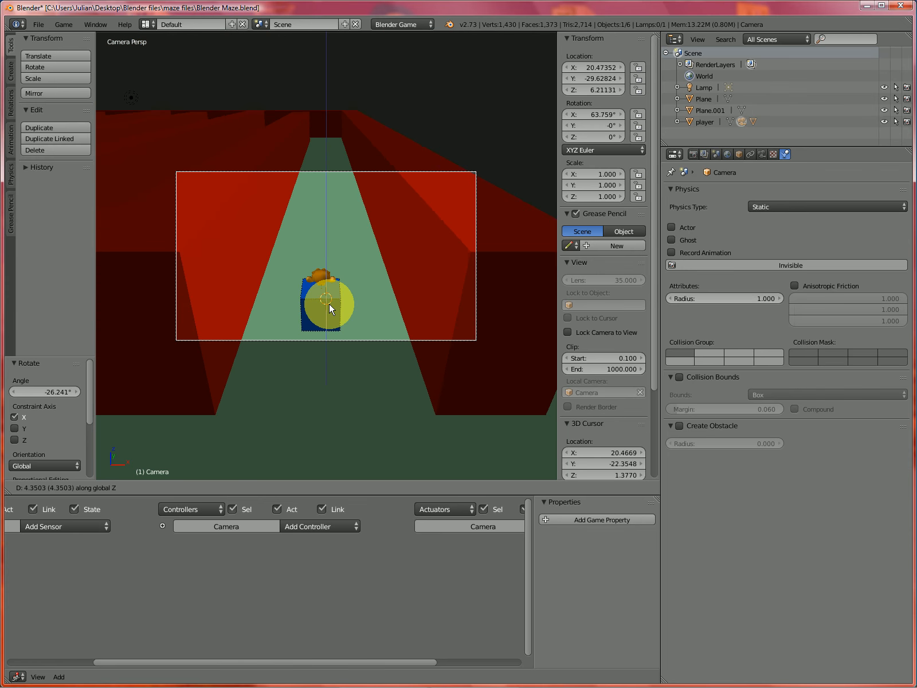
click(329, 307)
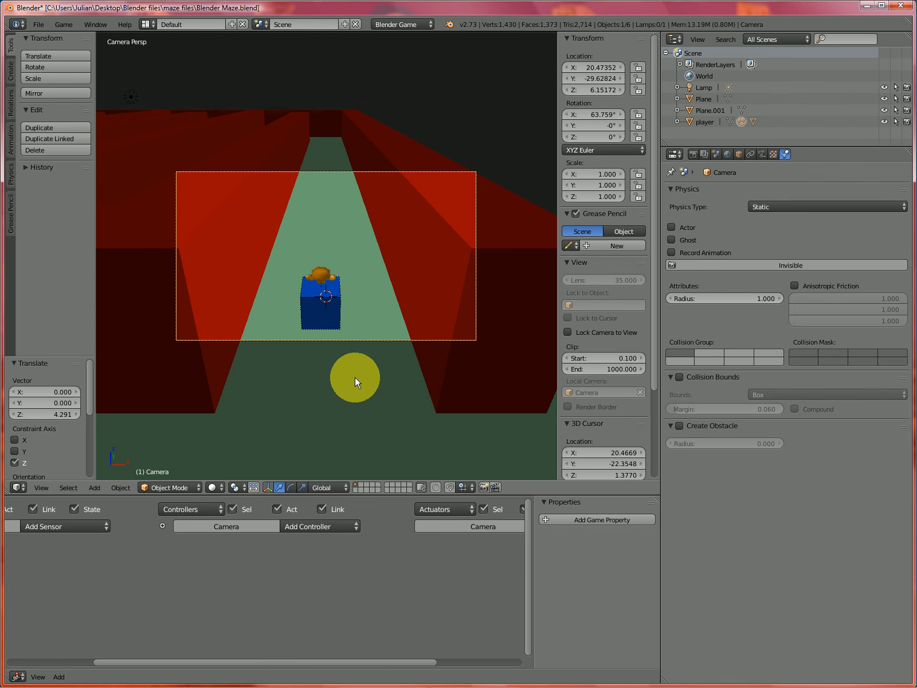
Raise the lamp about 13.7 units along Z and change its type to Sun.
scroll(406, 129, down, 5)
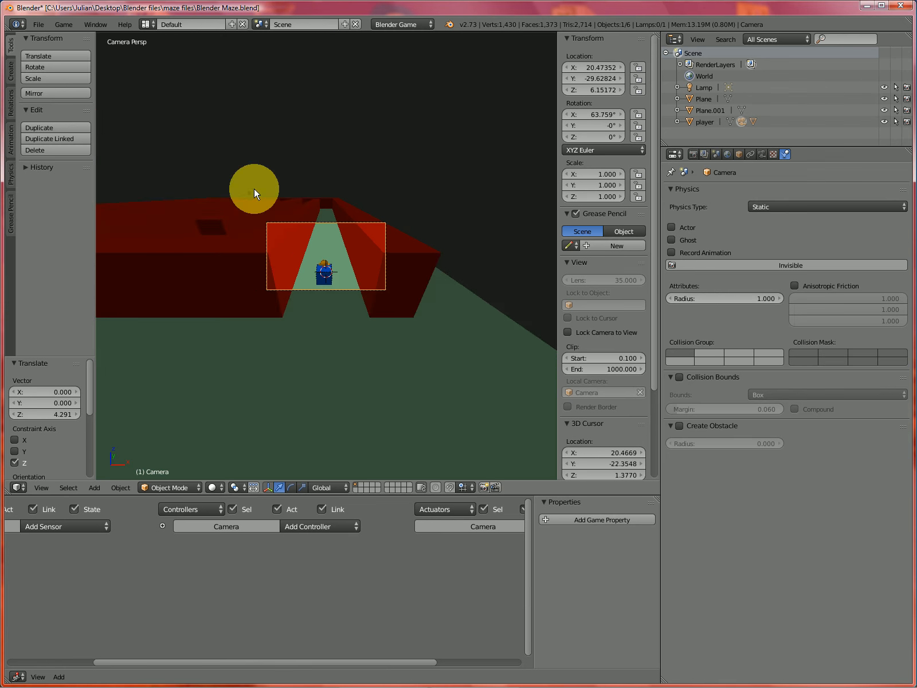
right_click(249, 193)
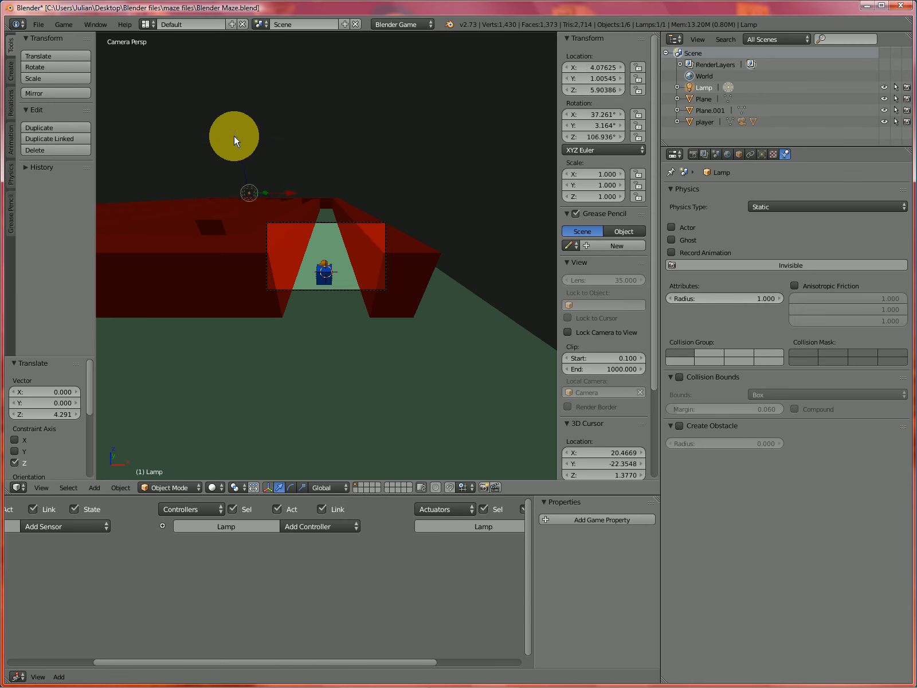
drag(234, 136, 190, 39)
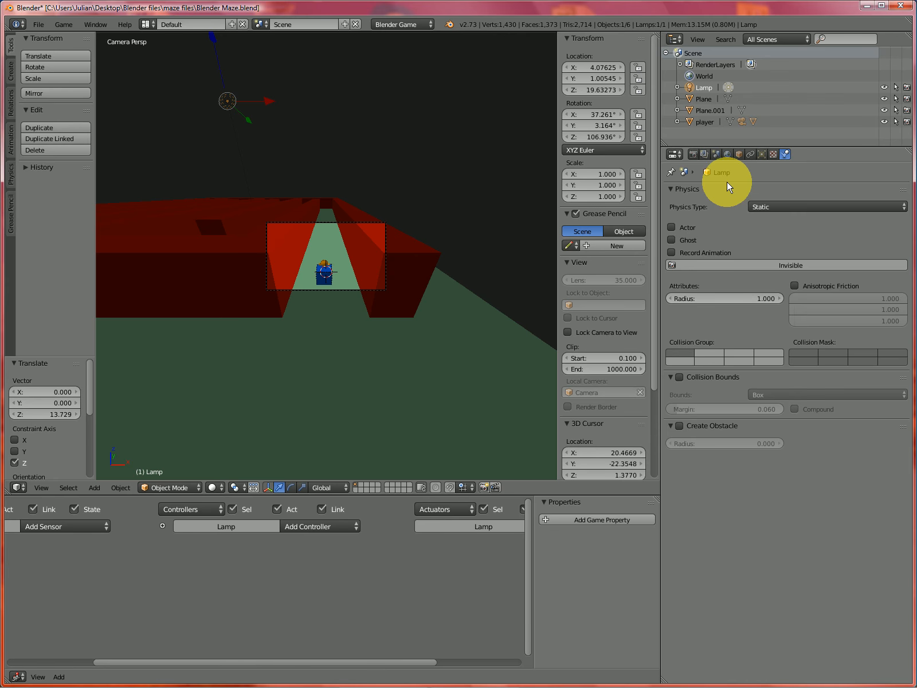
click(760, 154)
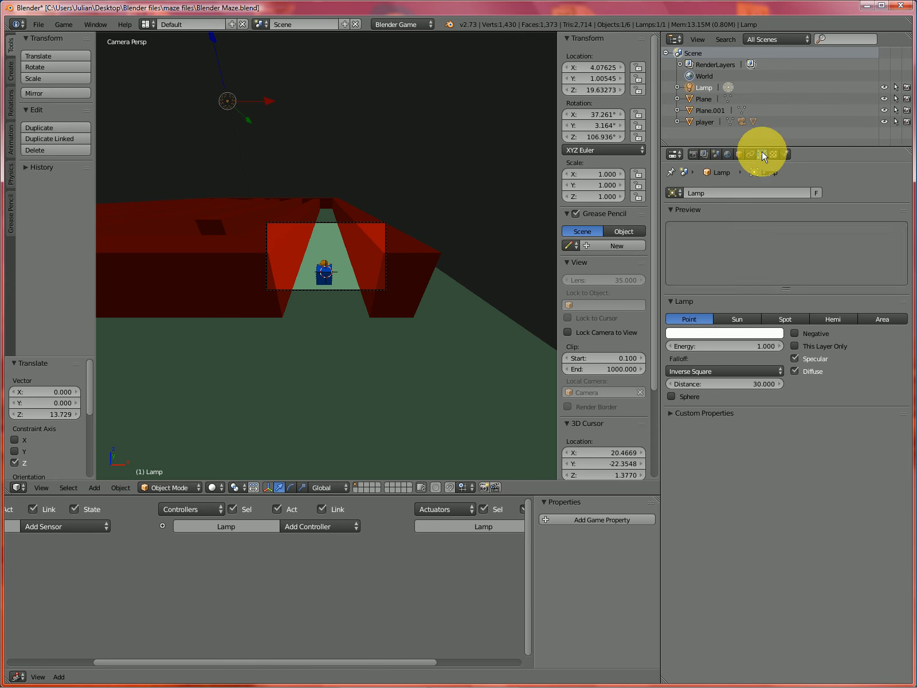
click(733, 319)
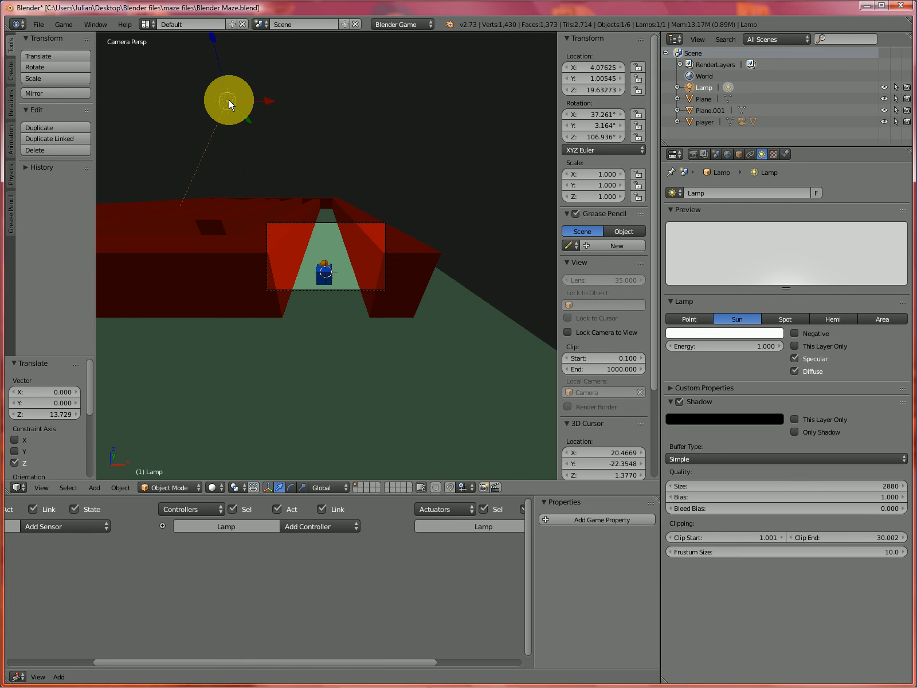
Duplicate the sun lamp about 19.4 units along X and lower the copy about 14 units.
key(shift+d)
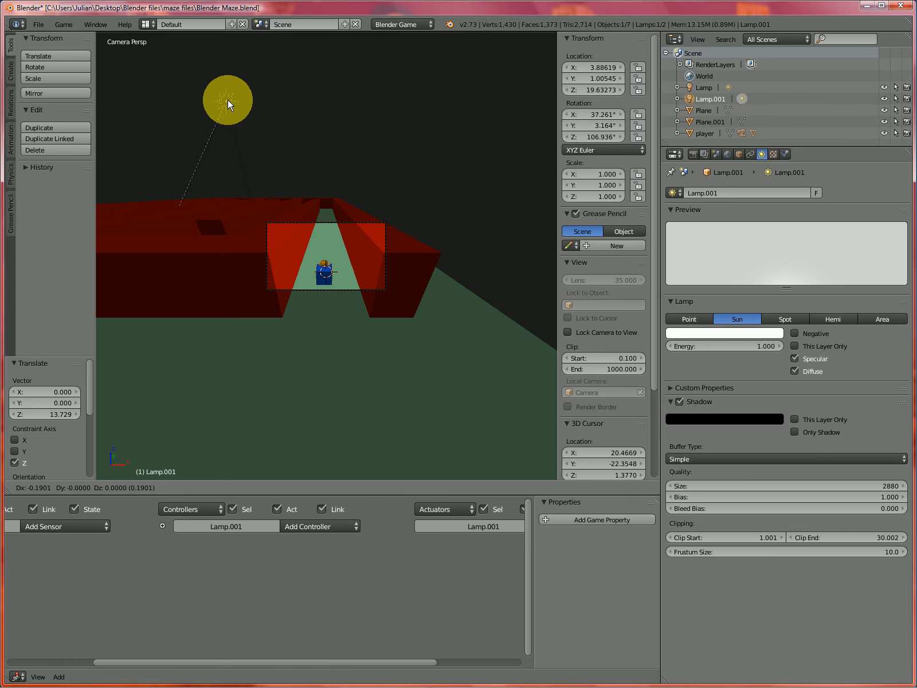
key(x)
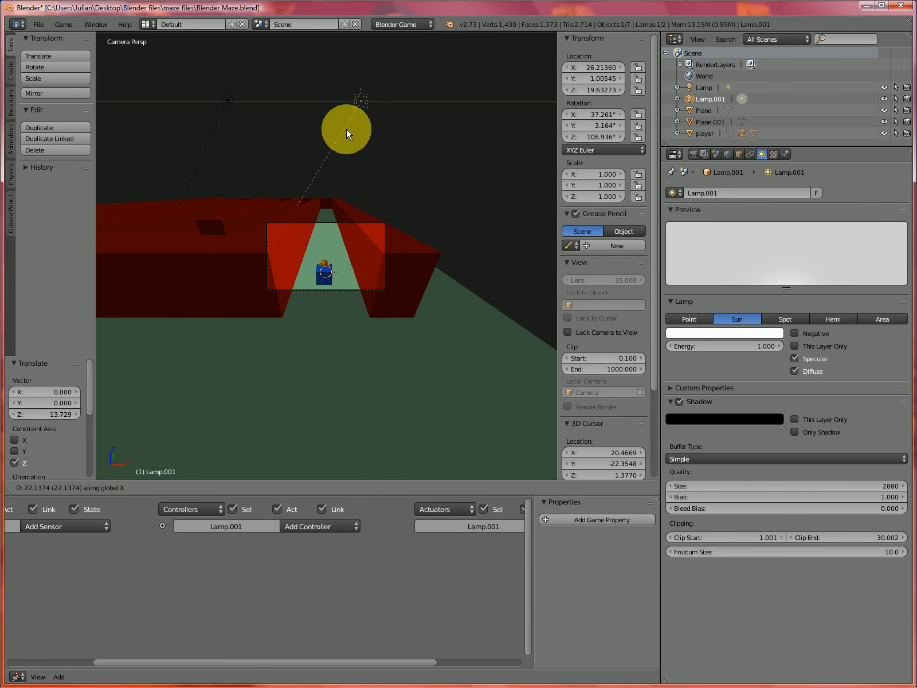
click(343, 135)
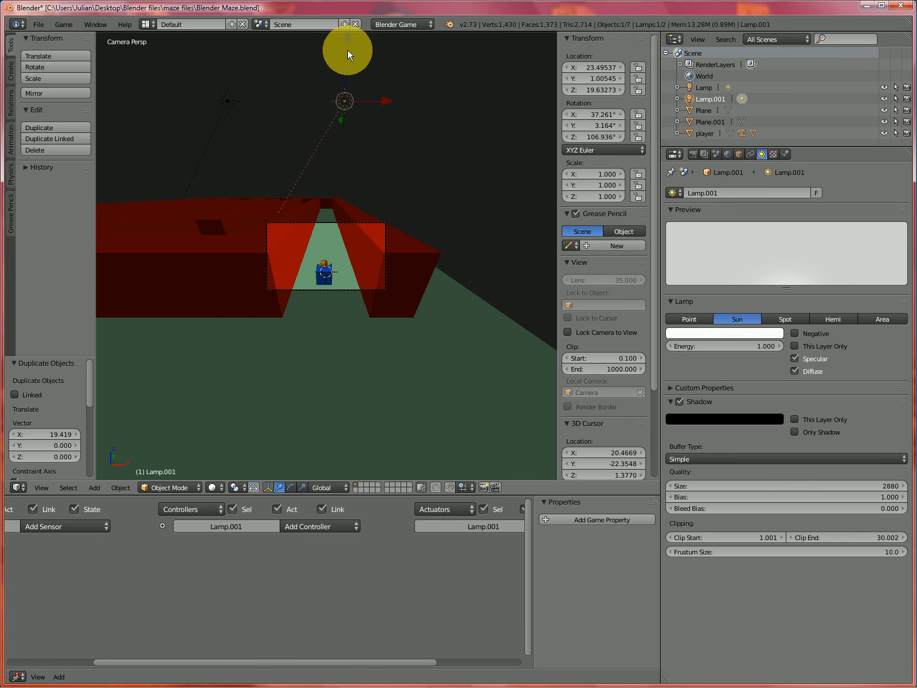
drag(347, 45, 331, 138)
Move the duplicated sun lamp about -2.4 units along X and about -29.6 units along Y.
key(g)
key(x)
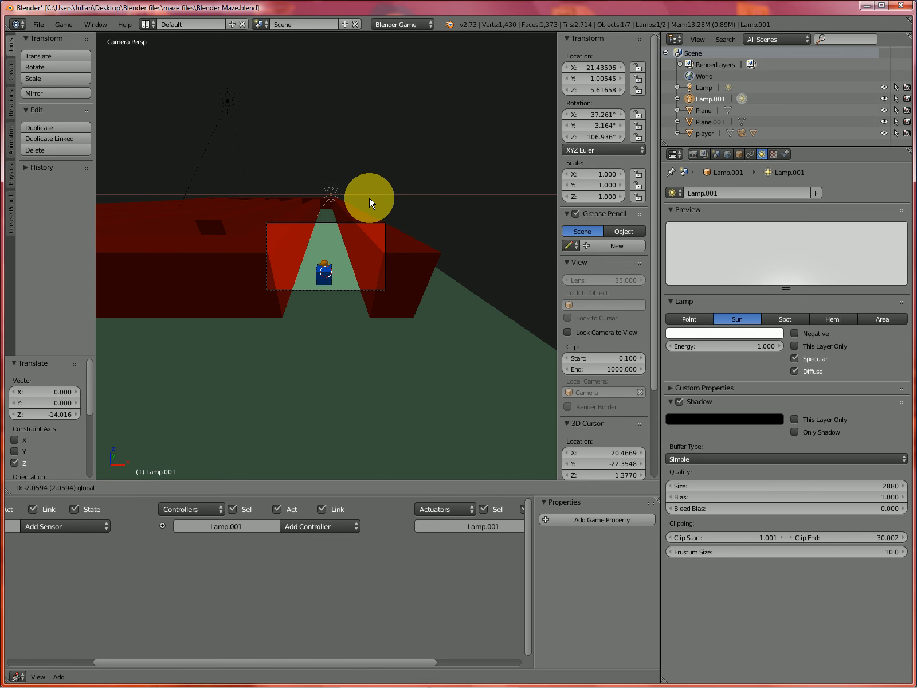
click(367, 198)
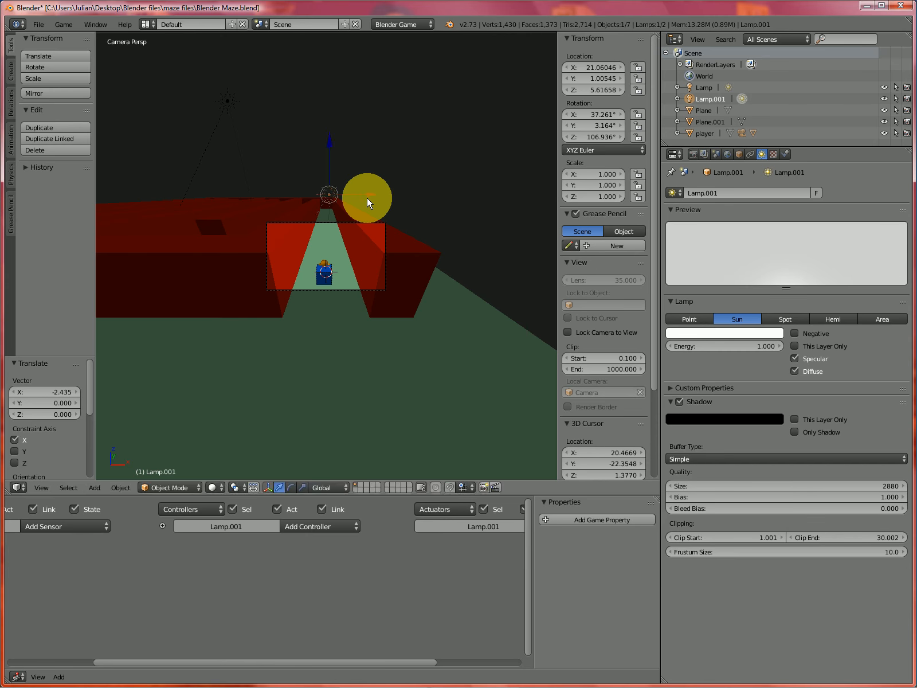
key(g)
key(y)
click(362, 310)
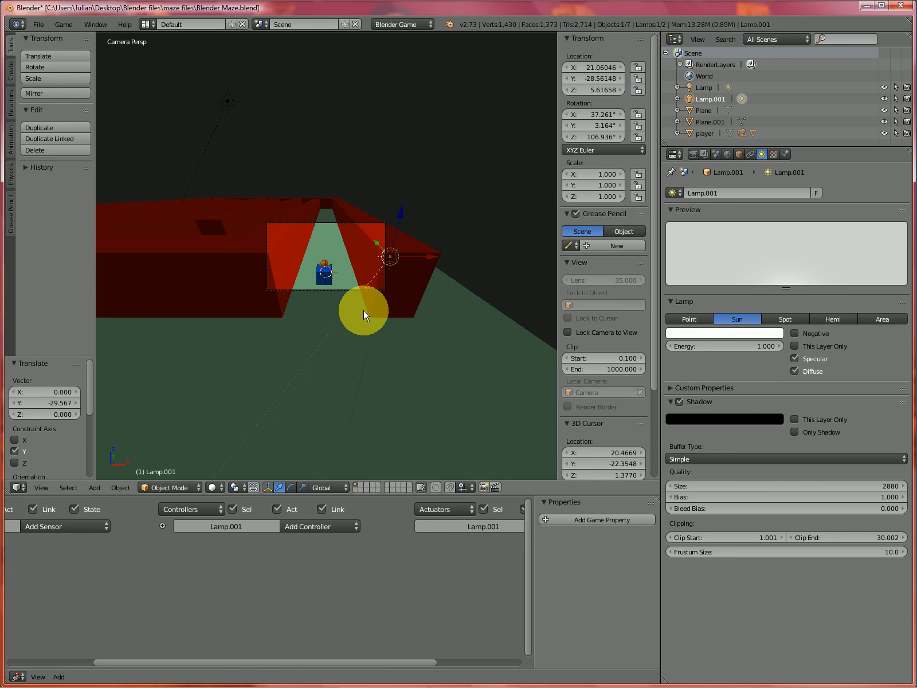
In top view, shift the duplicated lamp to about X 20.27, Y -27.64 and rotate it about -108° around Z.
middle_drag(442, 290, 439, 304)
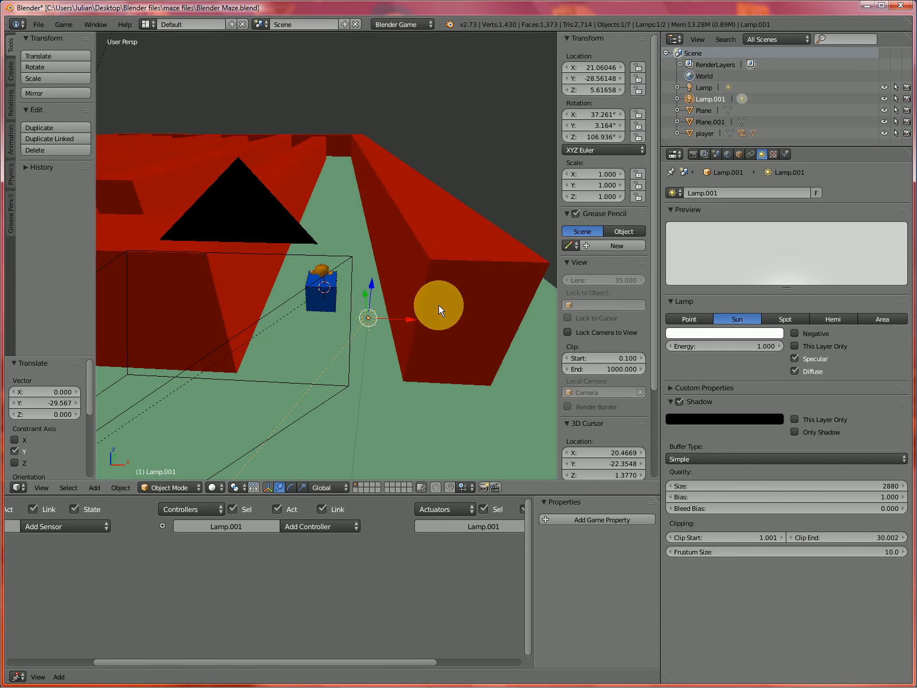
key(KP_7)
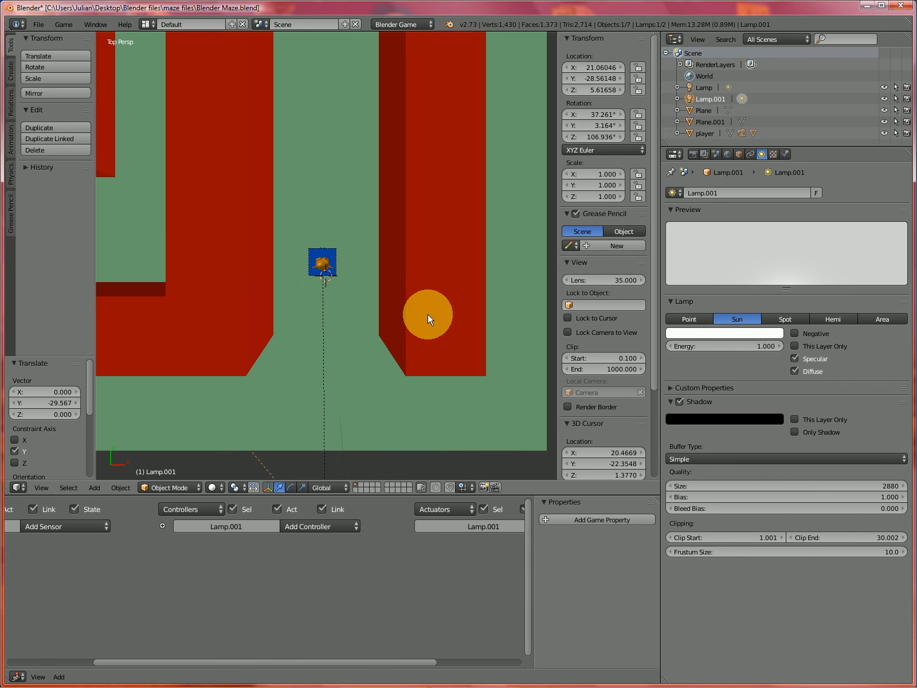
scroll(394, 377, down, 2)
drag(336, 364, 361, 392)
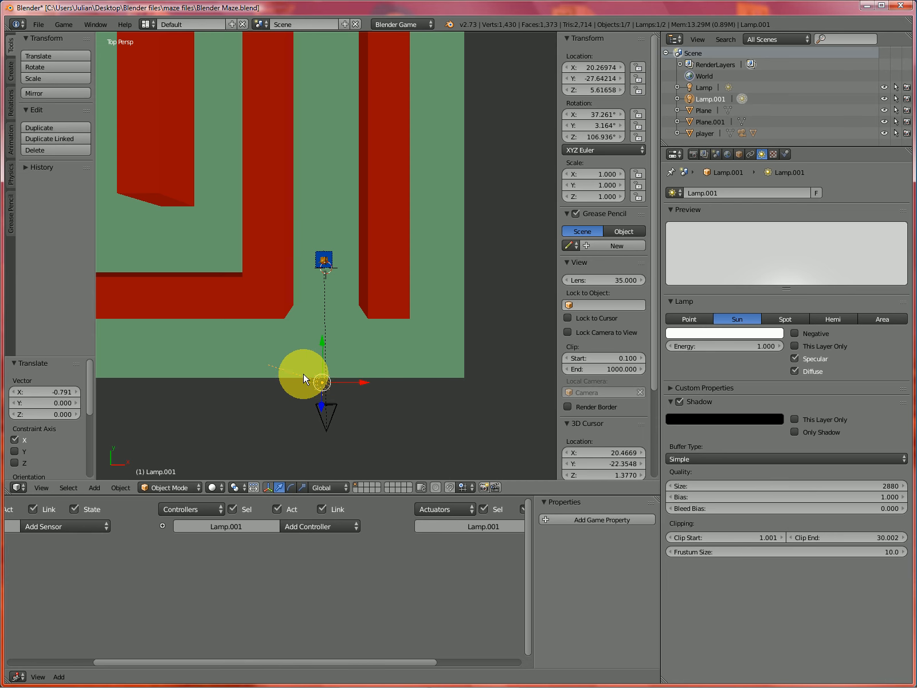
key(r)
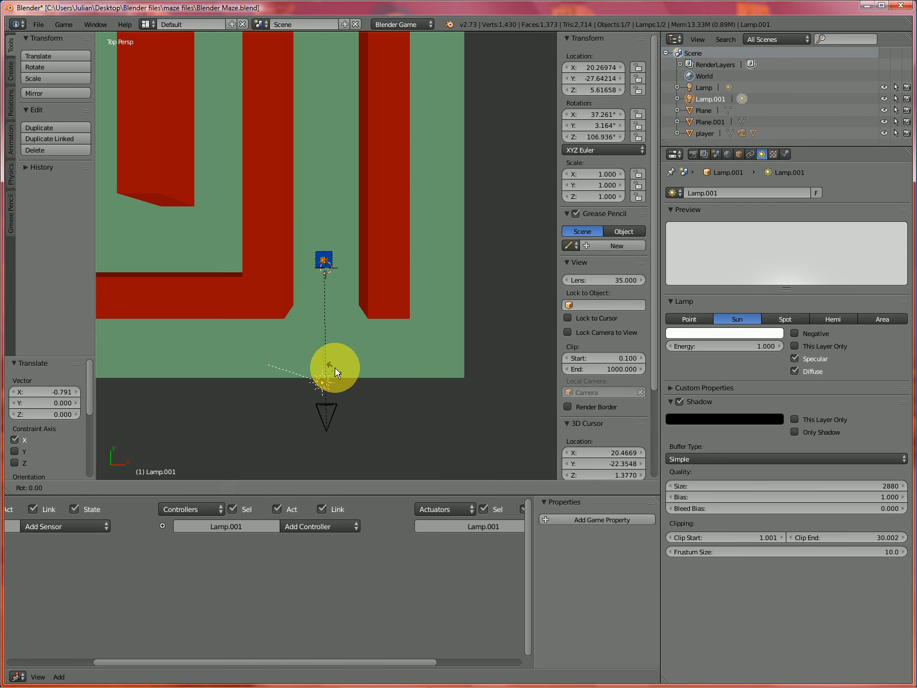
key(z)
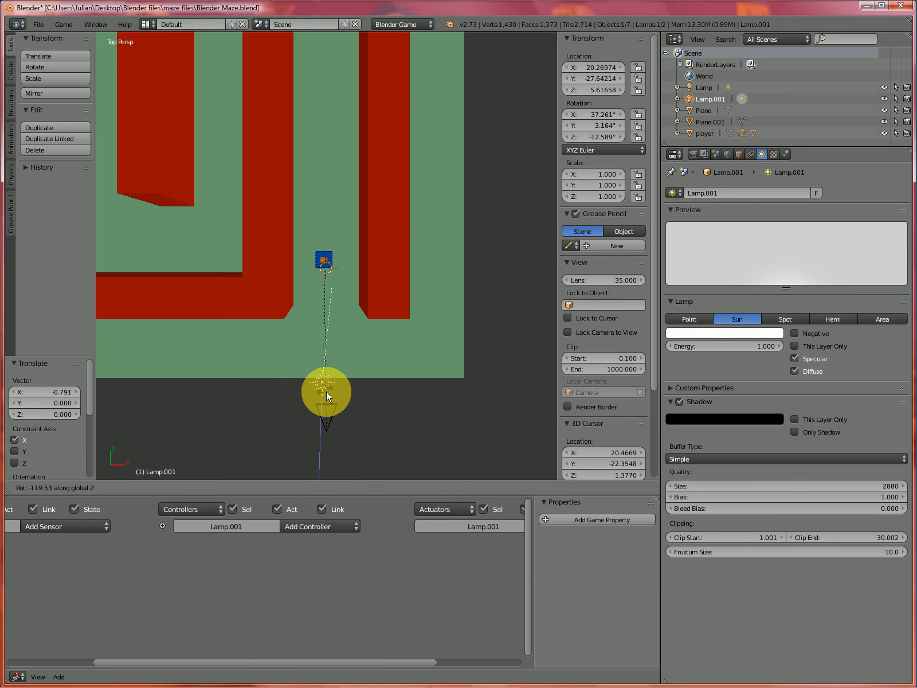
click(328, 391)
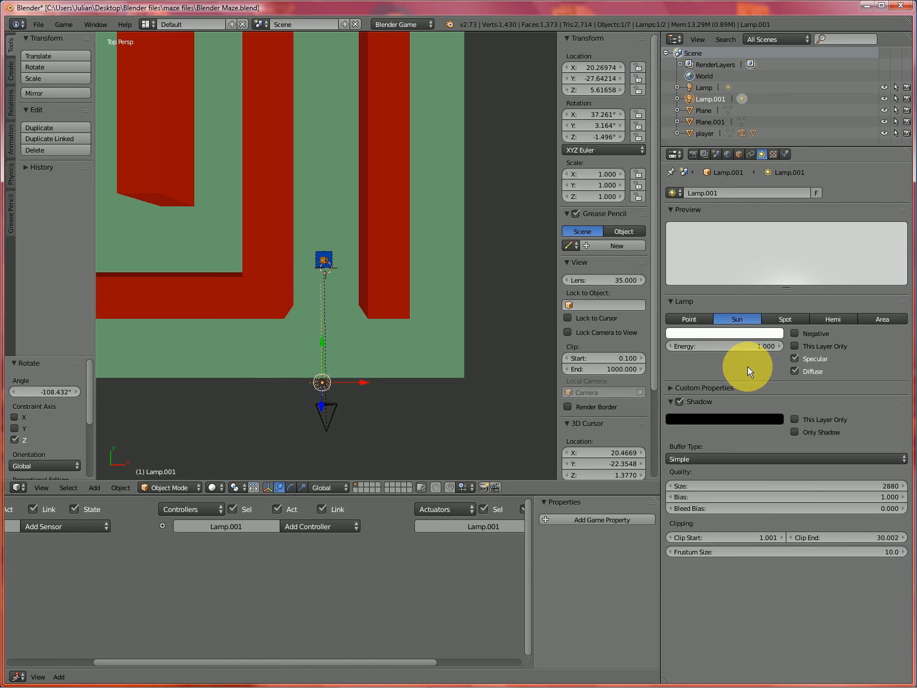
Set the duplicated sun lamp's energy to 0.65.
drag(764, 347, 739, 354)
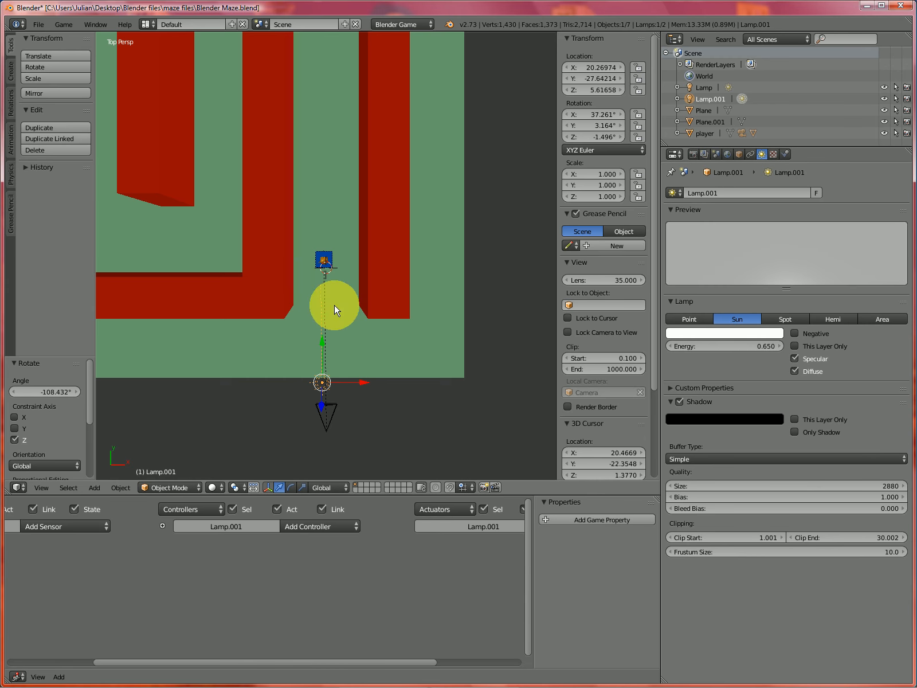
Run the game from the camera view, steer the character forward and around the maze corners to check the lighting, and stop it.
key(KP_0)
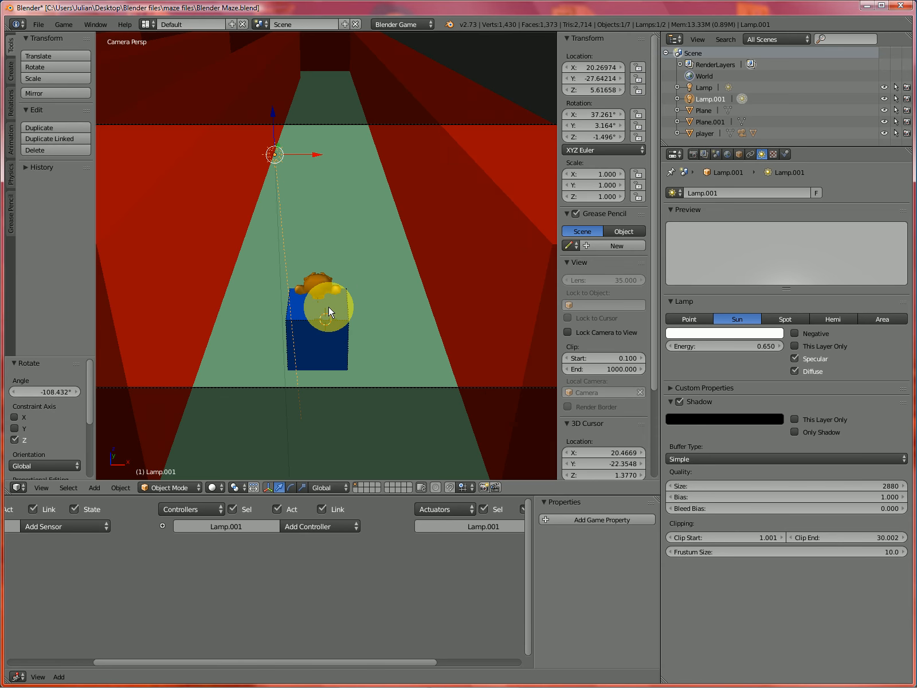
key(p)
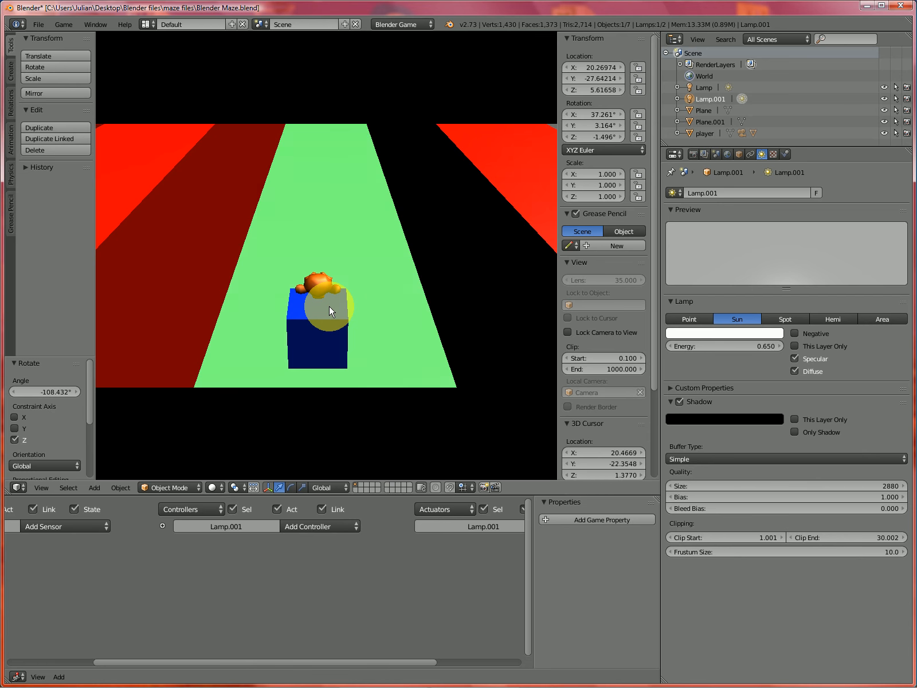
key(Up)
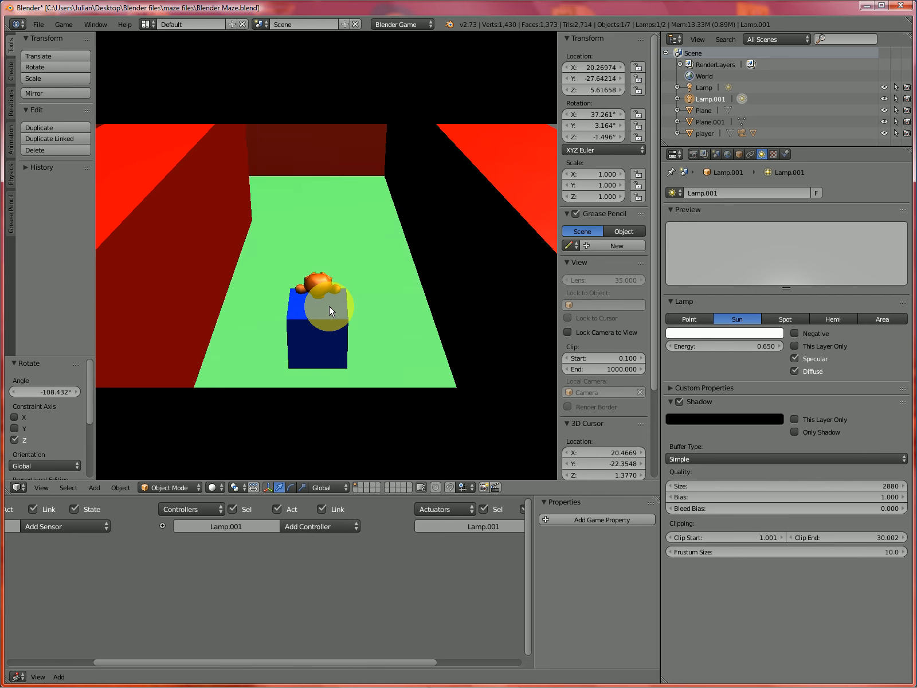
key(Right)
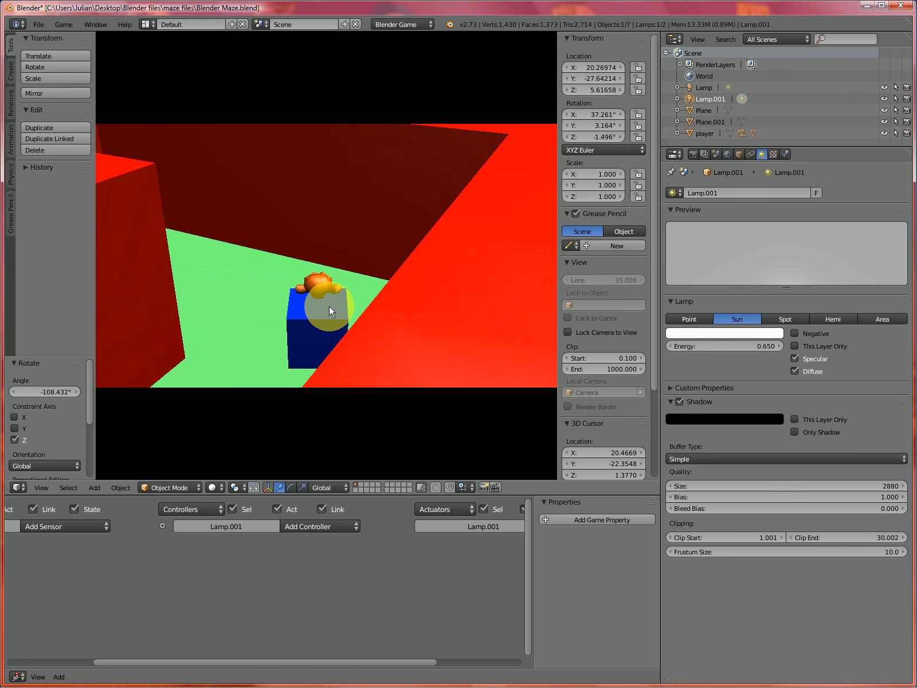
key(Left)
key(Left)
key(Up)
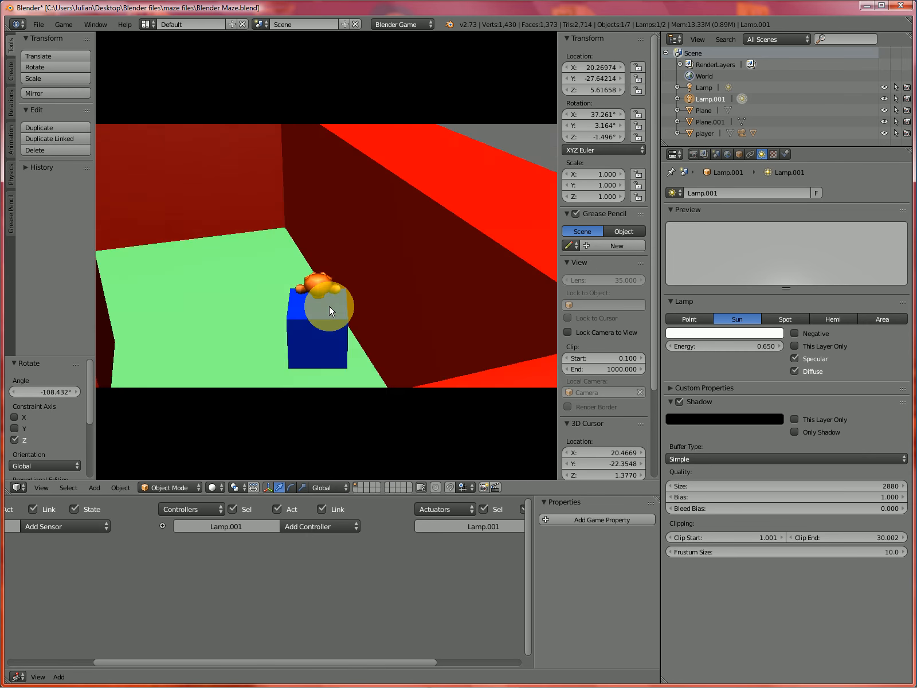
key(Left)
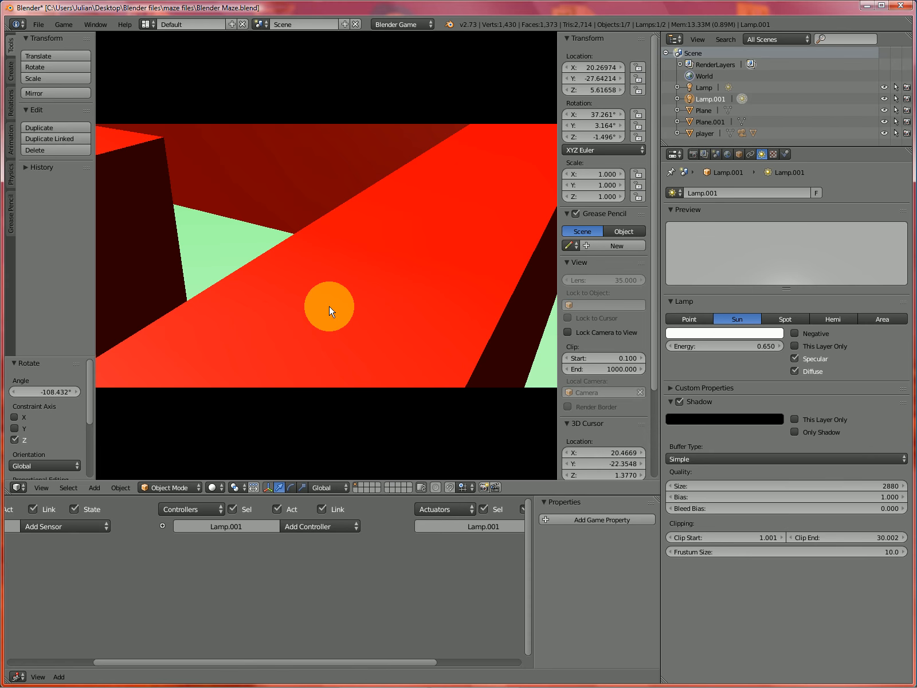
key(Left)
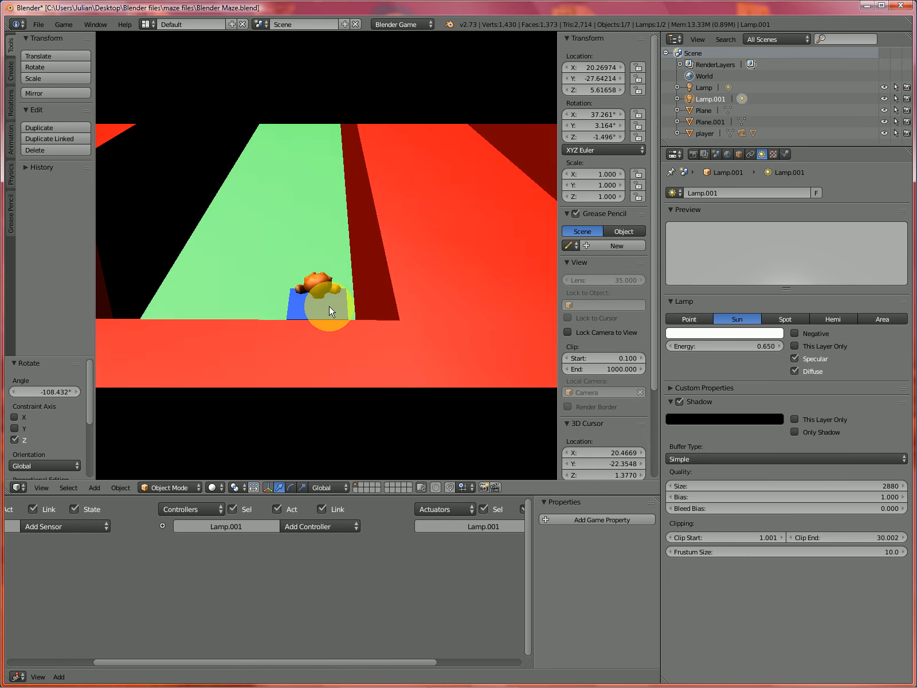
key(Up)
key(Left)
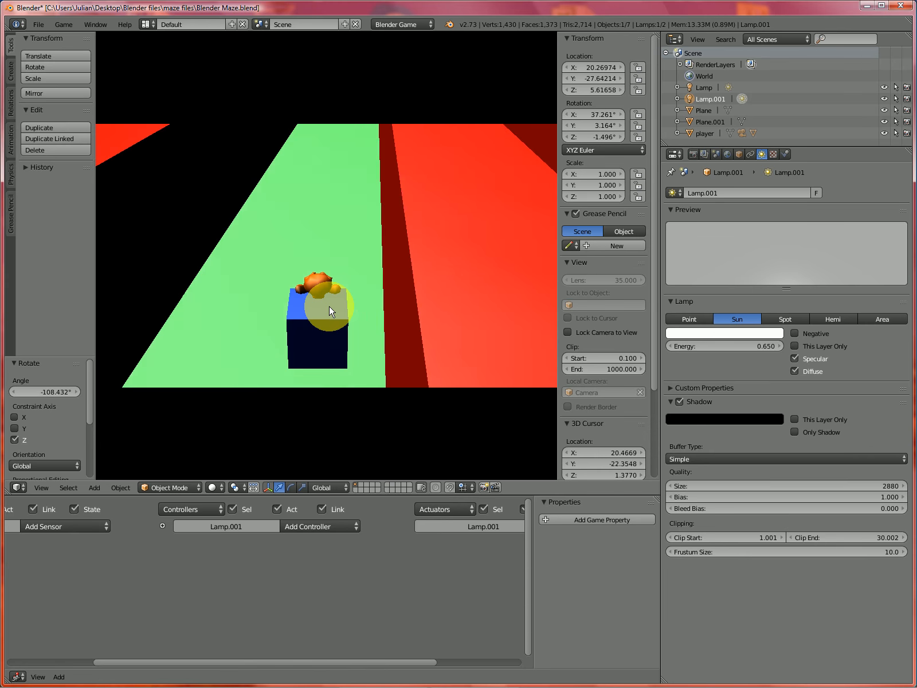
key(Escape)
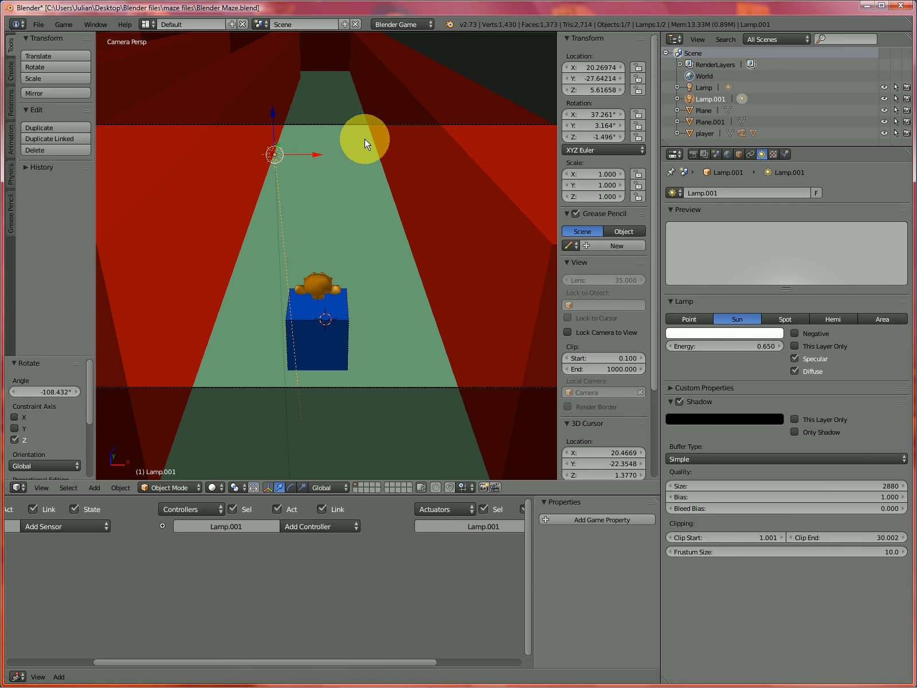
key(g)
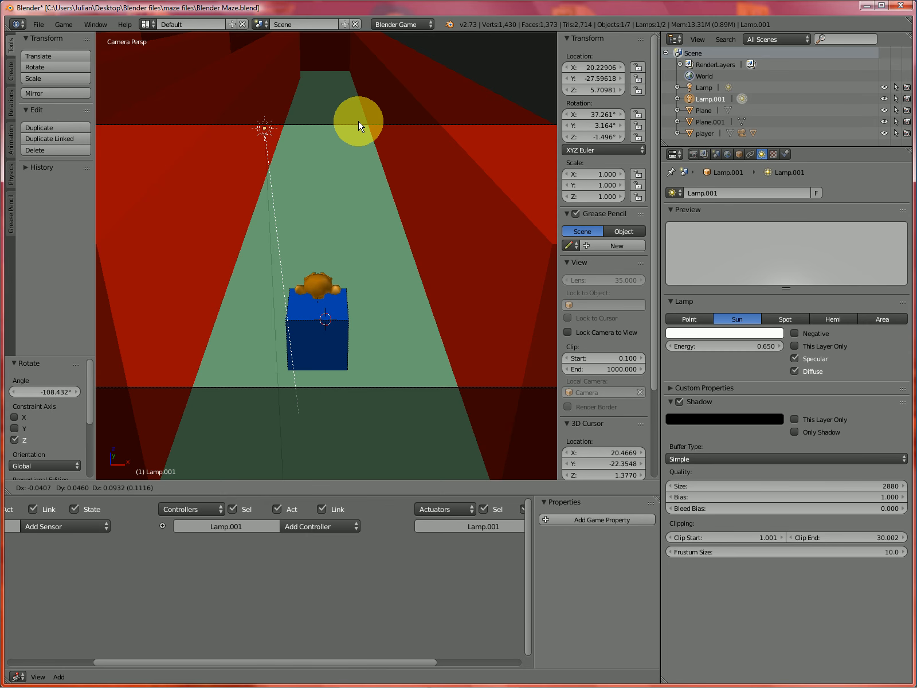
click(395, 194)
key(ctrl+z)
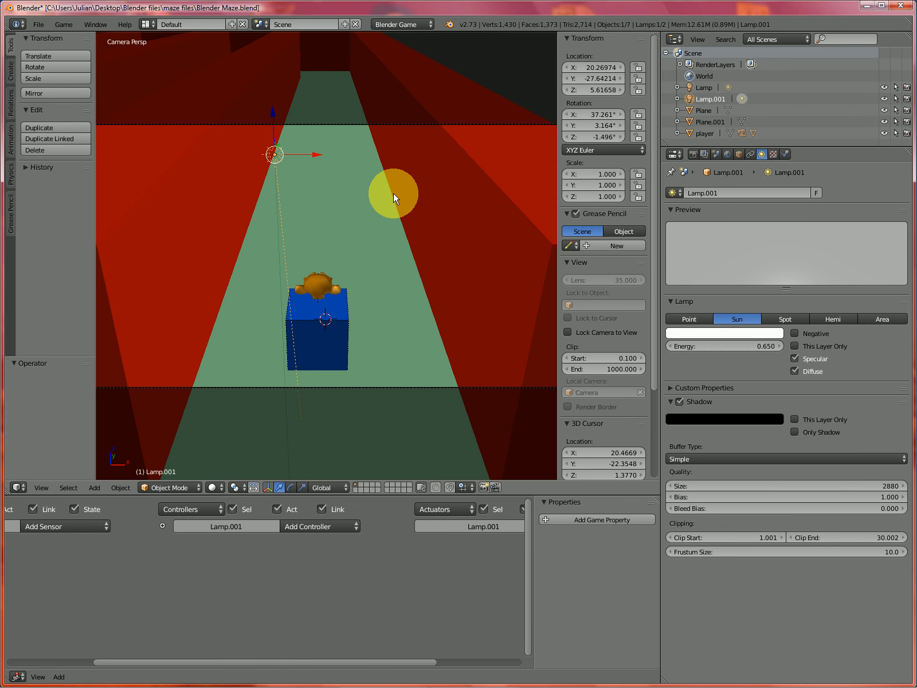
Raise the camera about 1.67 units along Z and move it about -2.58 units along Y.
right_click(349, 122)
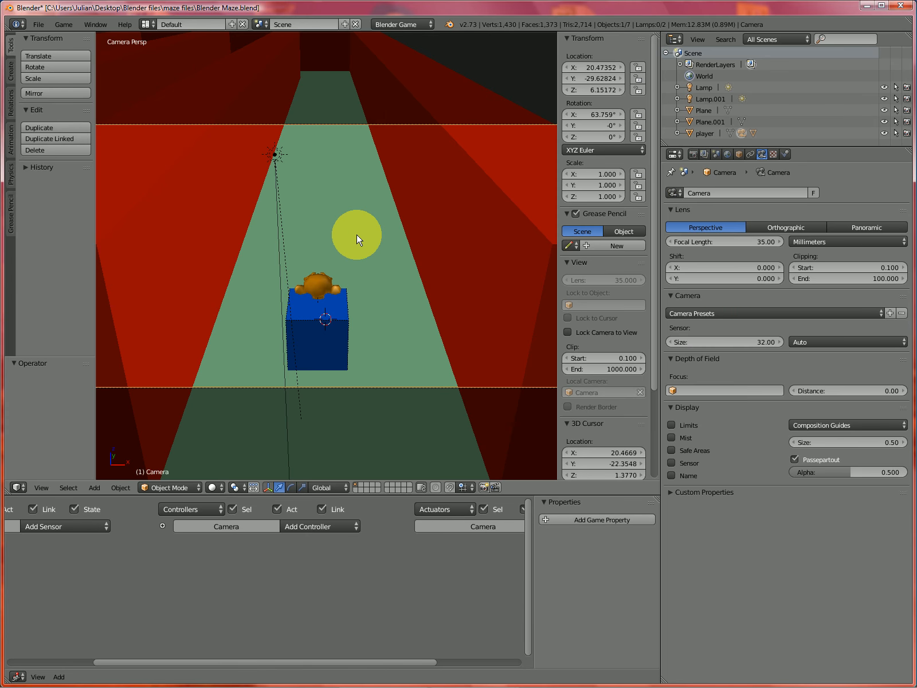
key(g)
key(z)
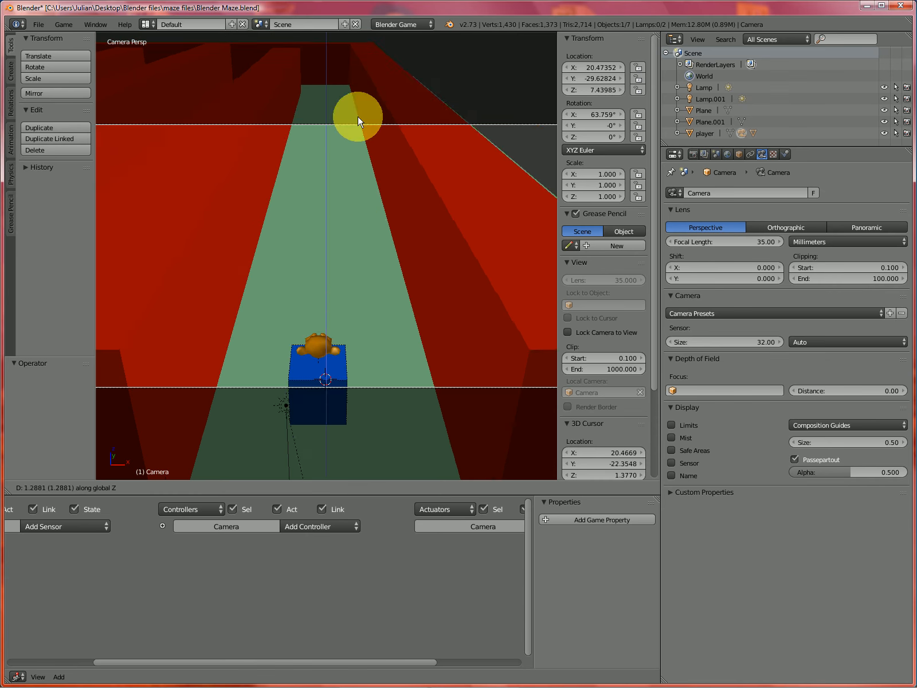
click(356, 95)
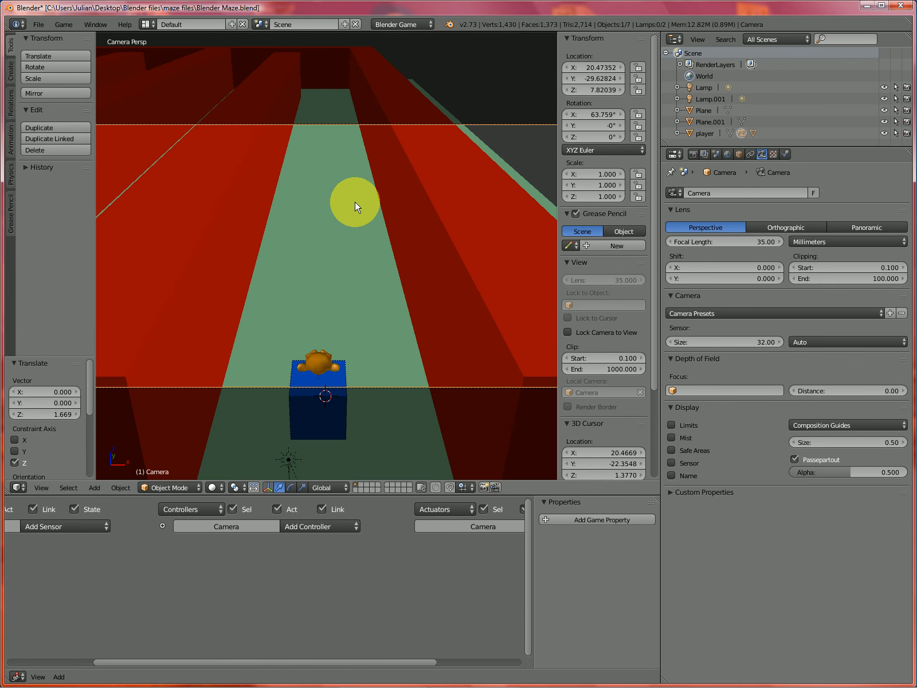
key(g)
key(y)
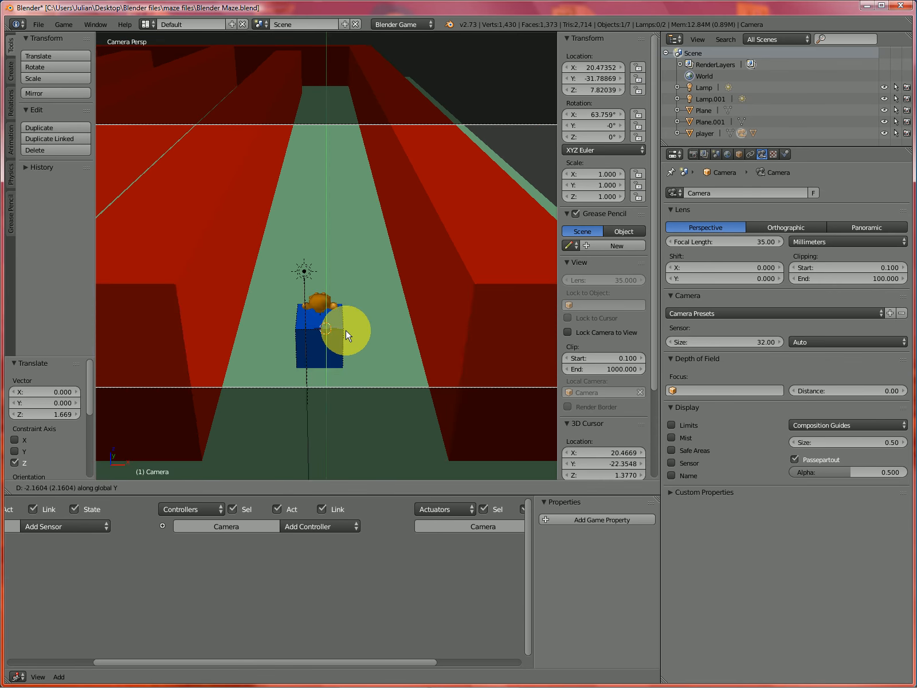
click(347, 362)
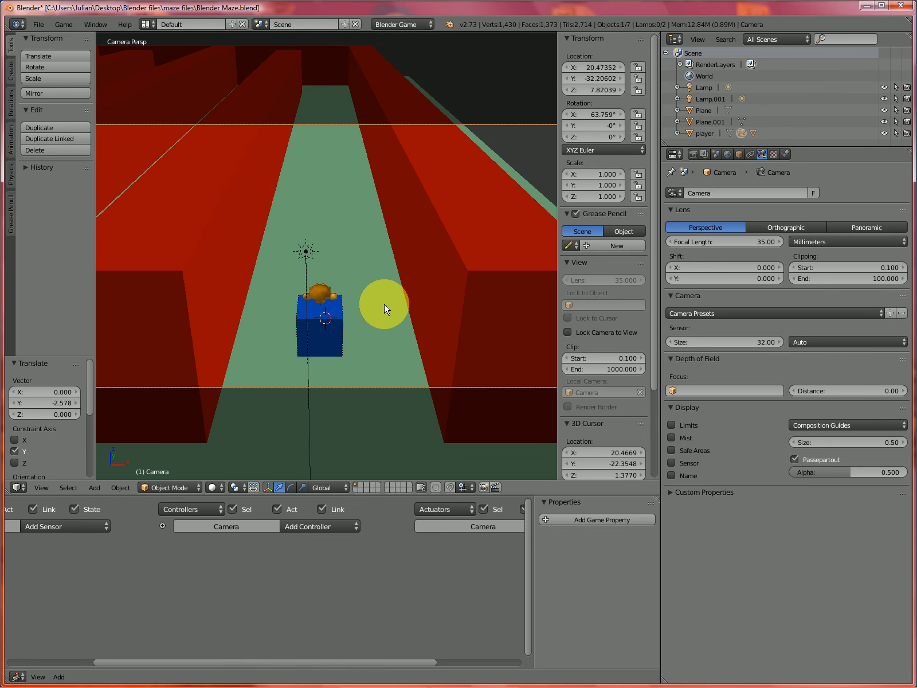
Rotate the camera about 12.8° around X and lower it about 1.72 units along Z.
key(r)
key(x)
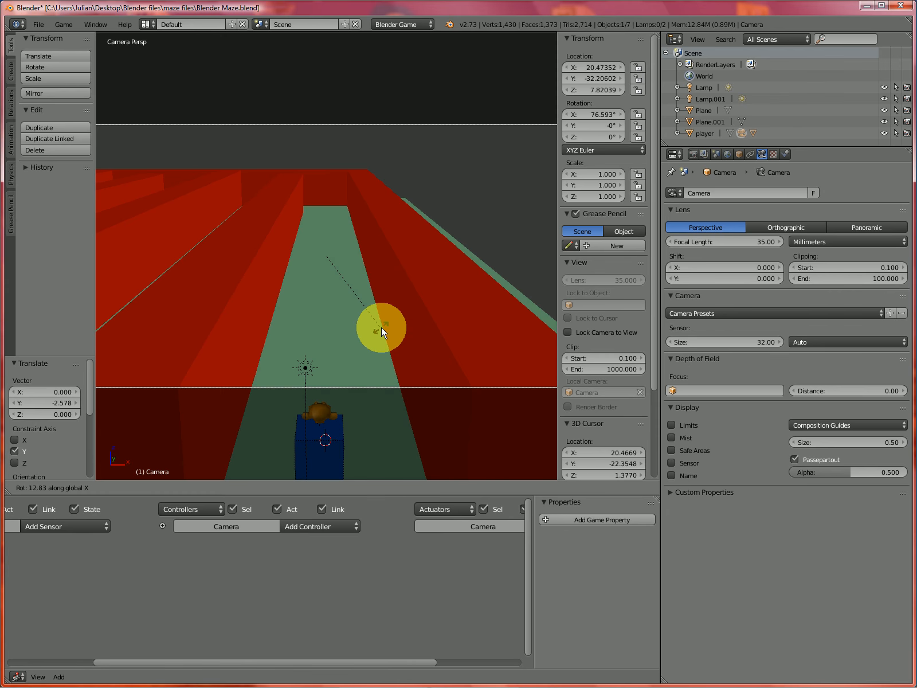
click(381, 331)
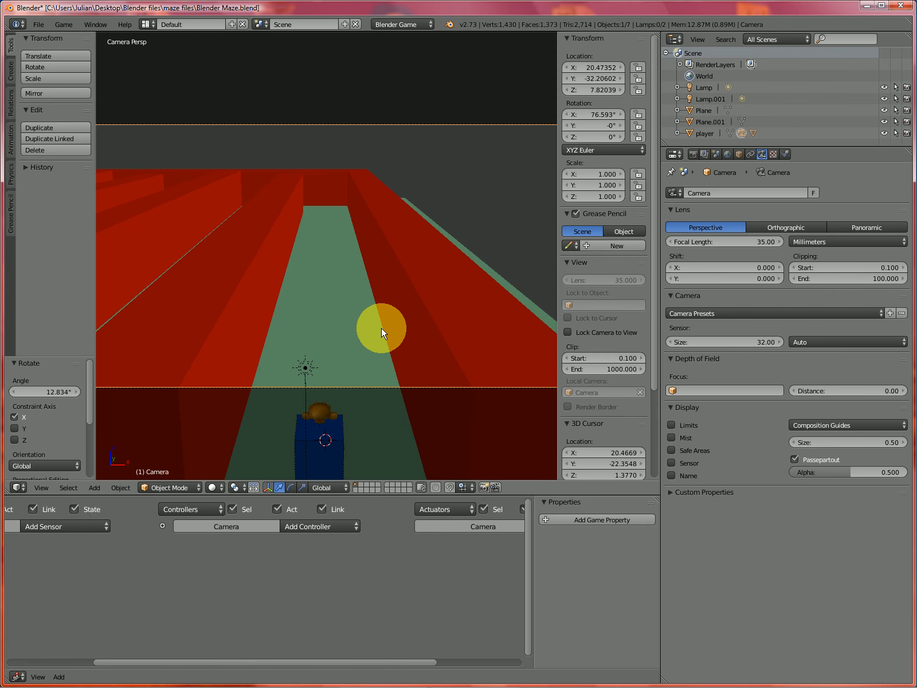
key(g)
key(z)
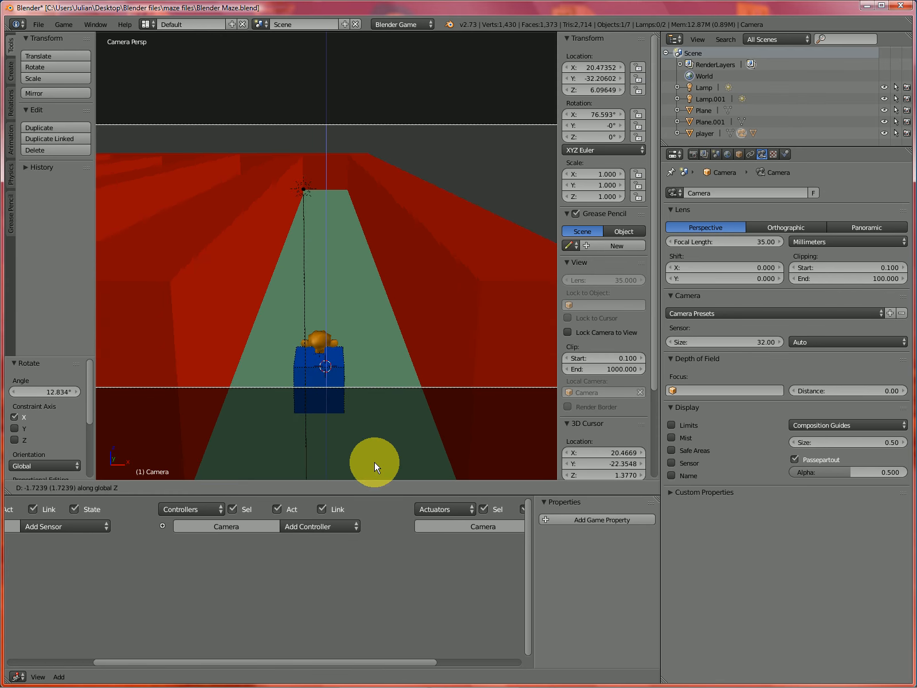
click(374, 460)
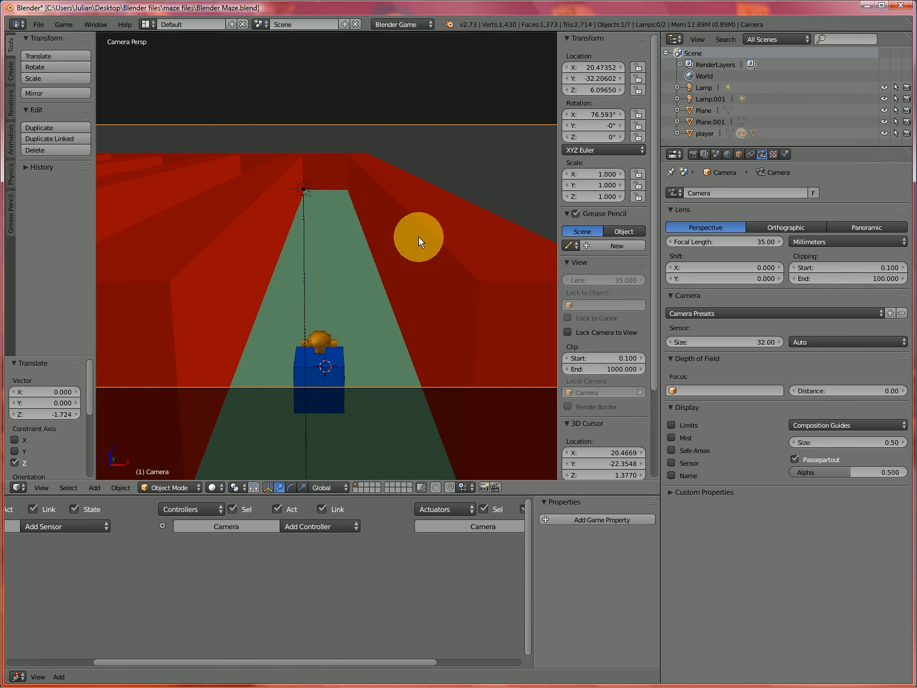
Run the game with the adjusted camera, steer the character through several maze corridors and turns, and stop it.
key(p)
key(Up)
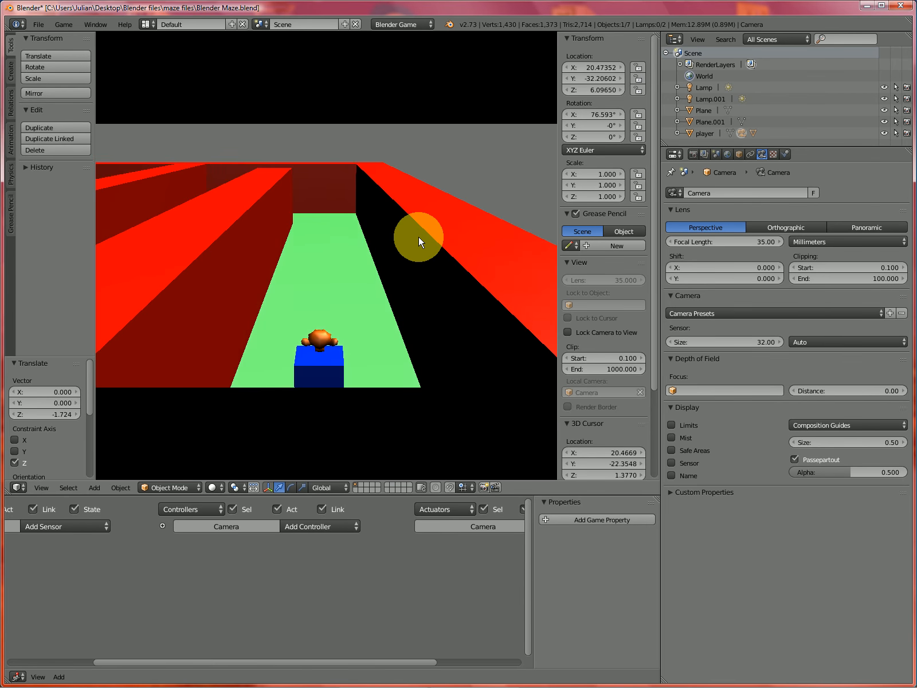
key(Up)
key(Up)
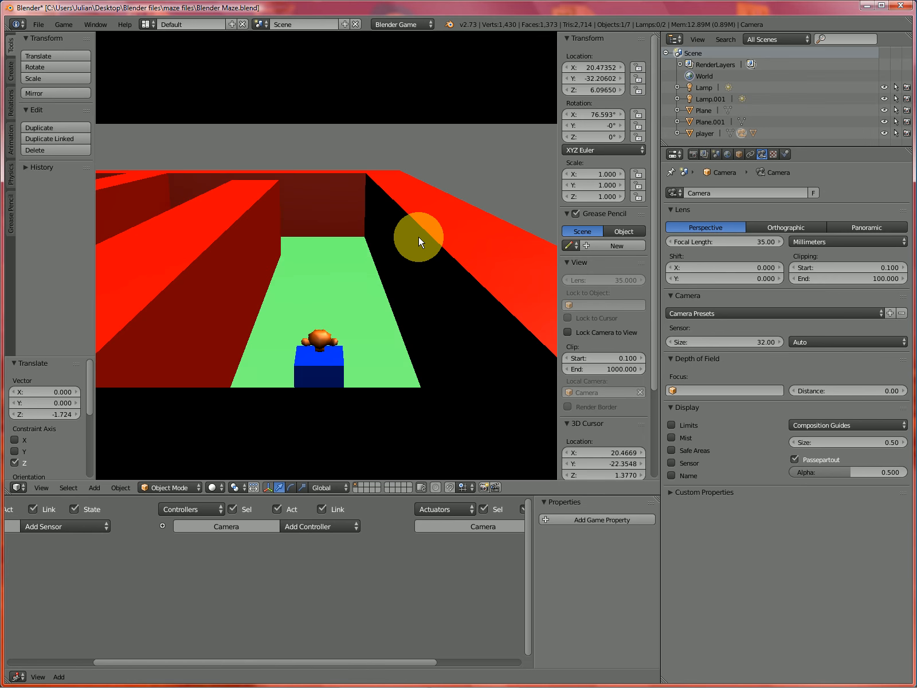
key(Right)
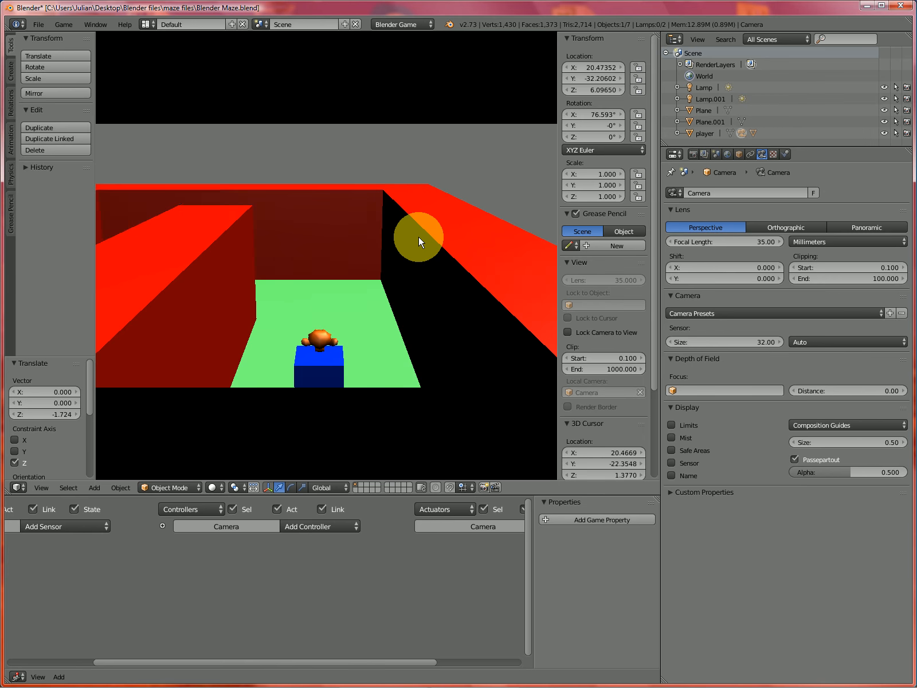
key(Left)
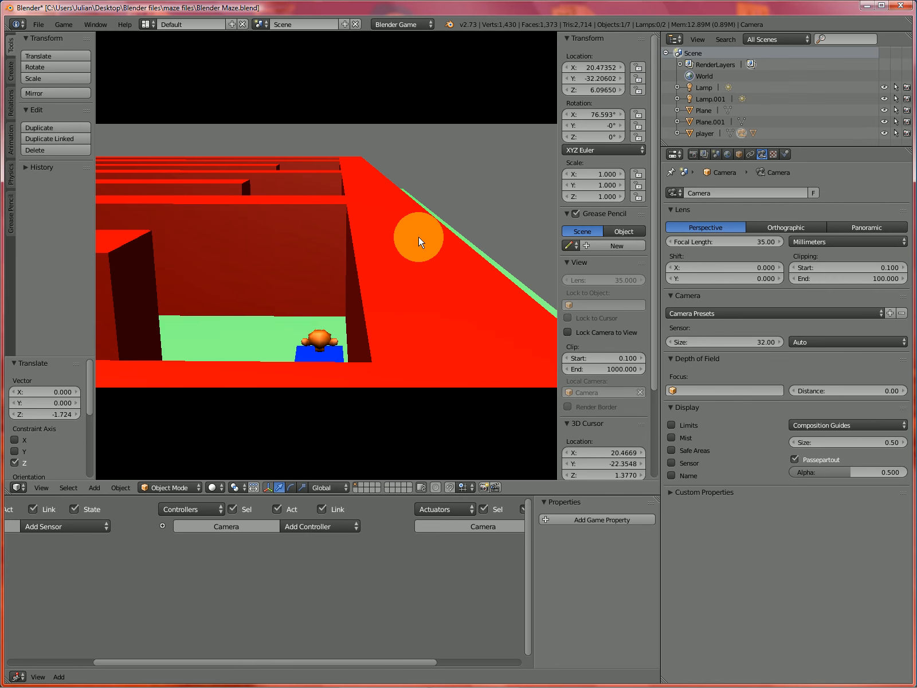
key(Left)
key(Left)
key(Left)
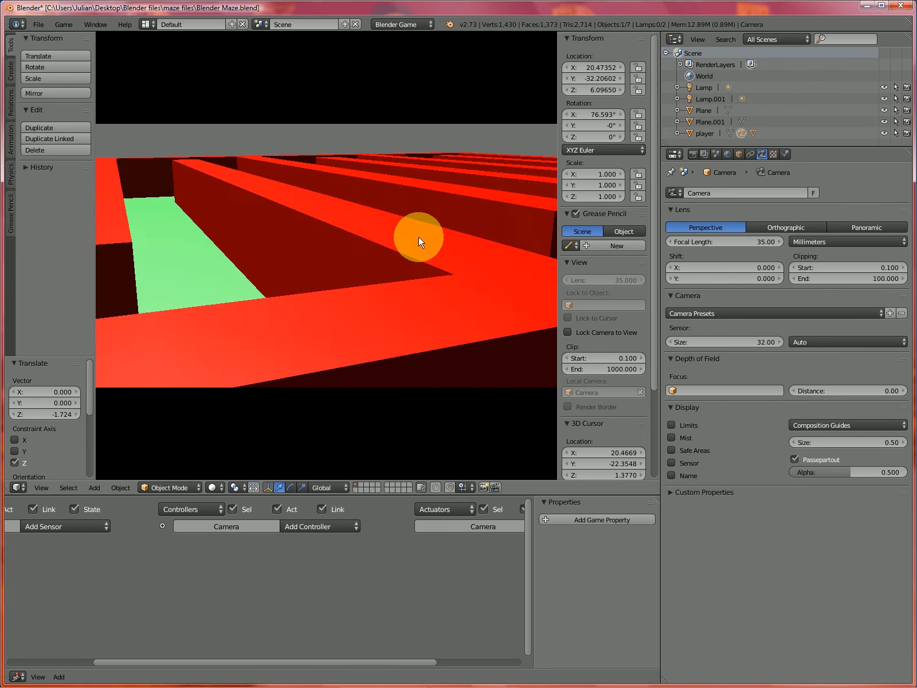
key(Up)
key(Up)
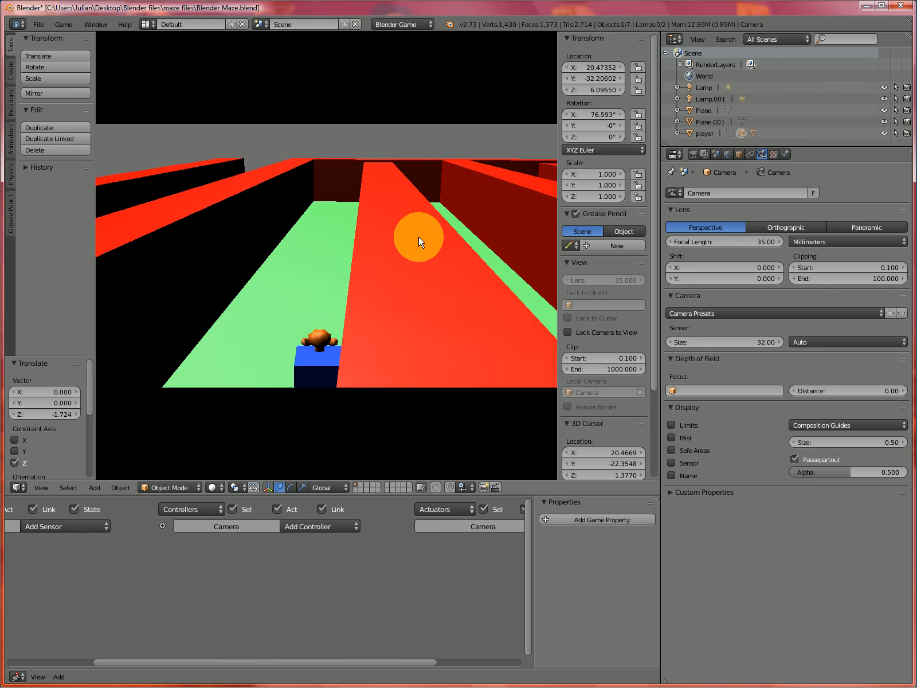
key(Up)
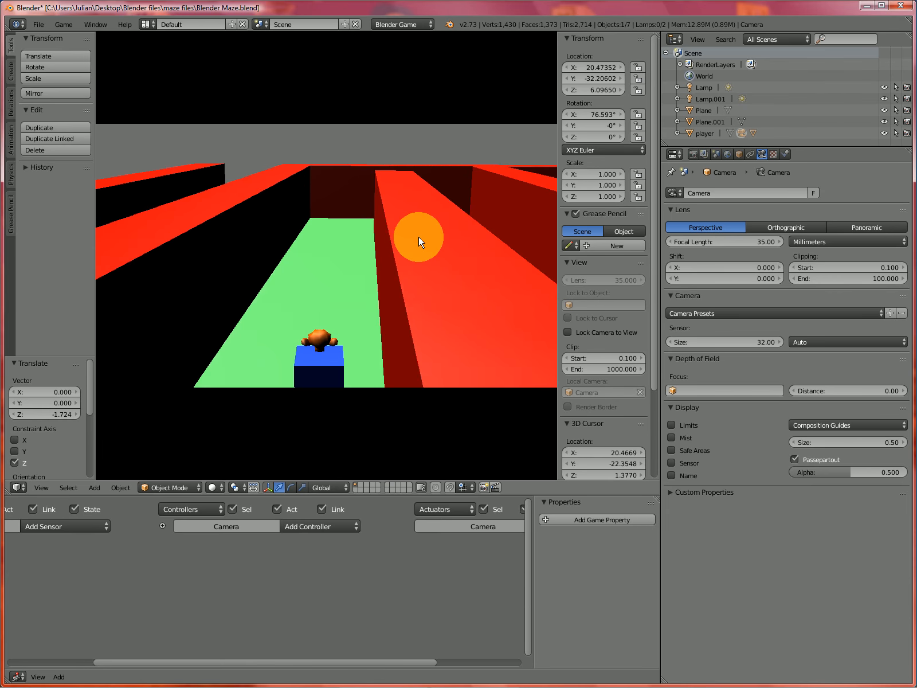
key(Up)
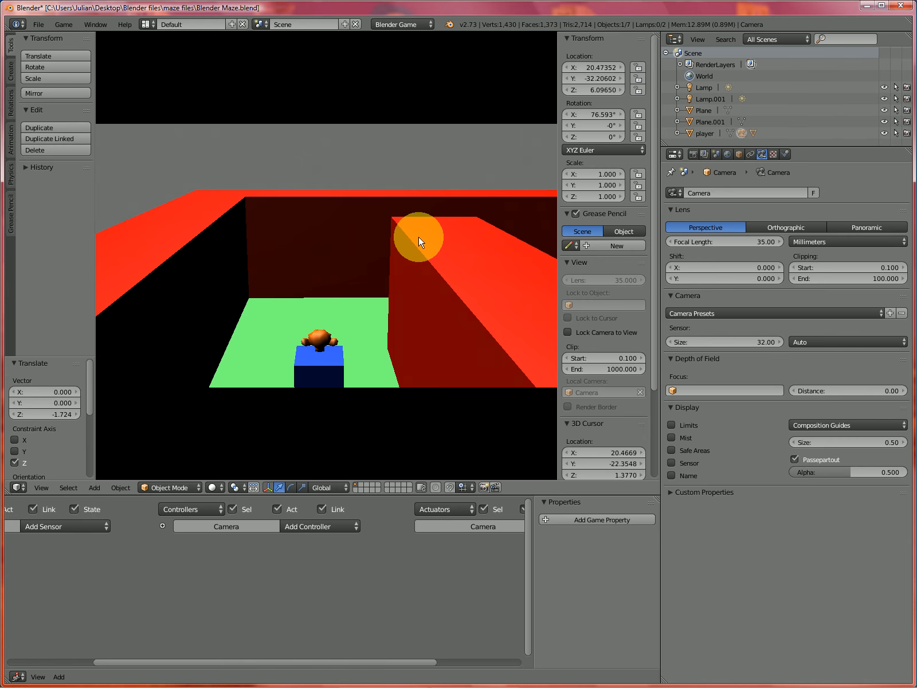
key(Escape)
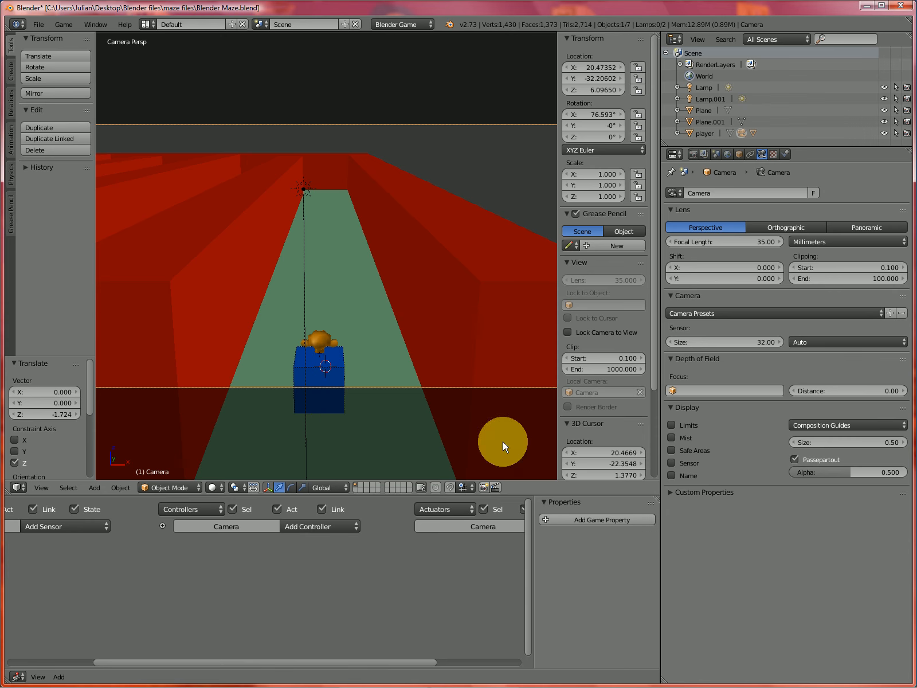
click(865, 9)
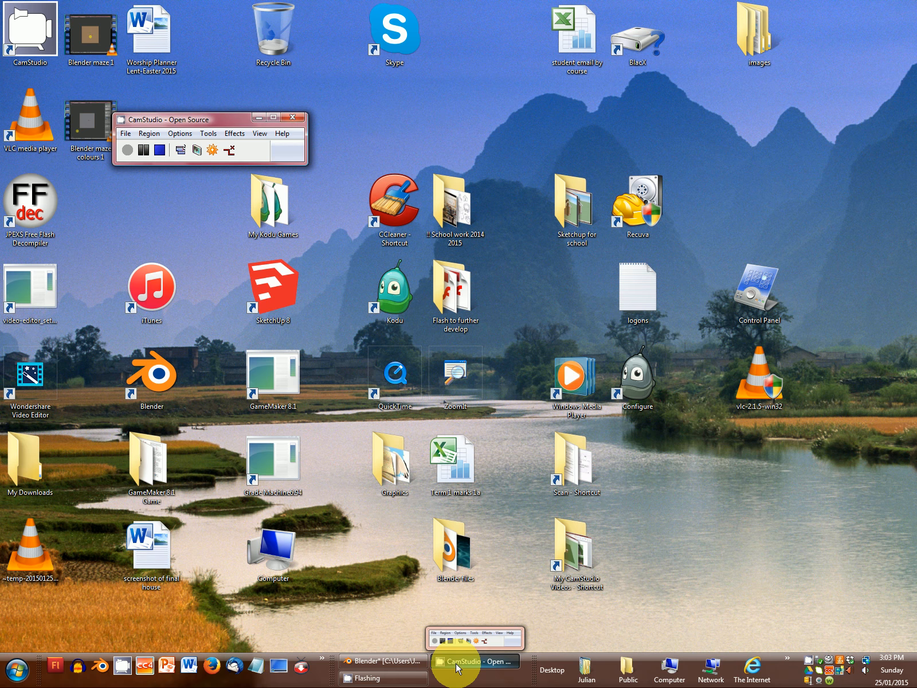
click(457, 666)
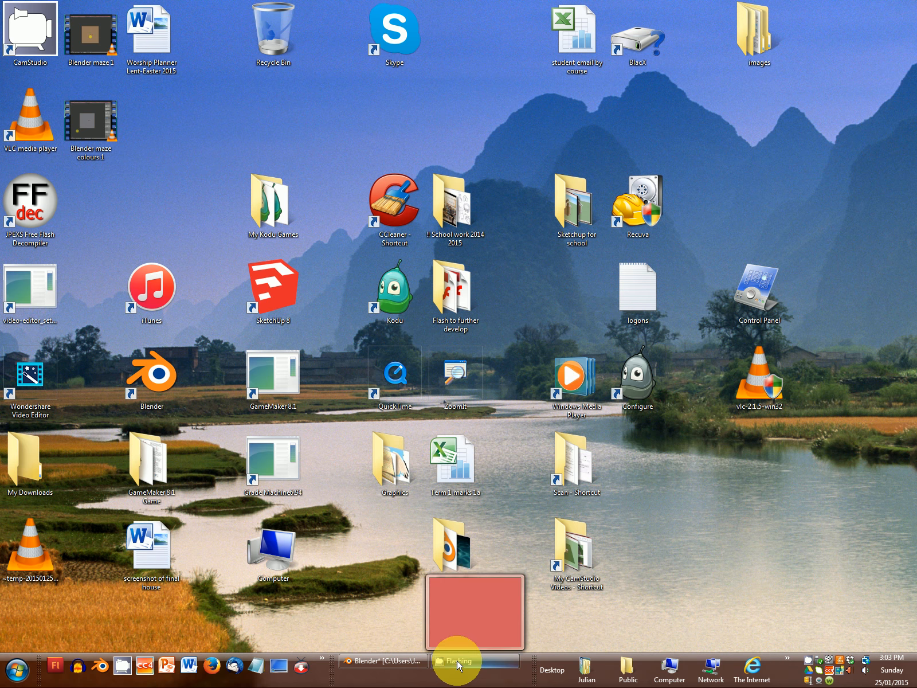
right_click(810, 665)
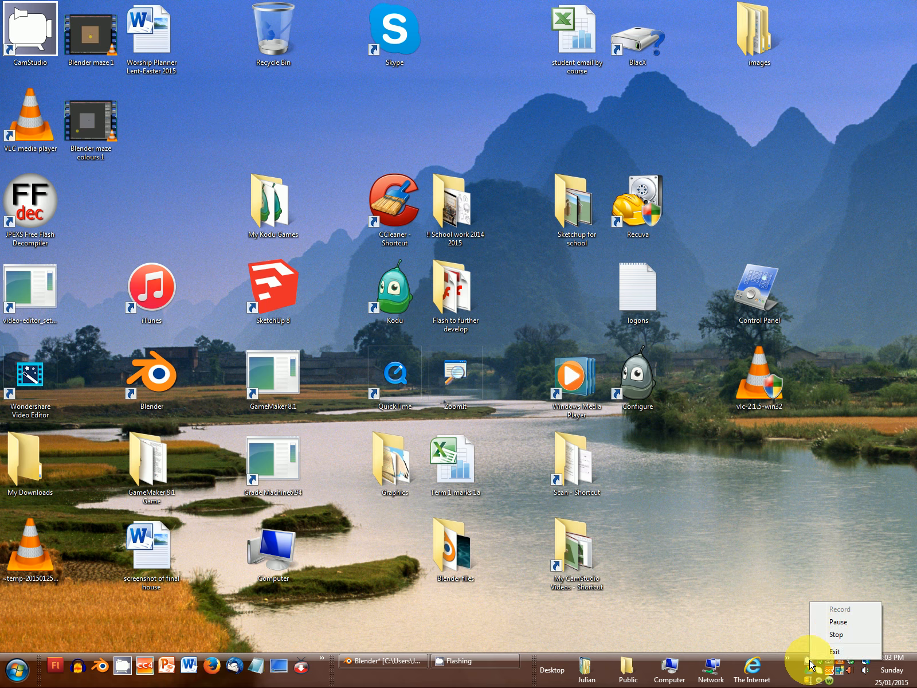
click(837, 634)
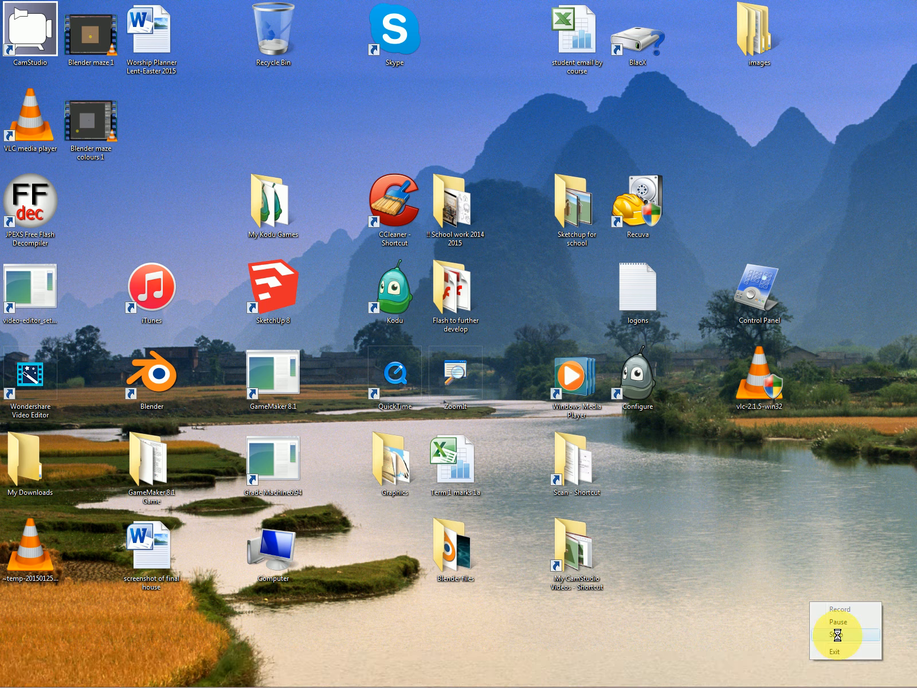